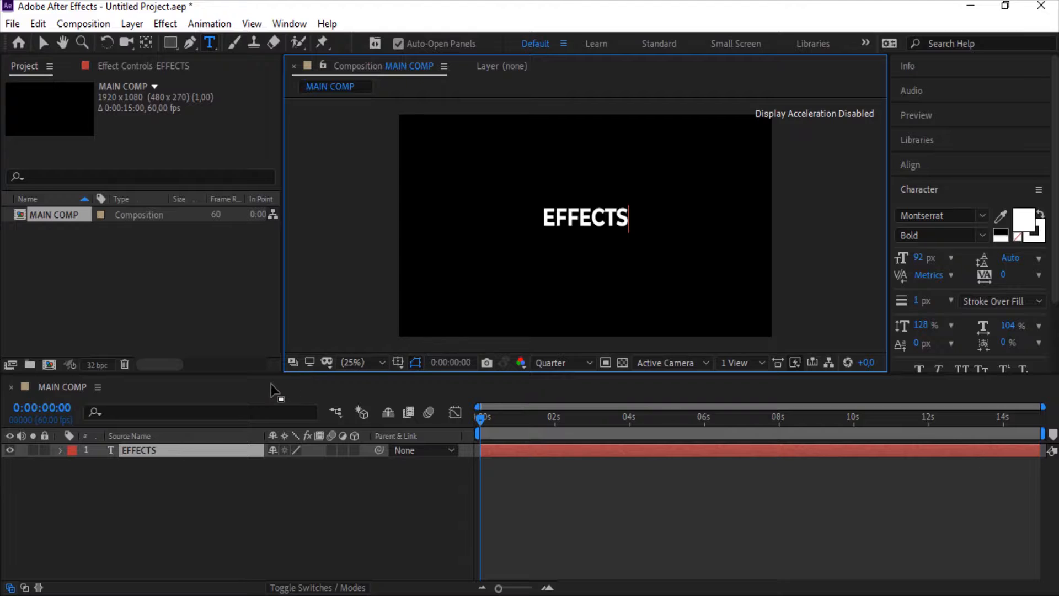
Duplicate the EFFECTS text layer and change the copy's text to DESIGN
left_click(209, 455)
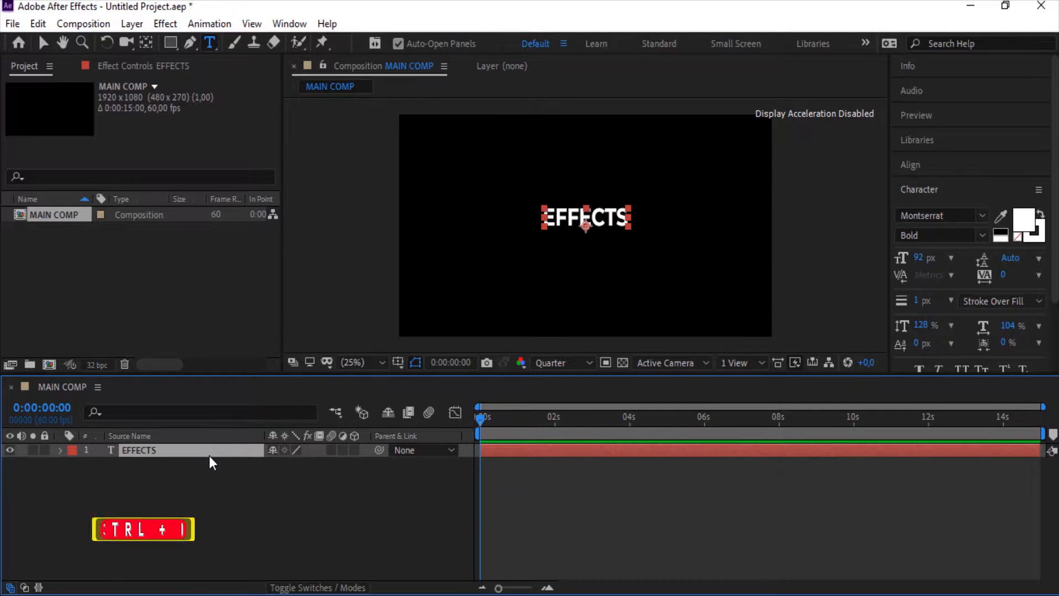
key("ctrl+d")
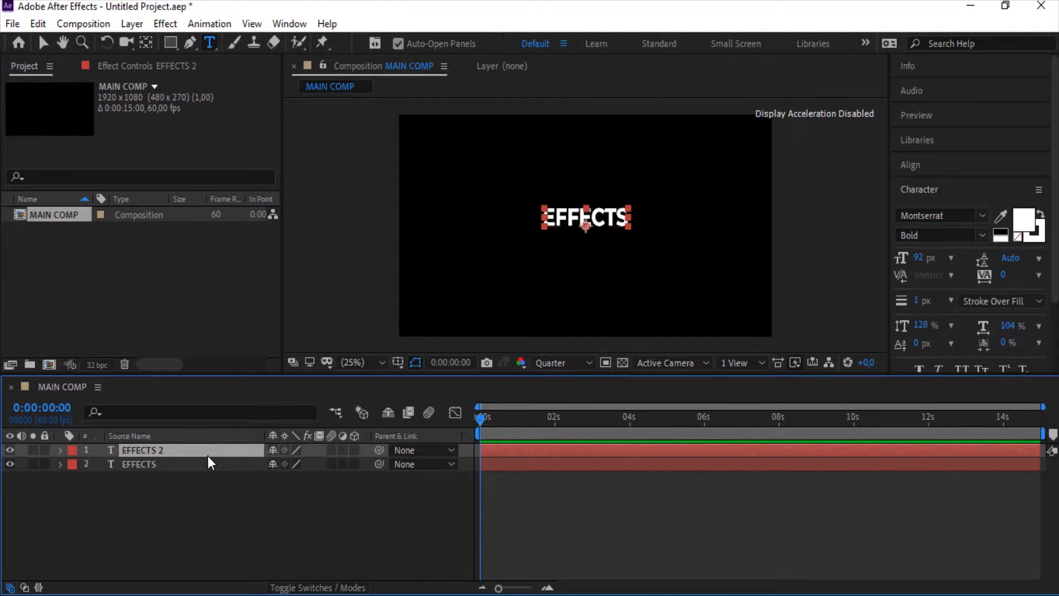
double_click(208, 456)
type("DESIGN")
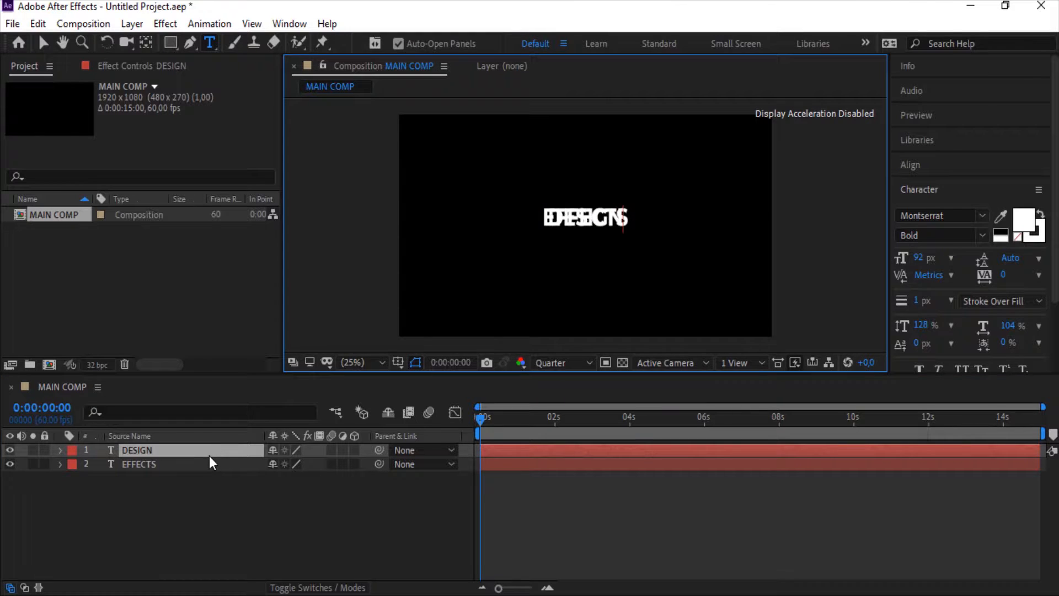
Stack the two text lines by setting DESIGN's position to 960,477 and EFFECTS's position to 960,591
left_click_drag(196, 478, 169, 452)
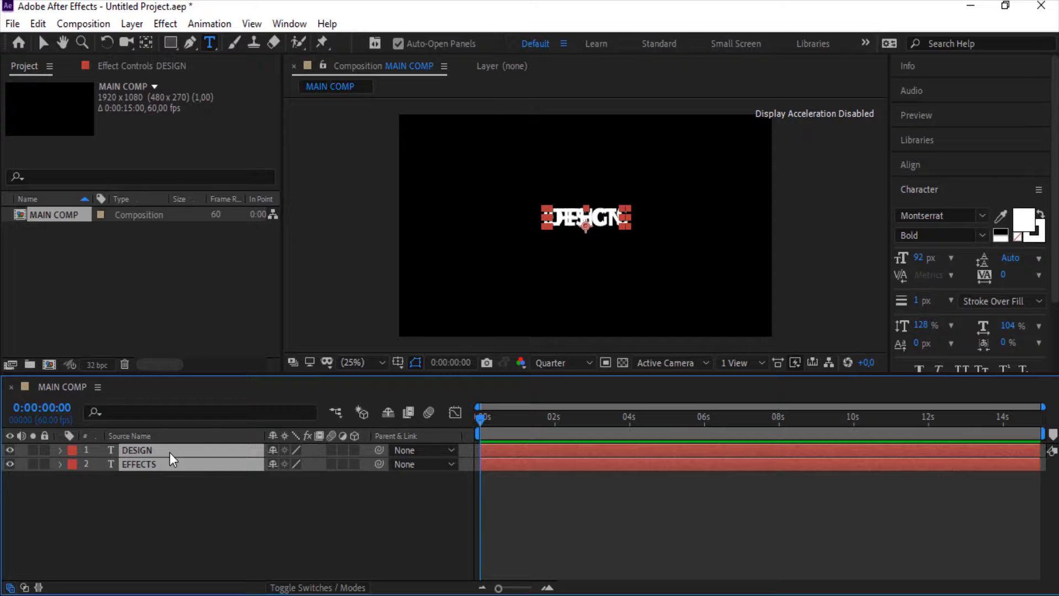
key("p")
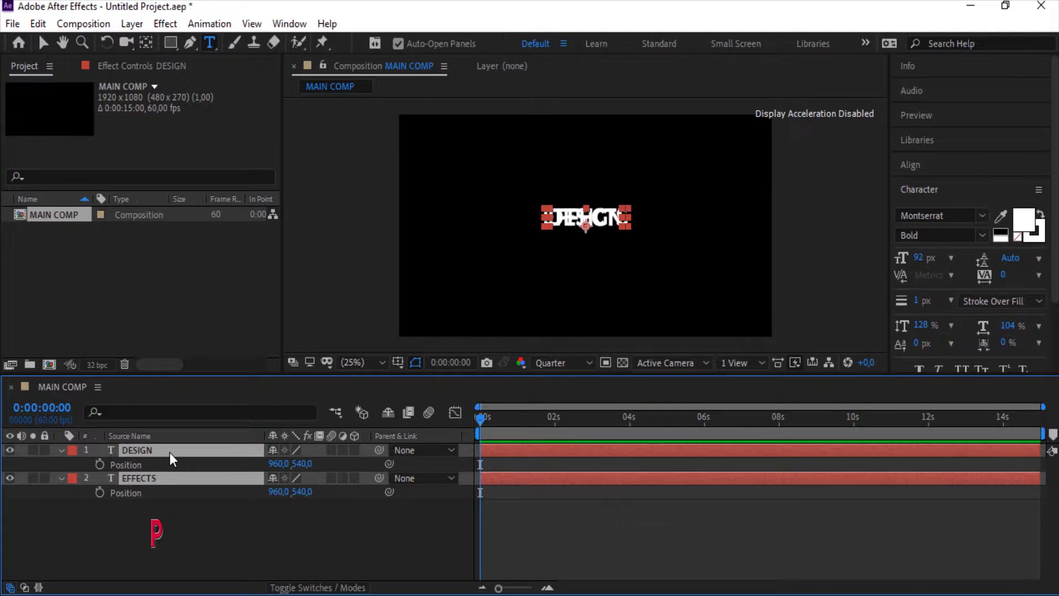
left_click(259, 511)
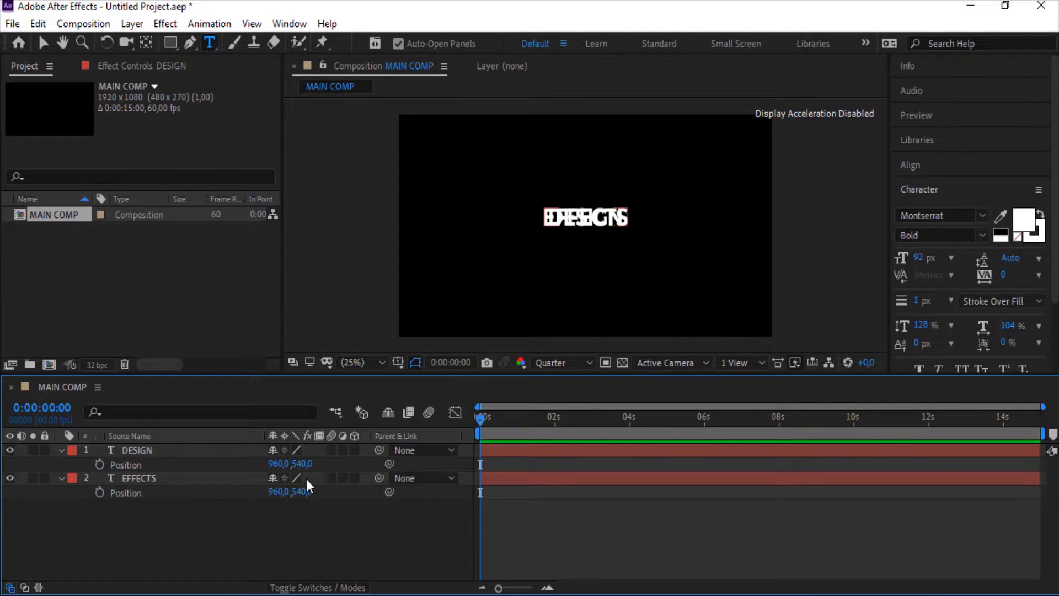
left_click_drag(300, 464, 251, 463)
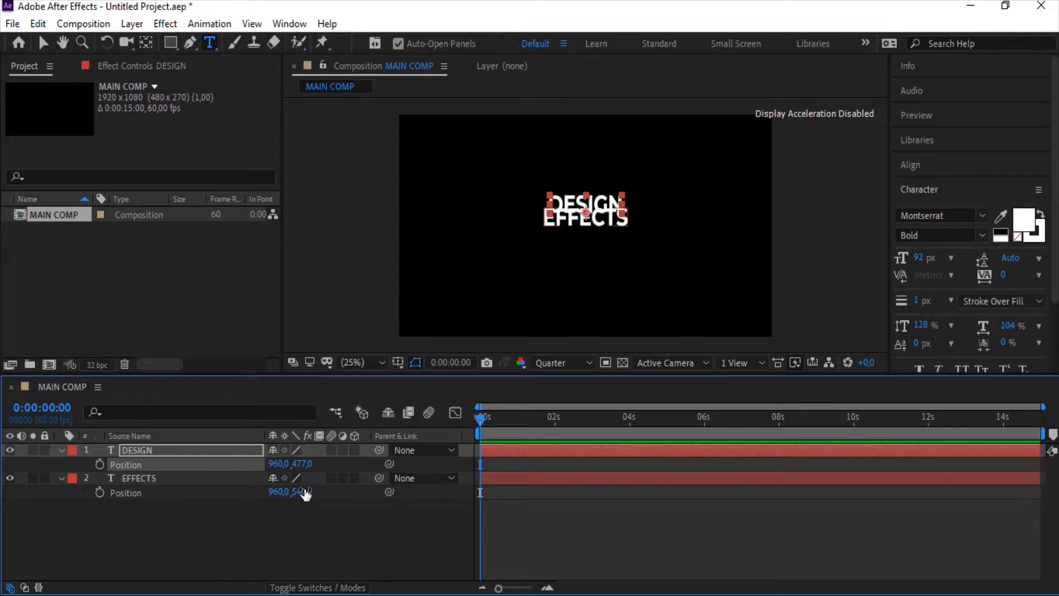
left_click_drag(305, 492, 340, 492)
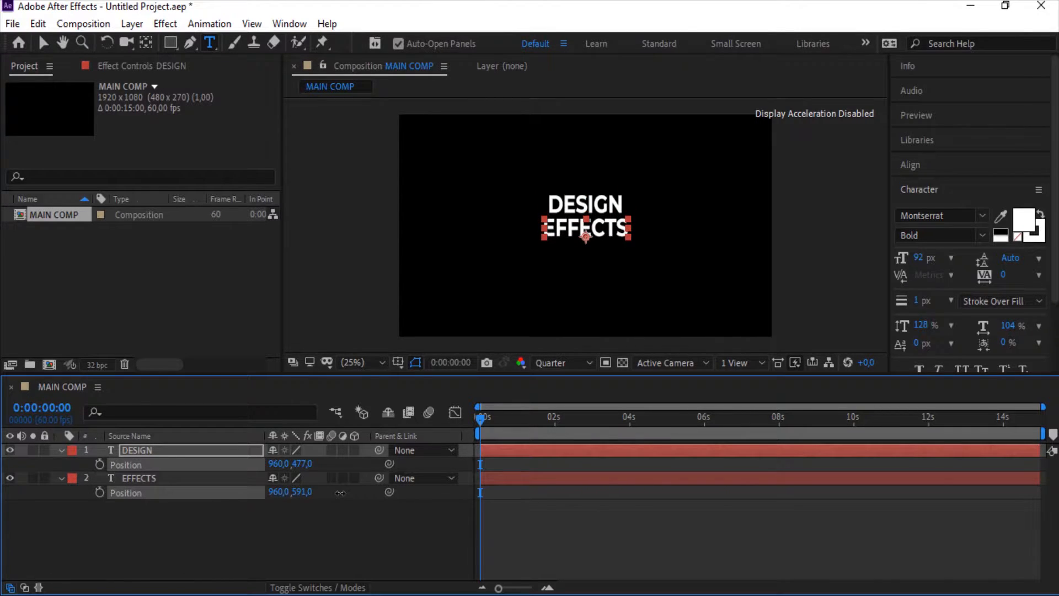
left_click(365, 513)
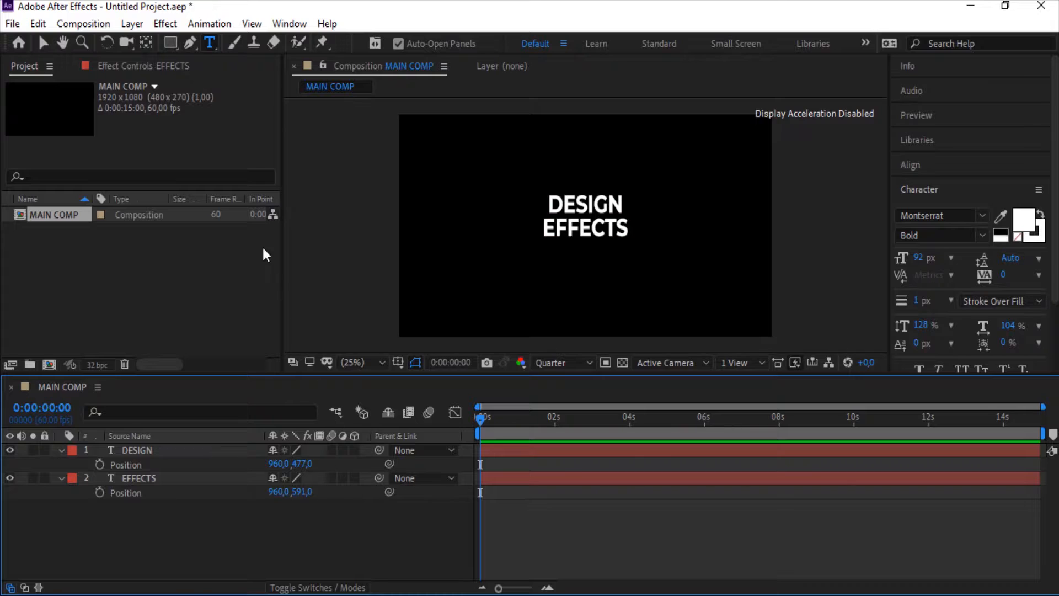
Draw a circle about 860 px across over the text with the Ellipse tool
left_click(167, 44)
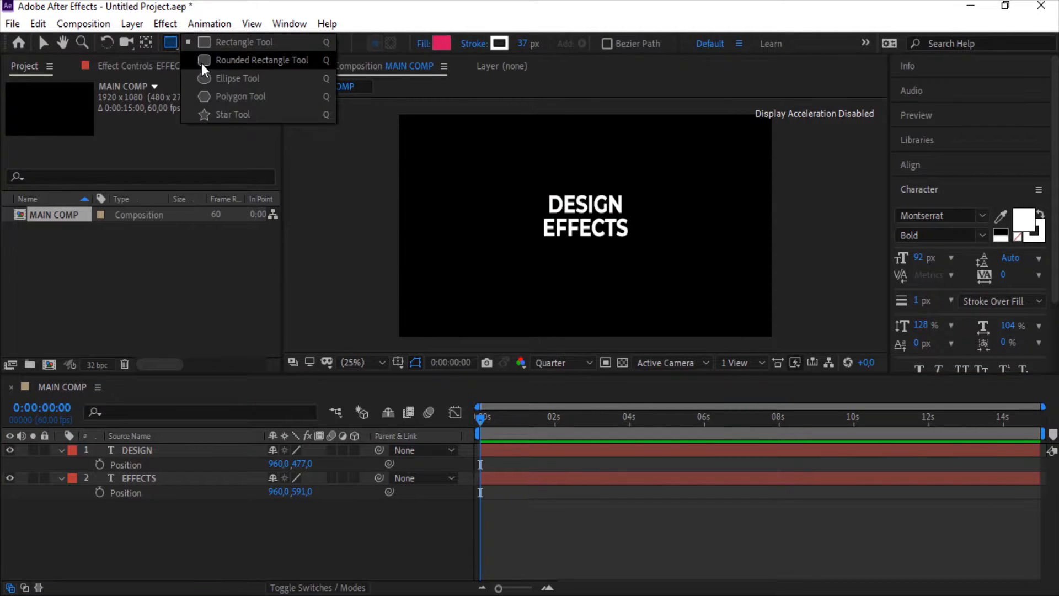
left_click(309, 77)
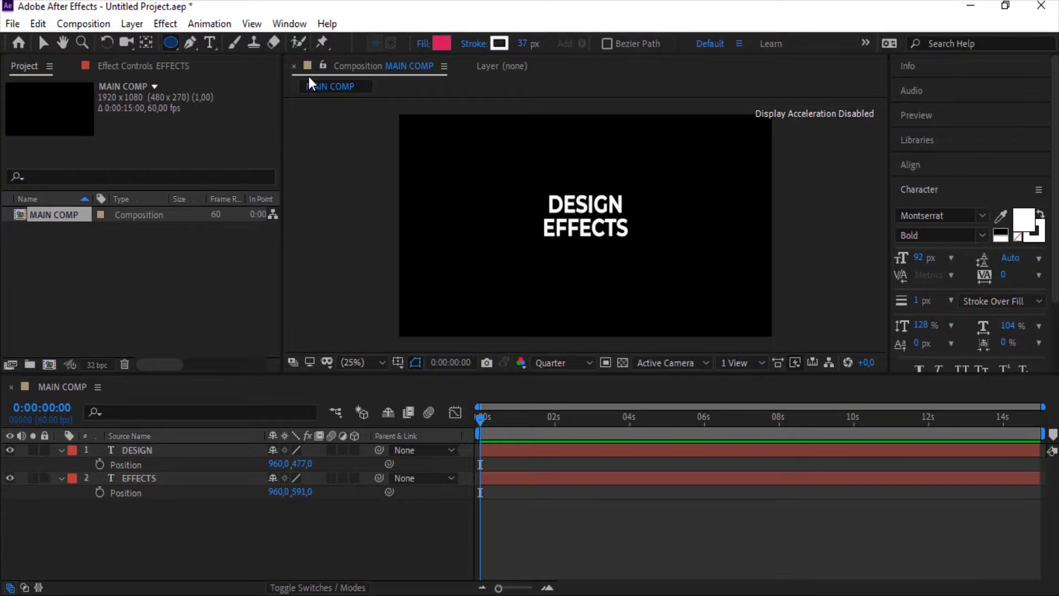
left_click_drag(500, 158, 667, 334)
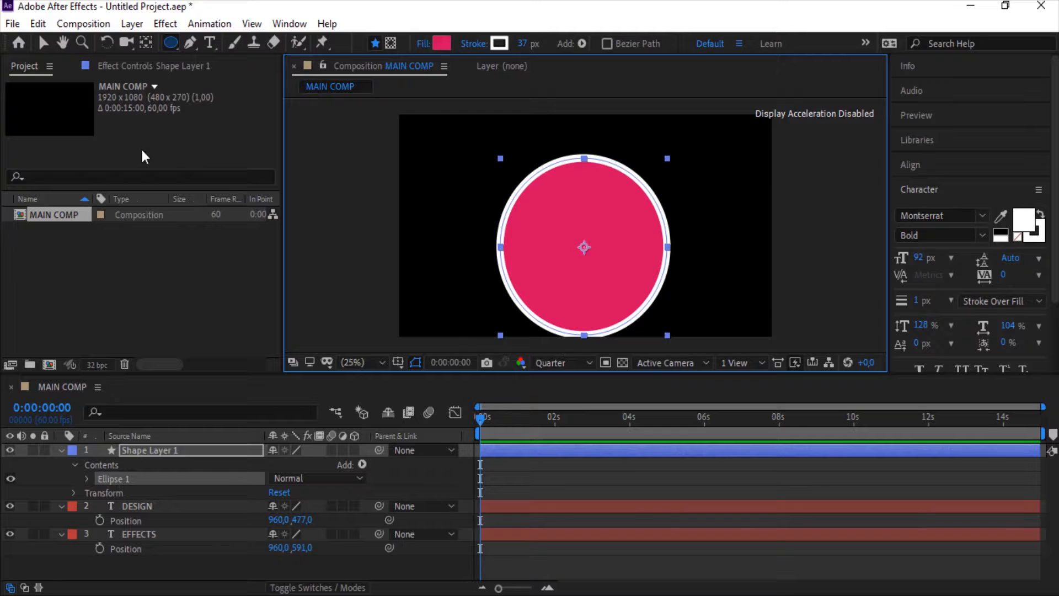
Center the circle shape layer horizontally and vertically in the composition
left_click(43, 42)
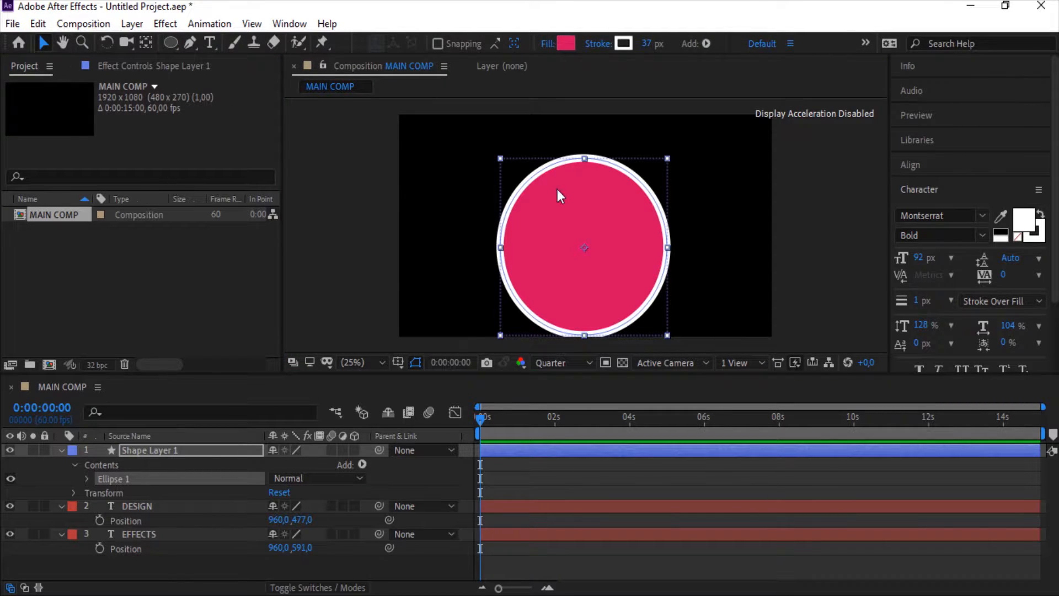
left_click(932, 170)
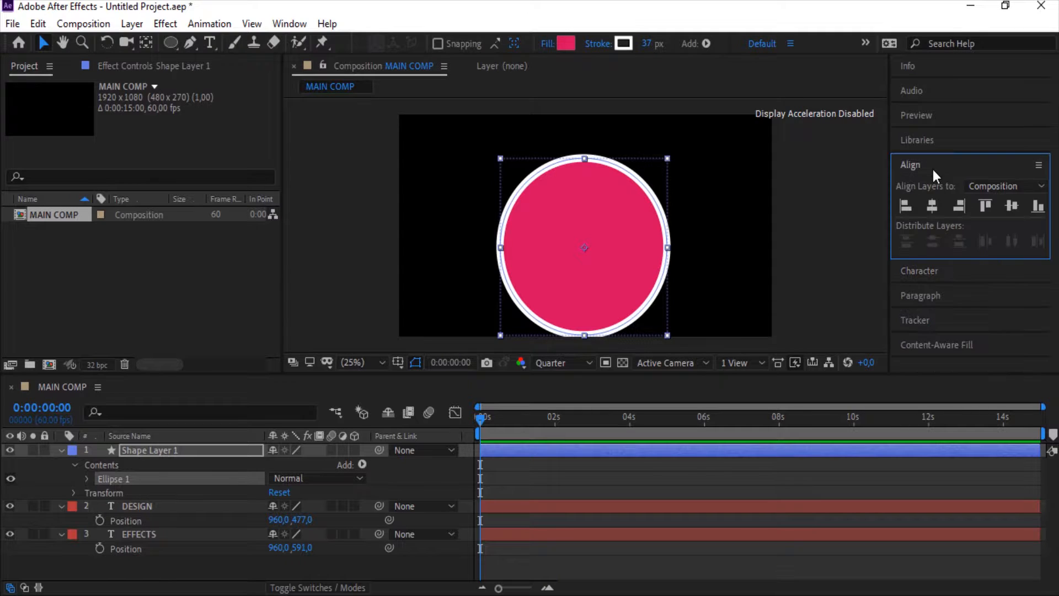
left_click(931, 213)
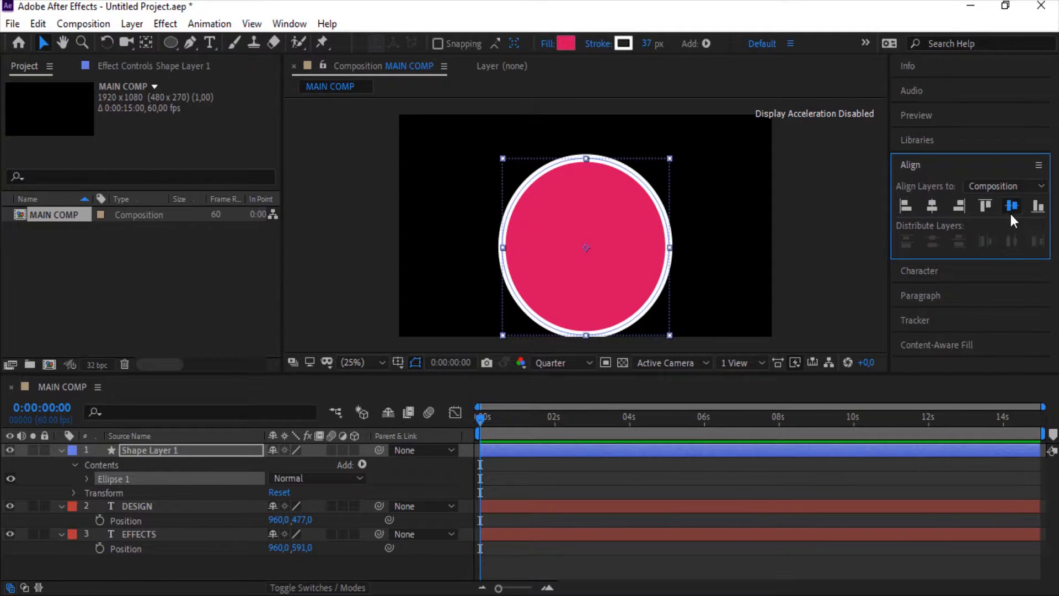
left_click(1011, 213)
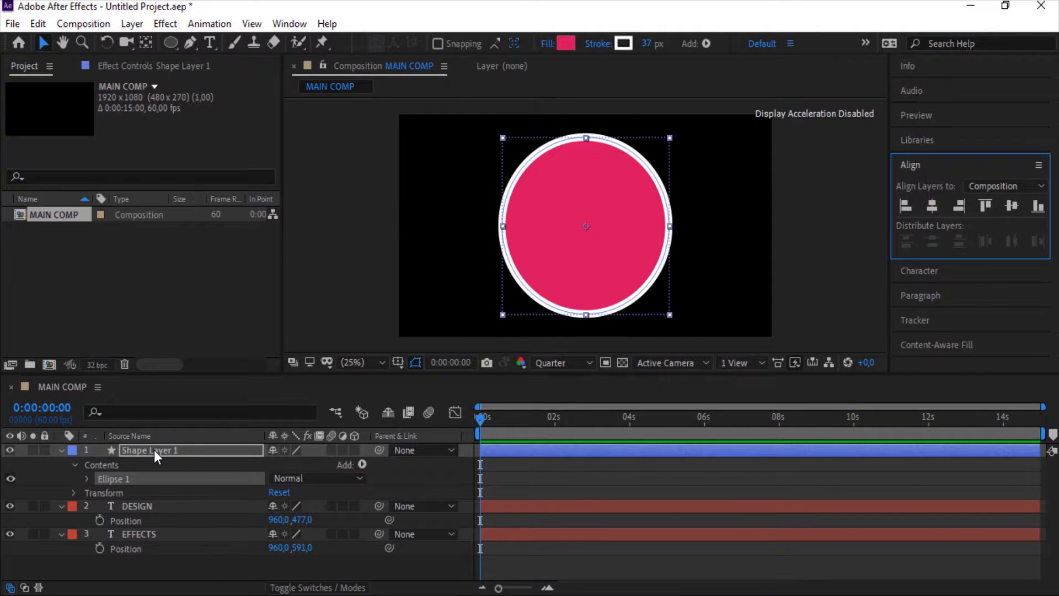
Move the circle shape layer below both text layers
left_click_drag(154, 449, 174, 557)
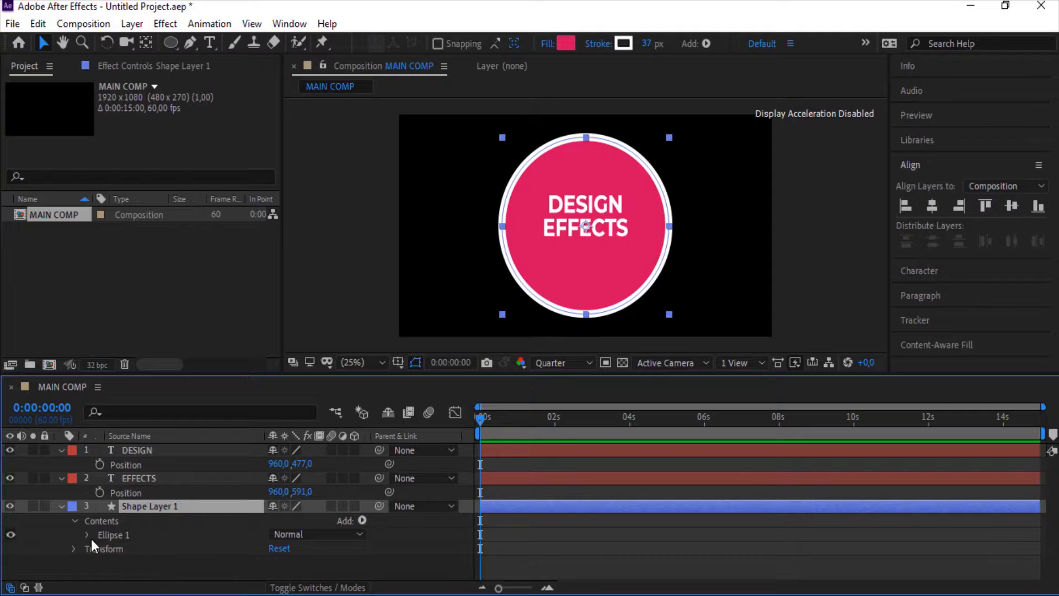
left_click(60, 504)
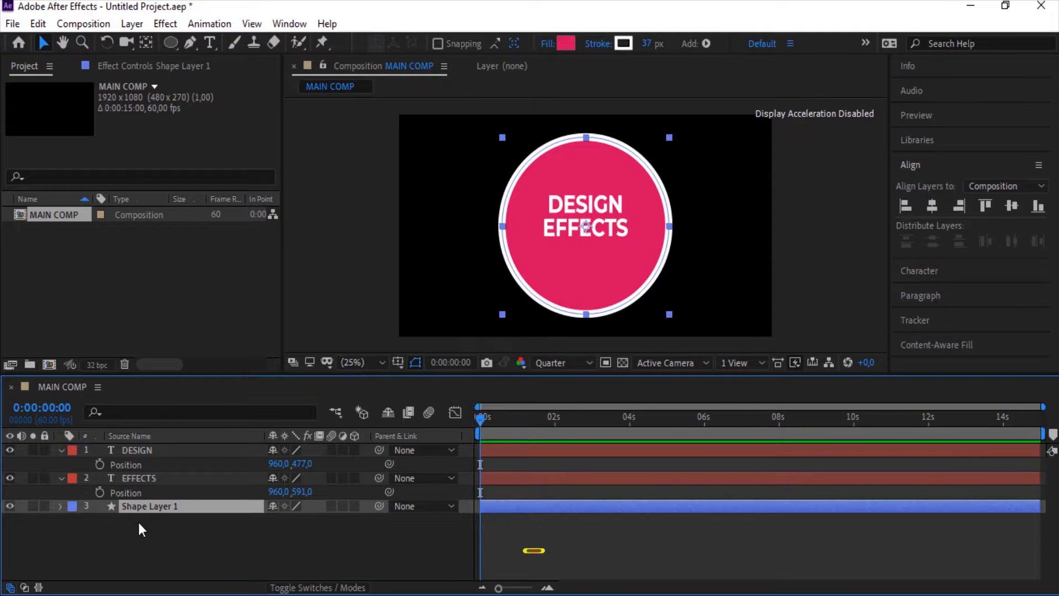
Duplicate the circle layer and set the copy's ellipse path size to 749,749
key("ctrl+d")
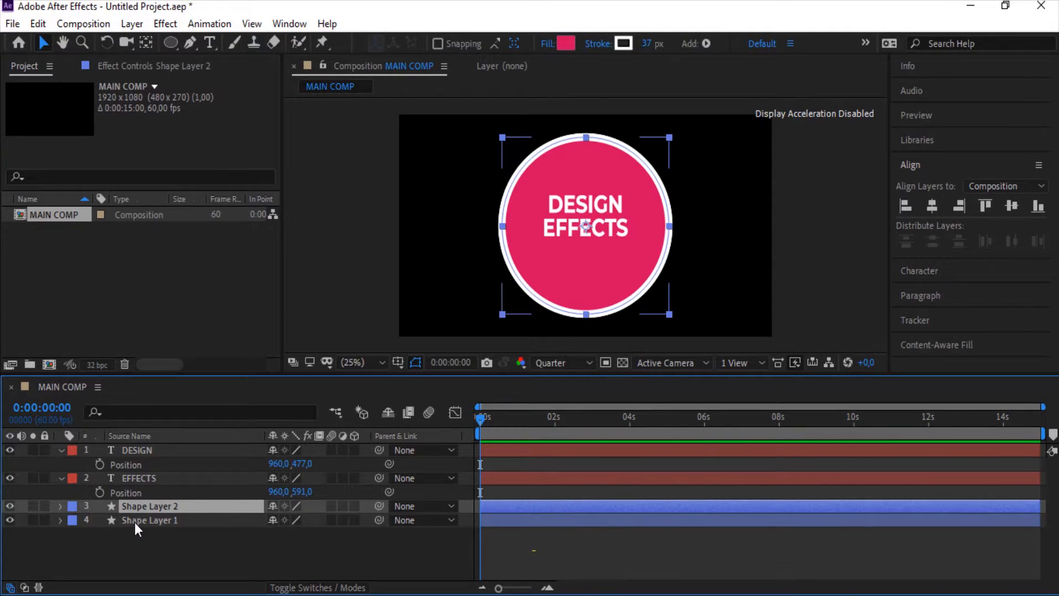
key("ctrl+shift+a")
left_click(60, 506)
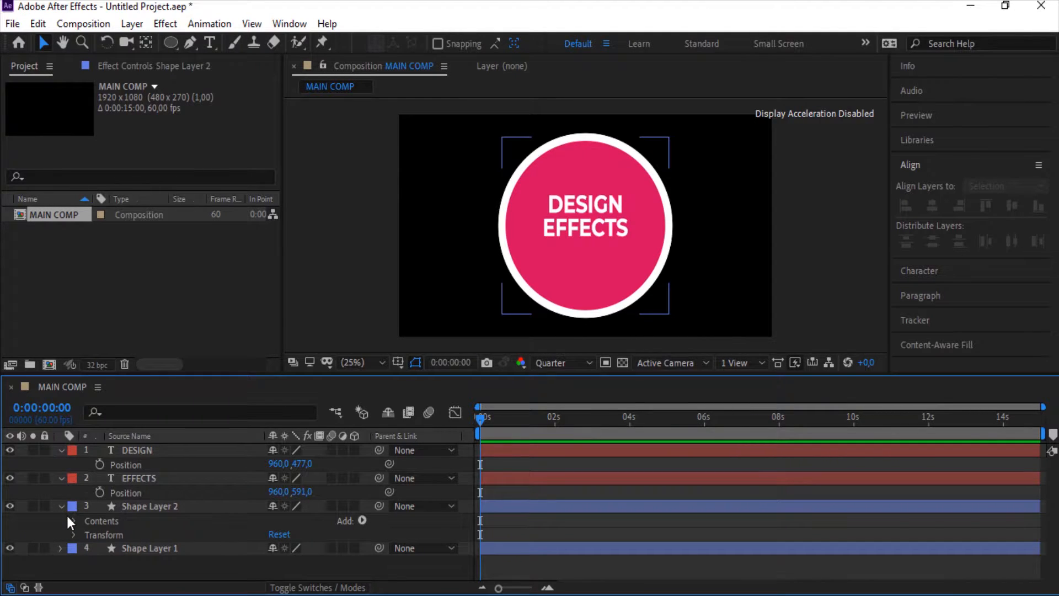
left_click(74, 521)
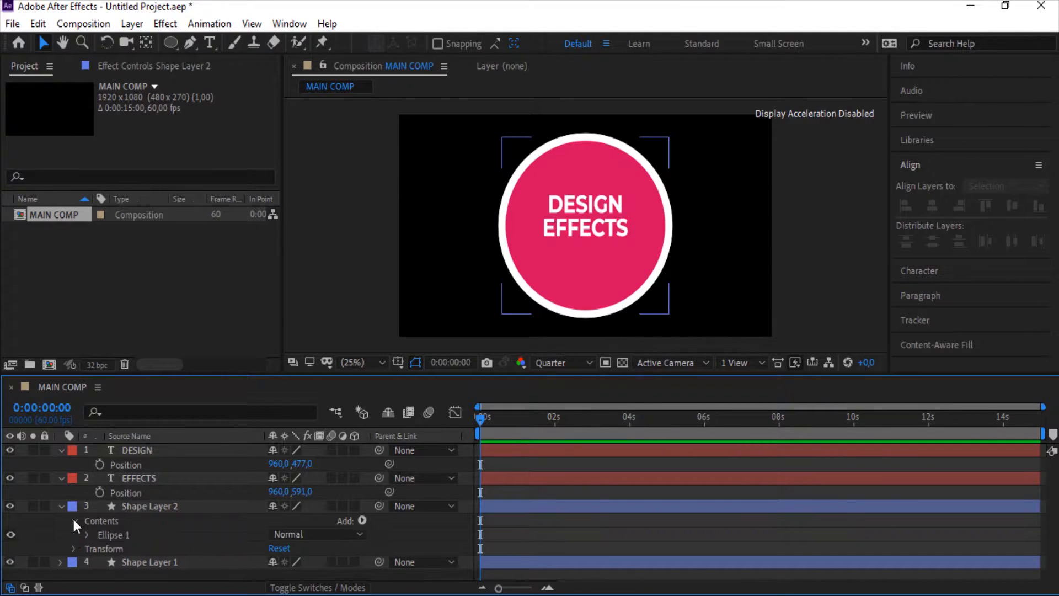
left_click(83, 534)
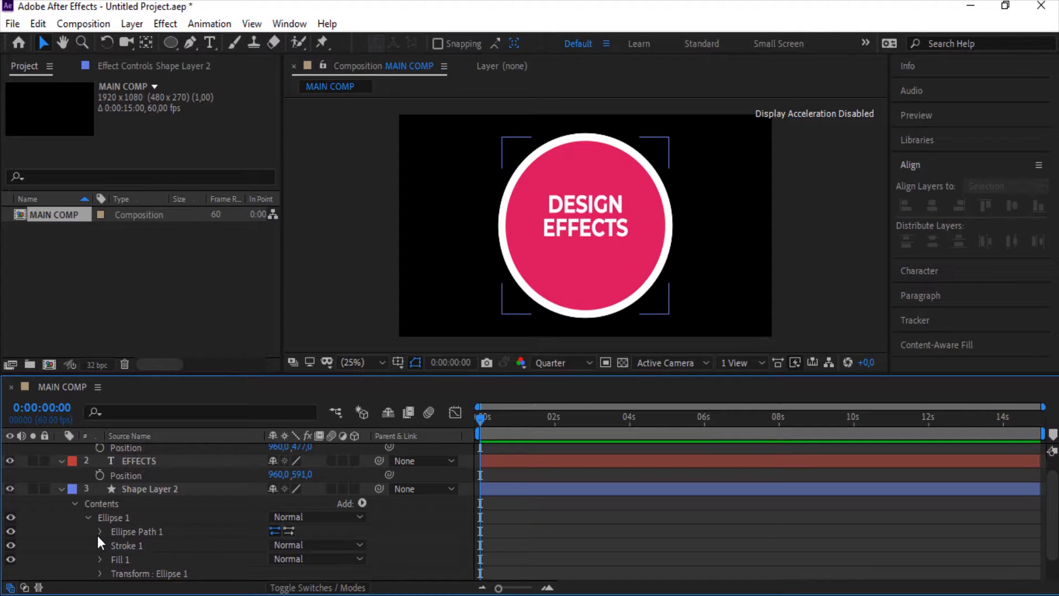
left_click(100, 532)
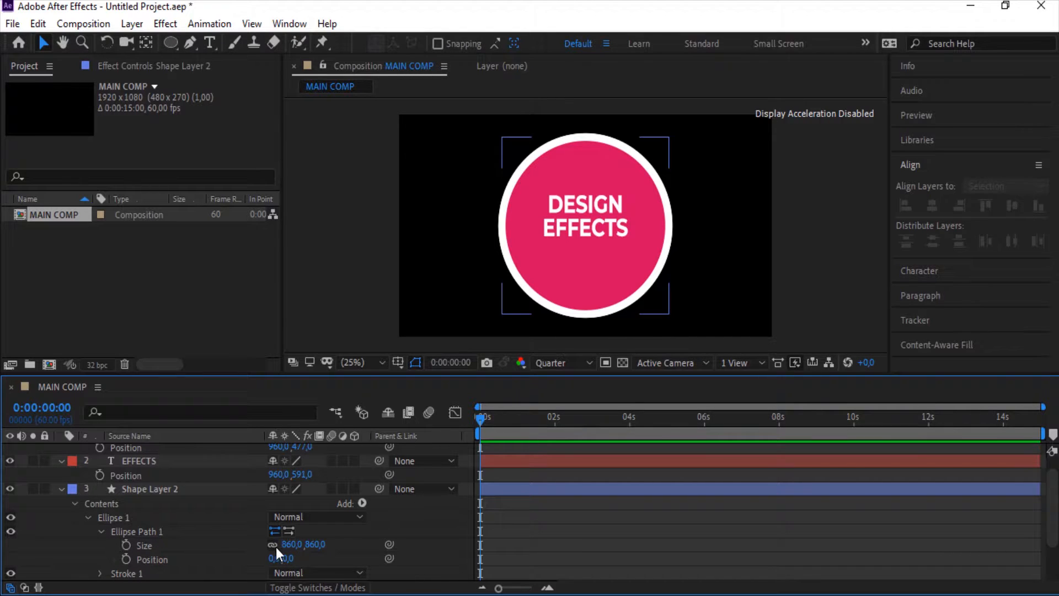
left_click_drag(284, 544, 199, 543)
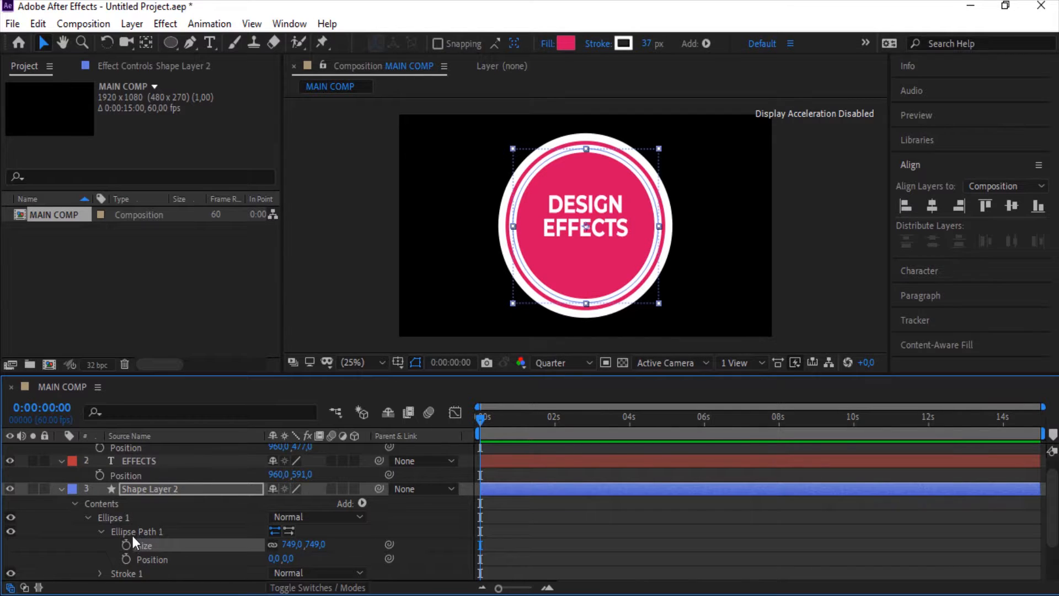
left_click(101, 531)
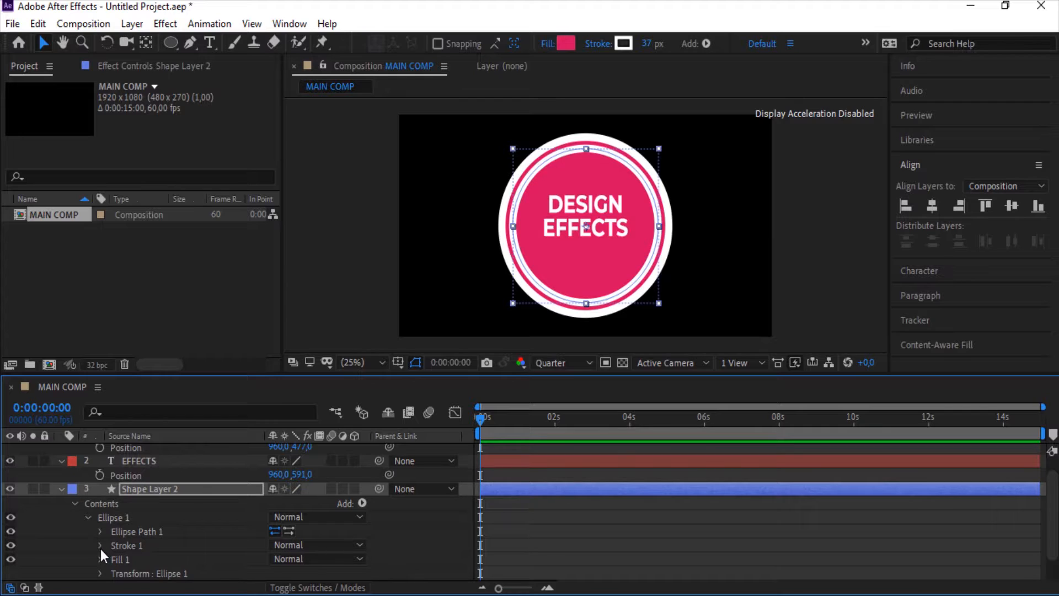
Add dashes to the smaller circle's stroke and set the Dash value to 27
left_click(100, 546)
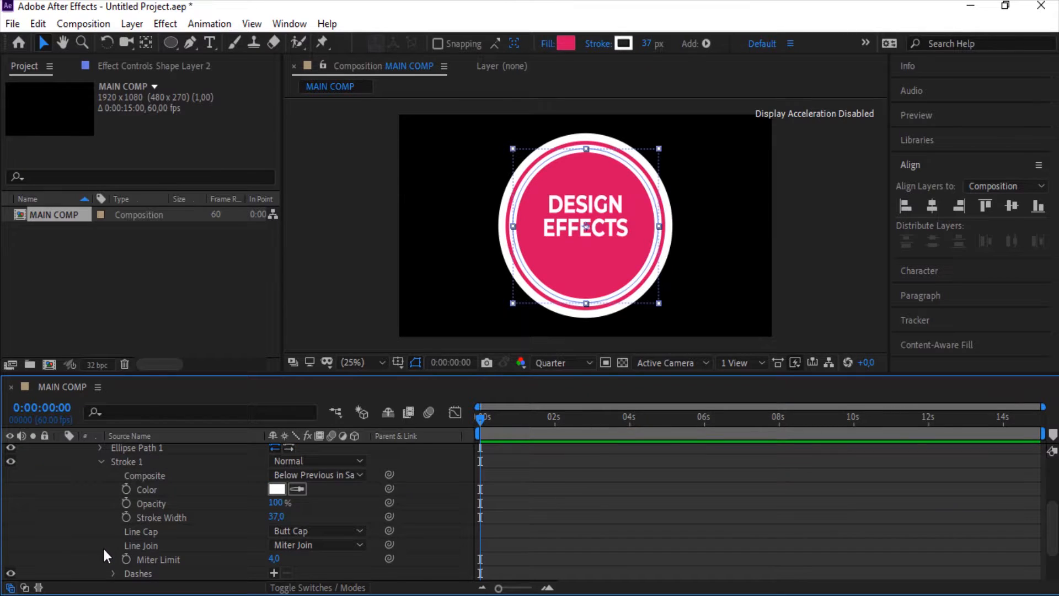
left_click(273, 570)
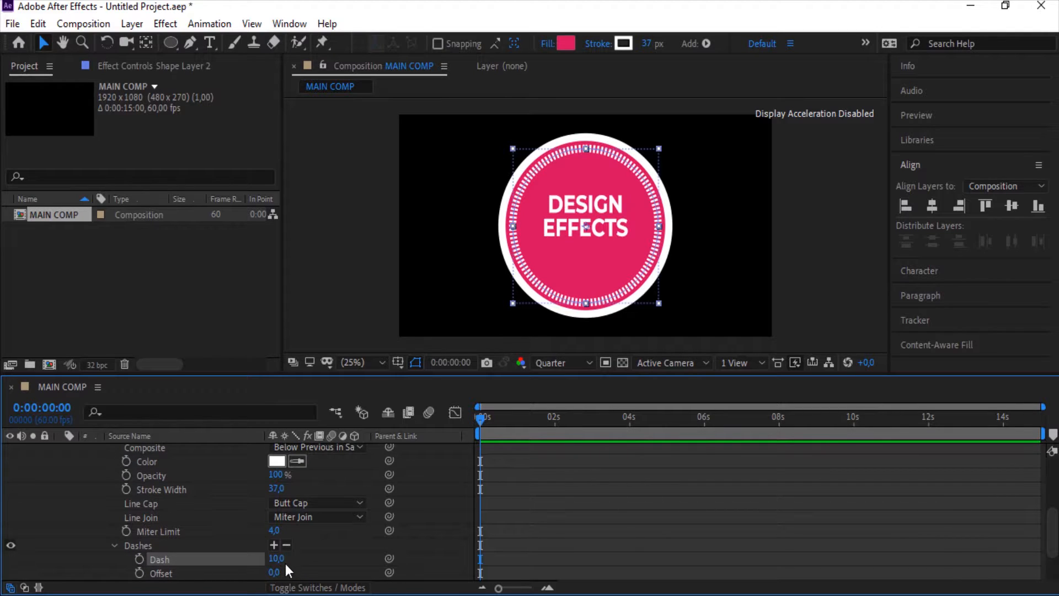
left_click_drag(277, 562, 291, 560)
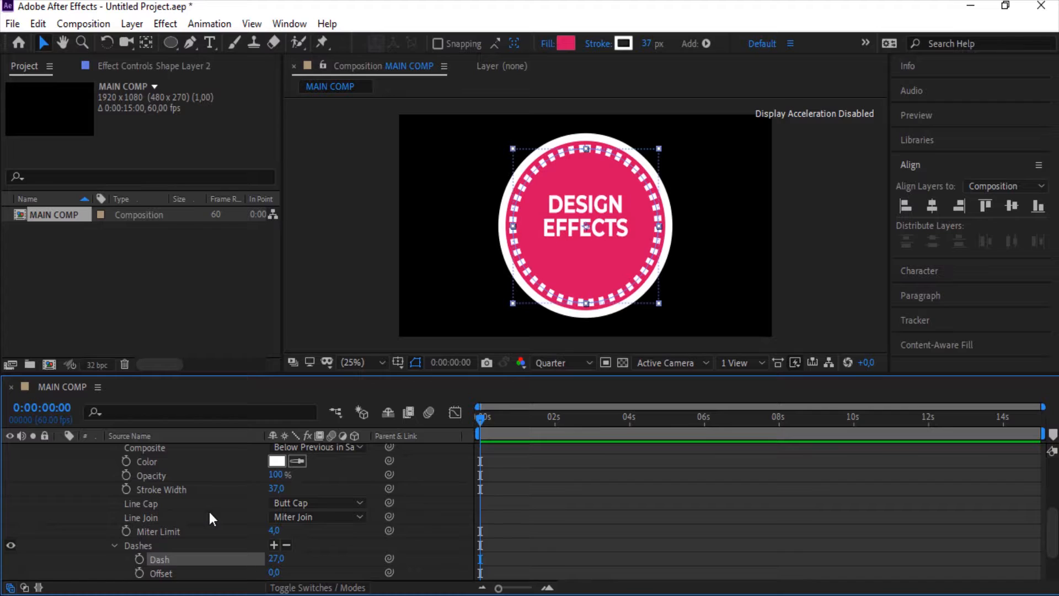
scroll(209, 511, "up", 3)
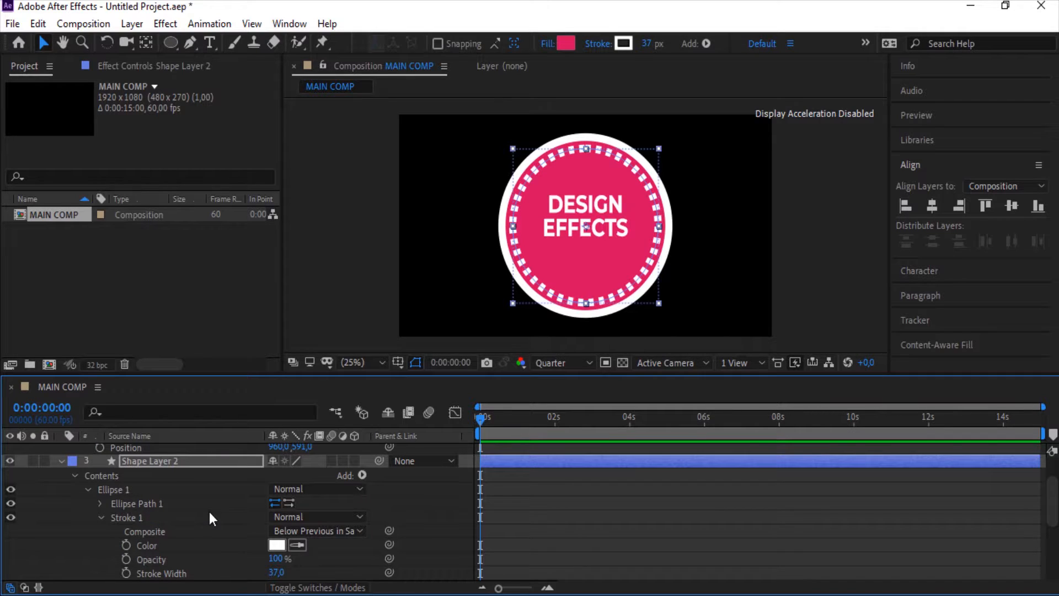
left_click(61, 461)
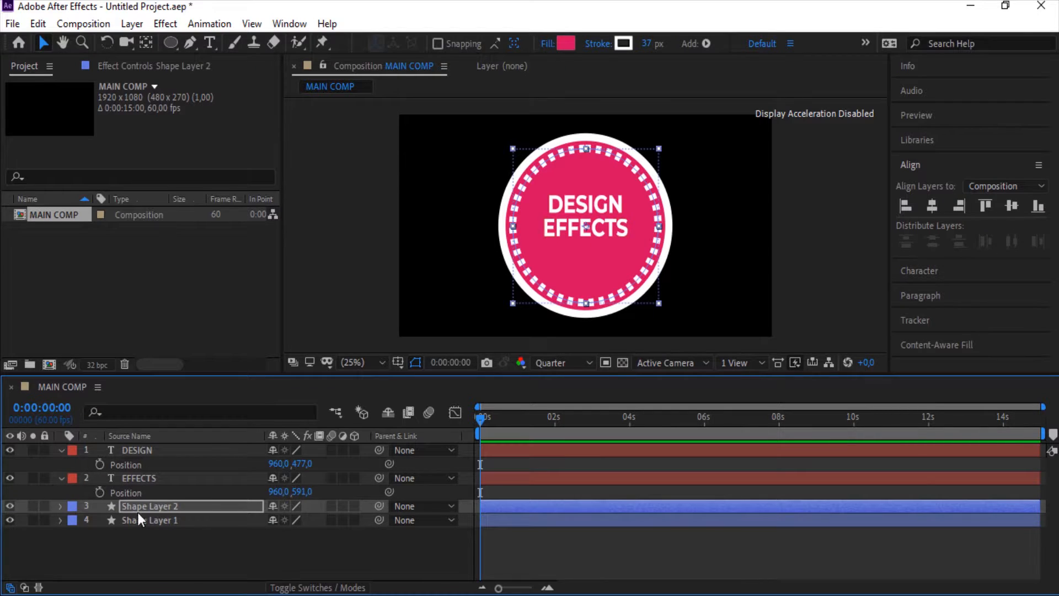
Pre-compose all four layers into a new composition named LOGO
left_click(161, 533)
left_click_drag(161, 535, 119, 432)
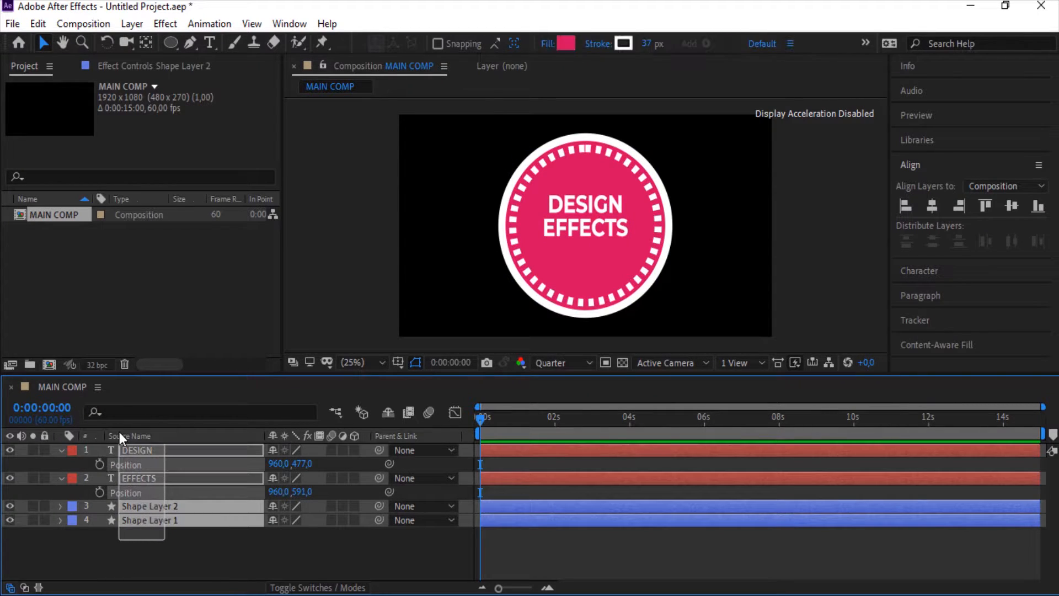
right_click(156, 449)
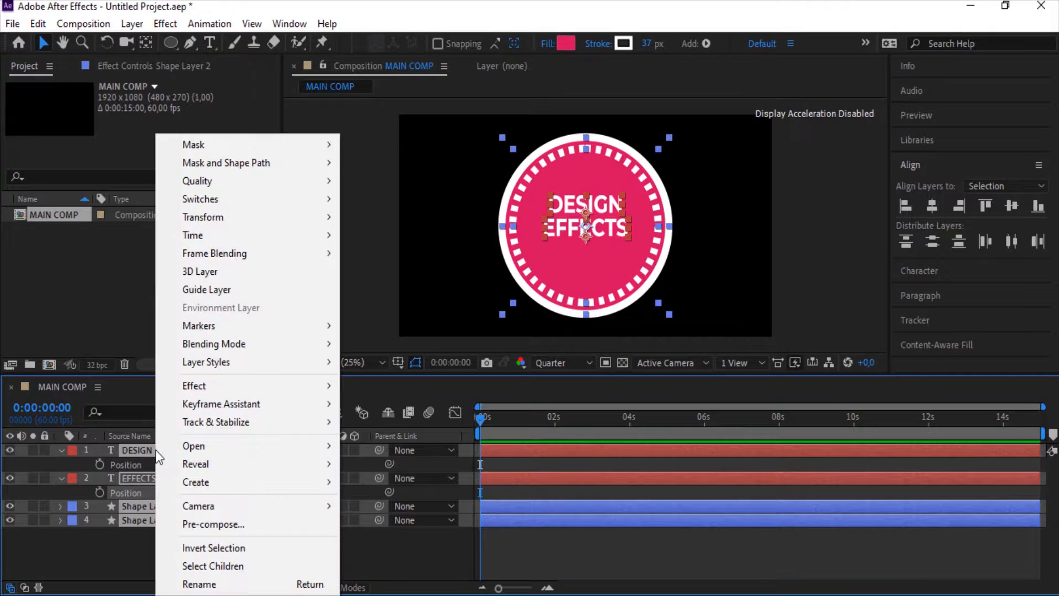
left_click(214, 524)
type("LOGO")
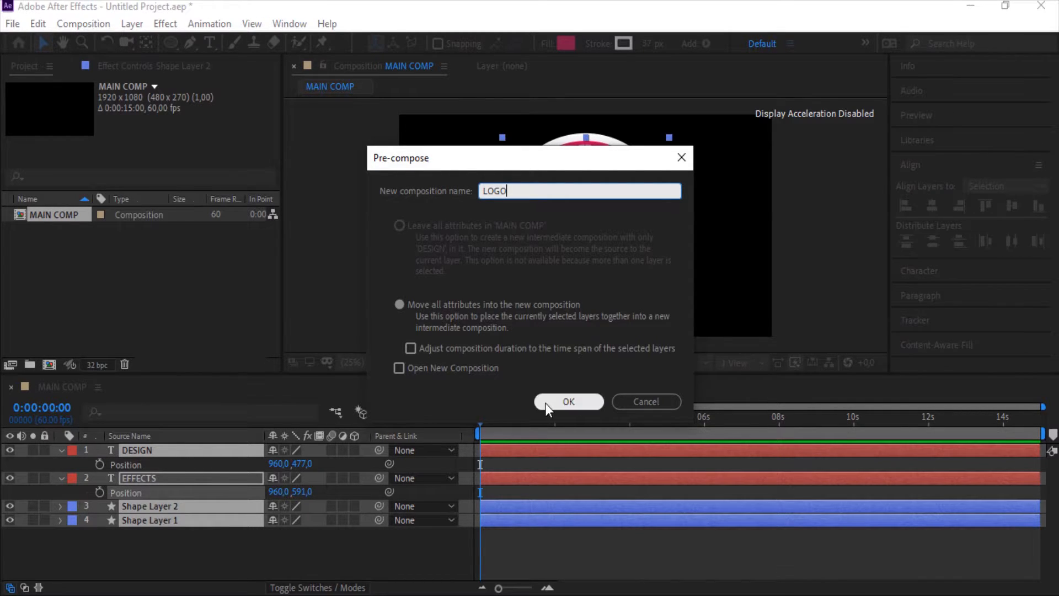
left_click(563, 401)
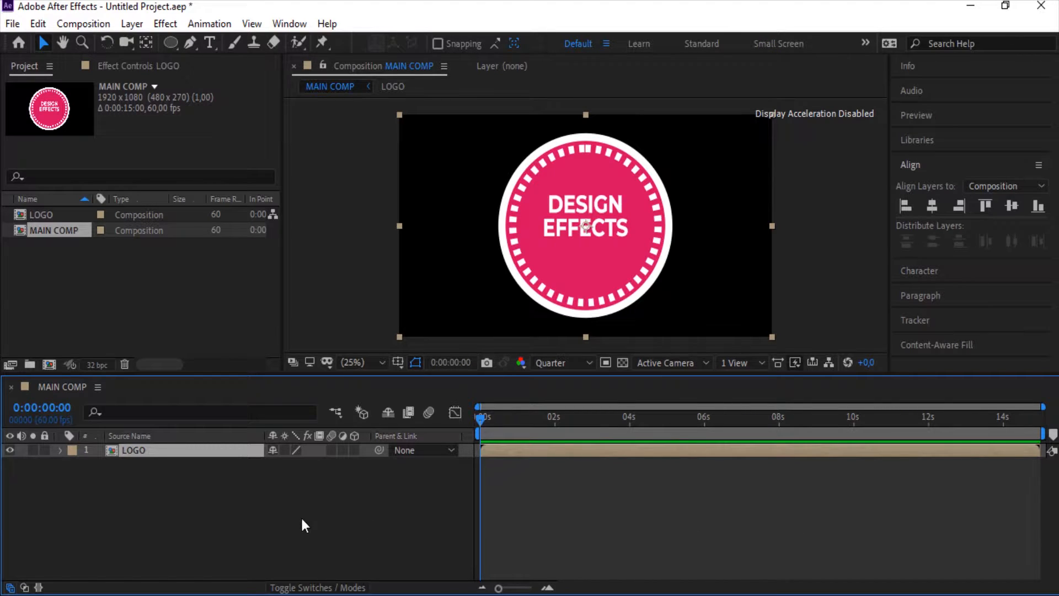
left_click(301, 521)
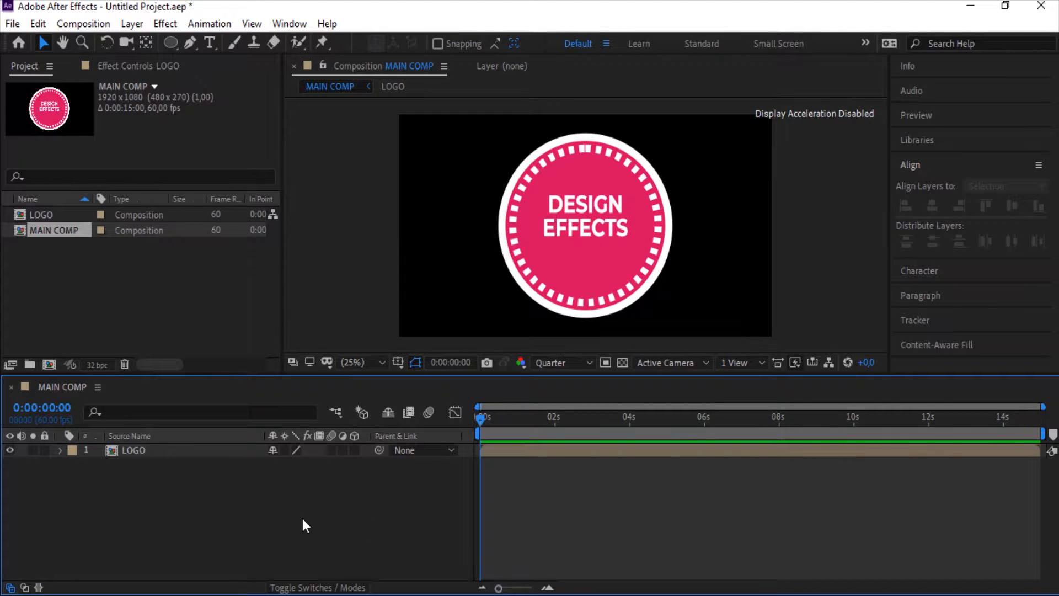
Create a new solid layer named MAP in MAIN COMP
right_click(303, 519)
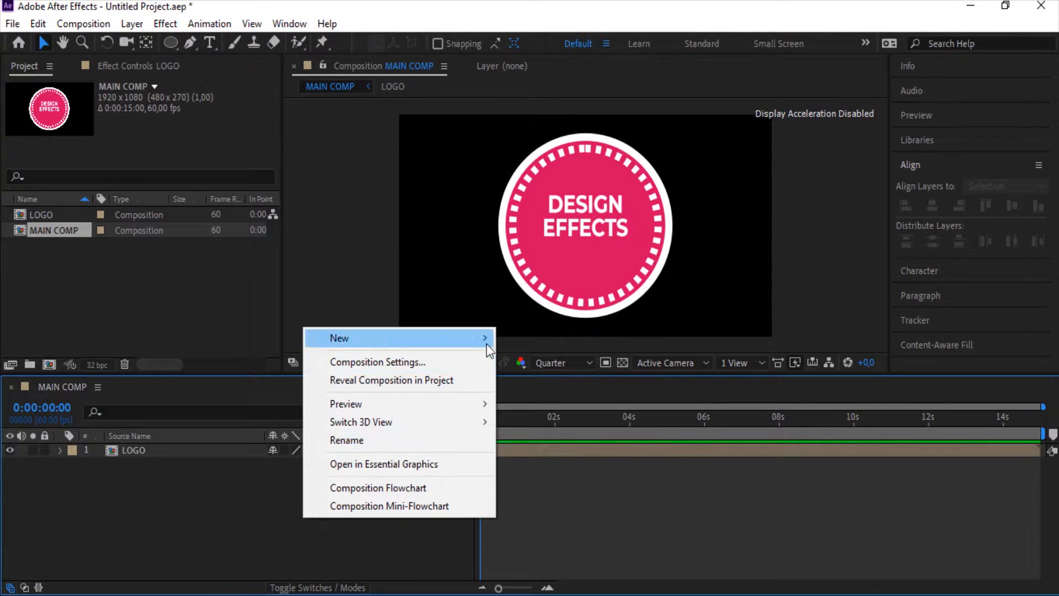
mouse_move(487, 343)
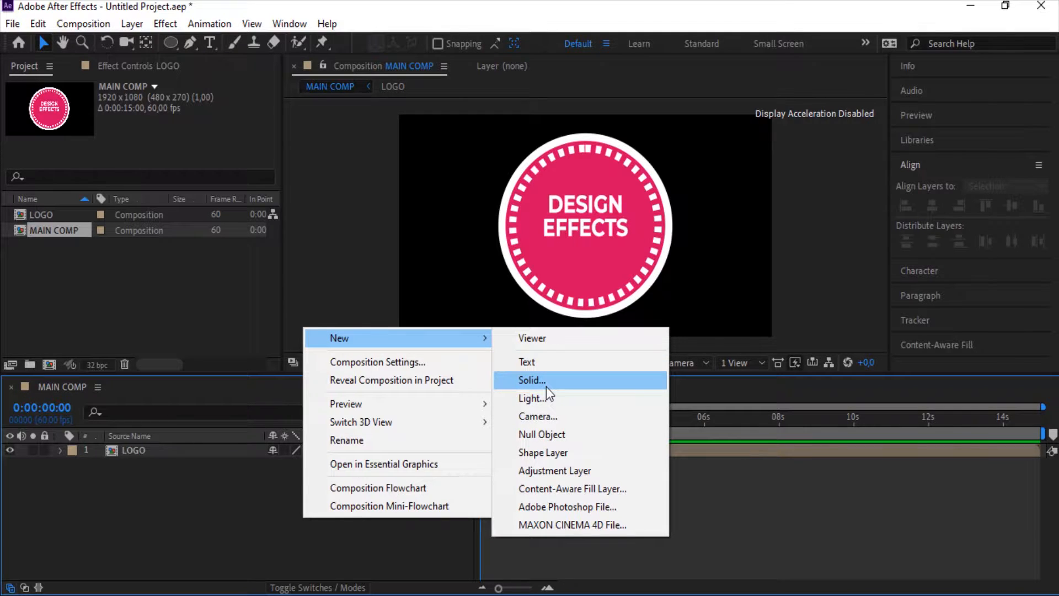
left_click(546, 386)
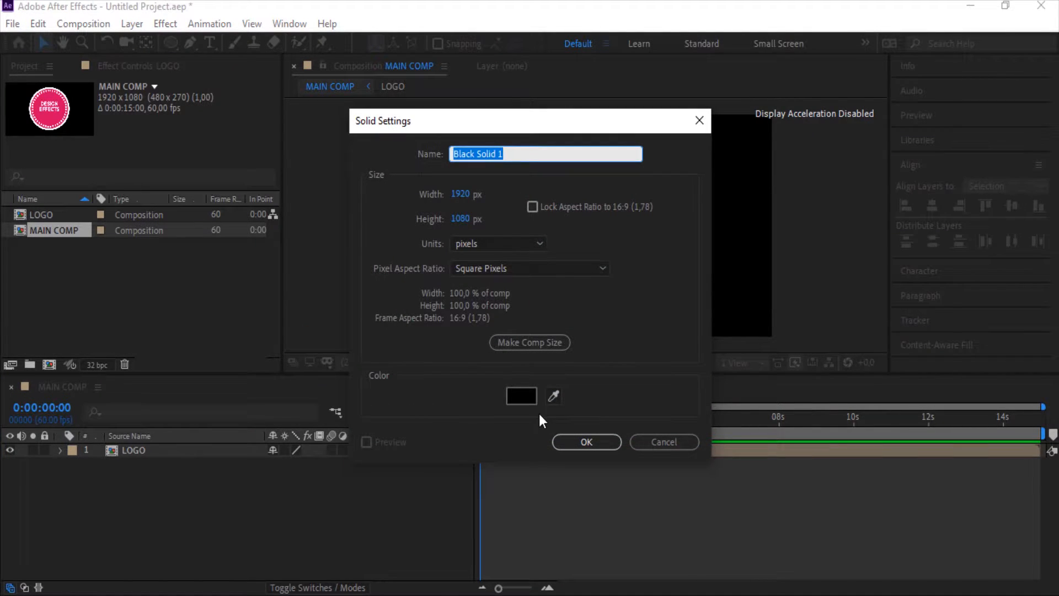
type("MAP")
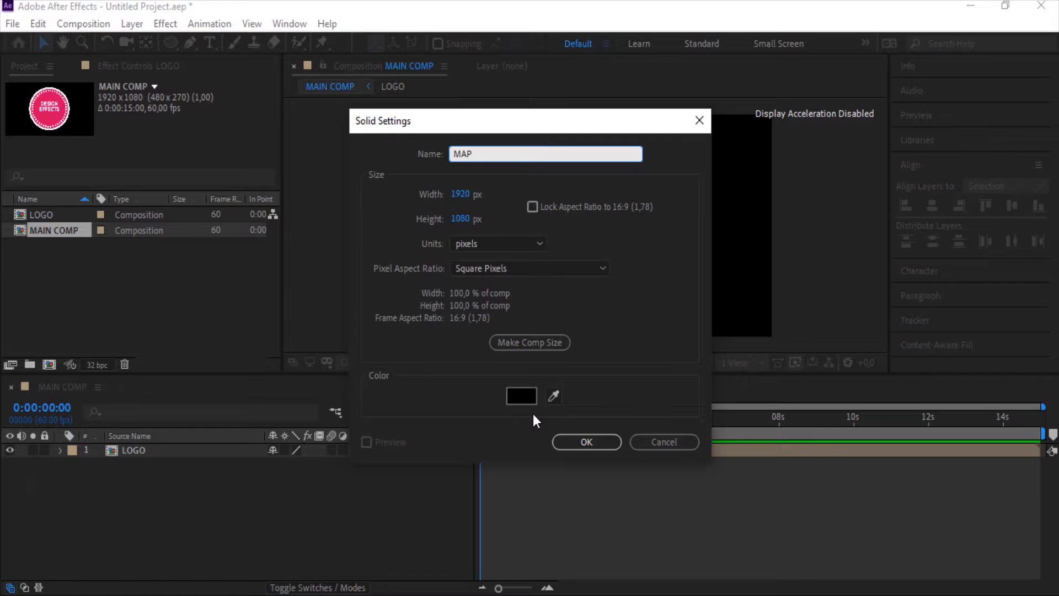
left_click(582, 447)
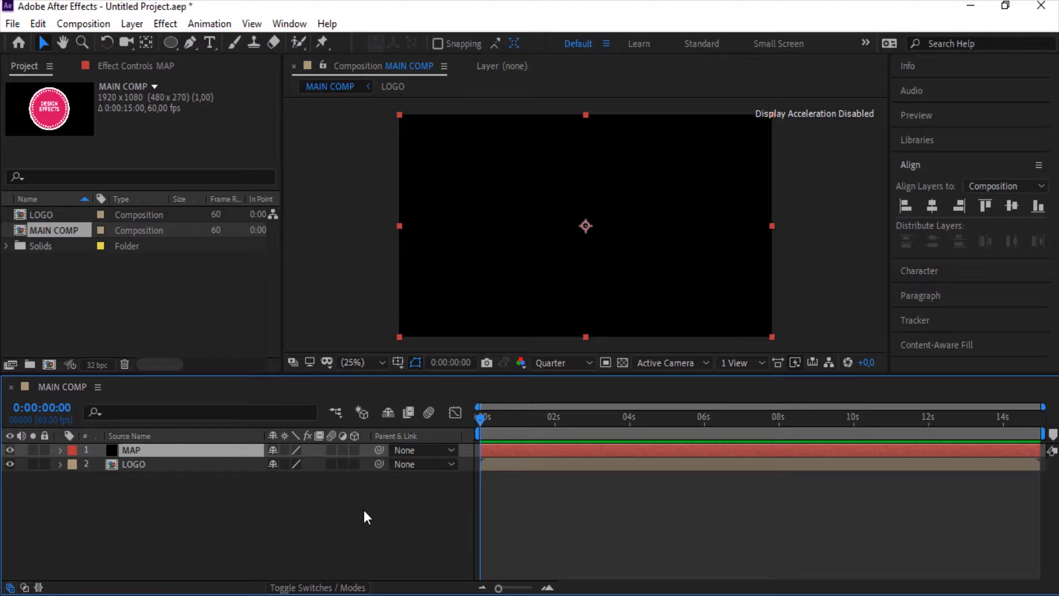
Apply the Fractal Noise effect to the MAP layer
key("ctrl+space")
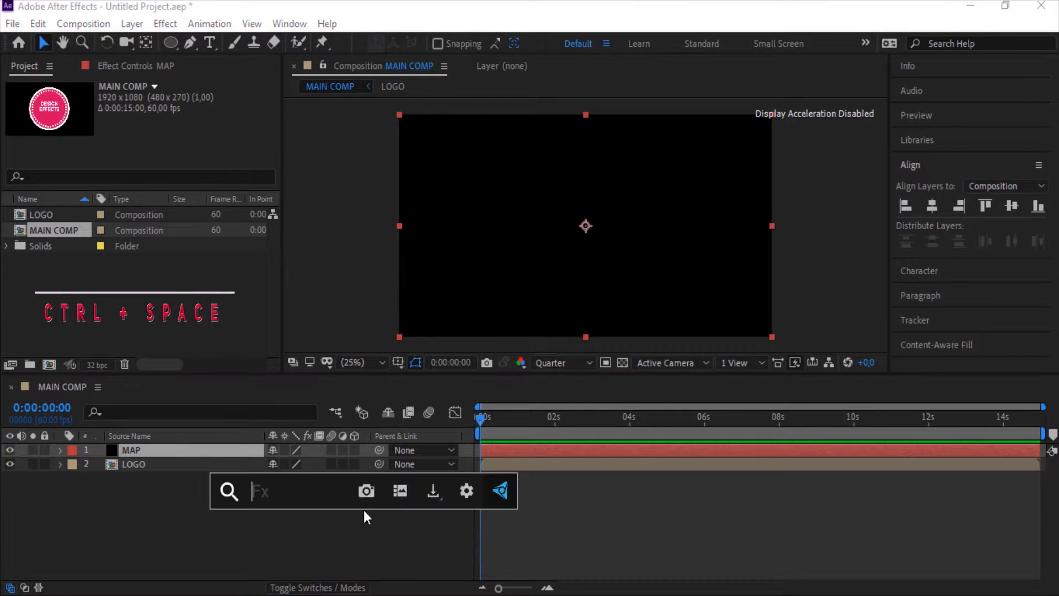
type("fr")
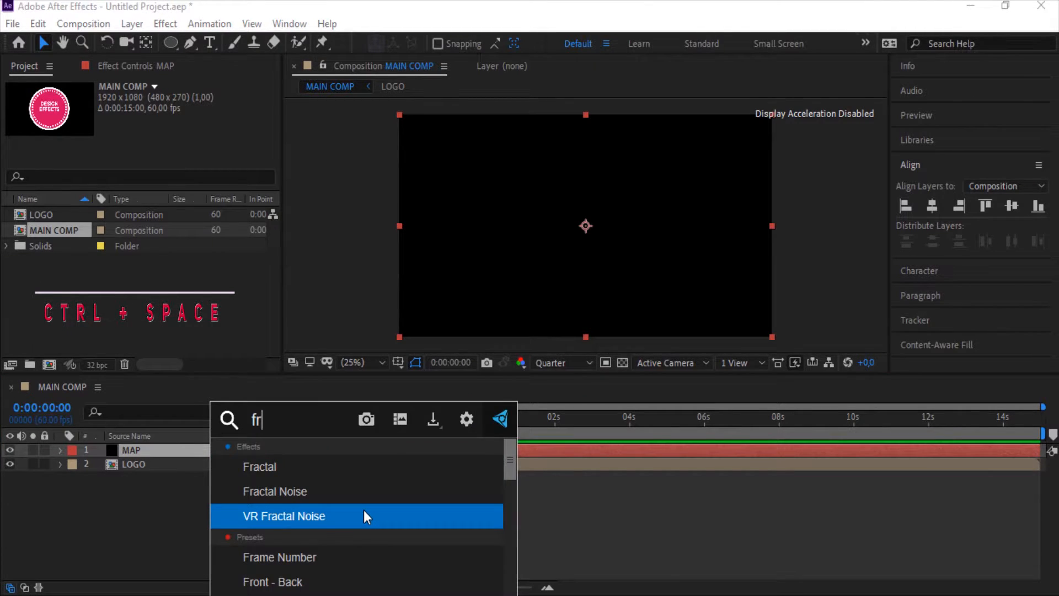
key("Up")
key("Return")
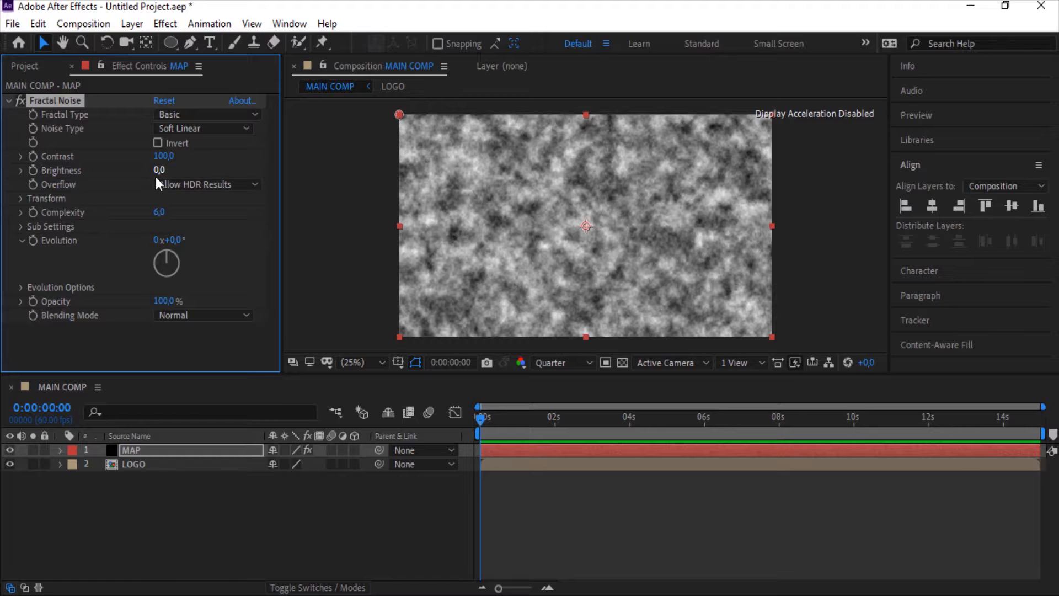
Set Fractal Noise Brightness to -17, Complexity to 1, Fractal Type to Dynamic Progressive and Noise Type to Spline
left_click_drag(153, 176, 142, 176)
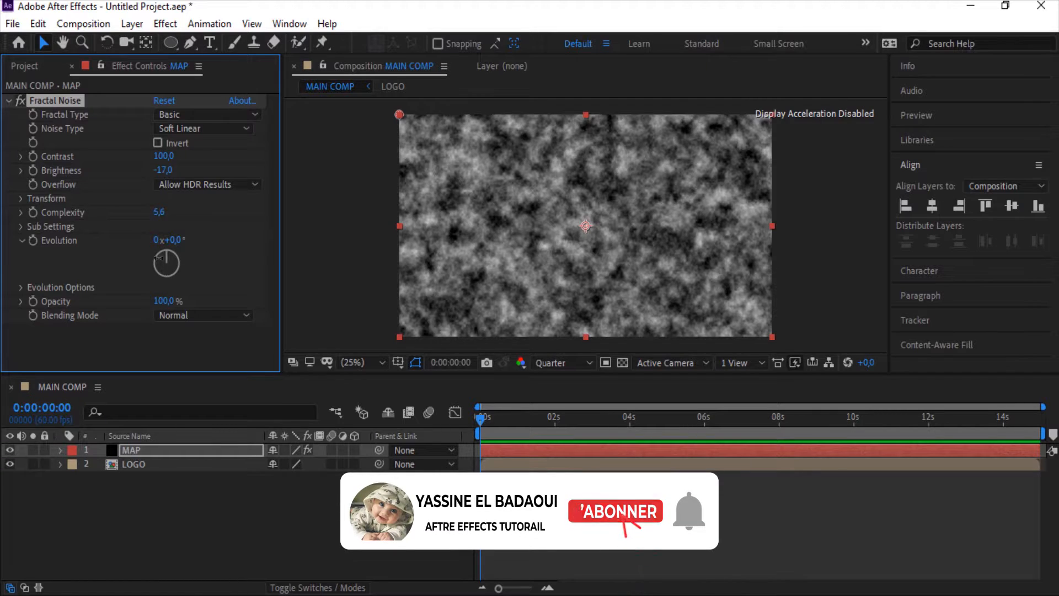
left_click_drag(160, 217, 35, 508)
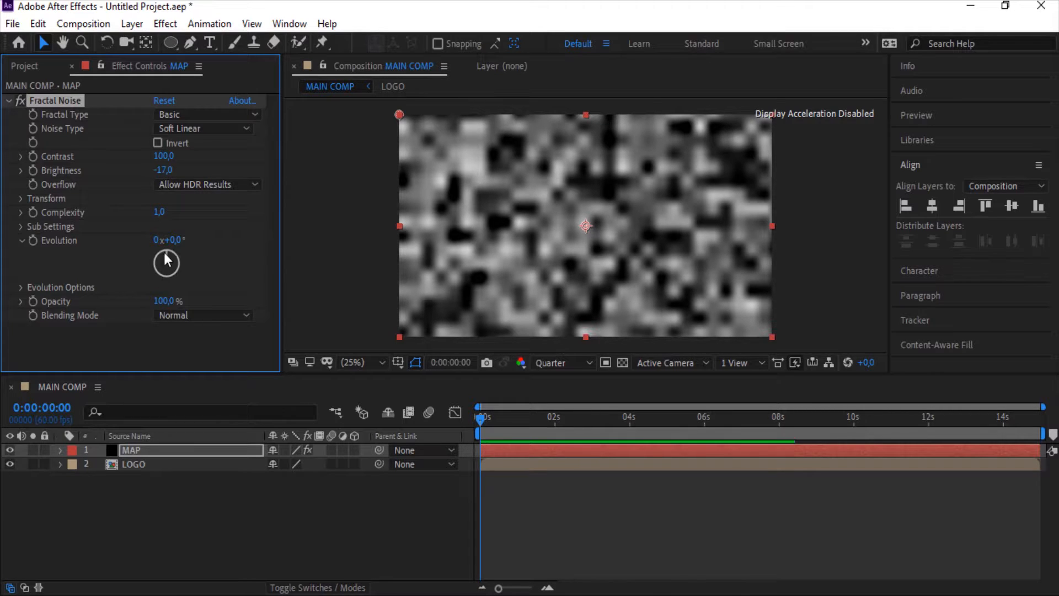
left_click(221, 114)
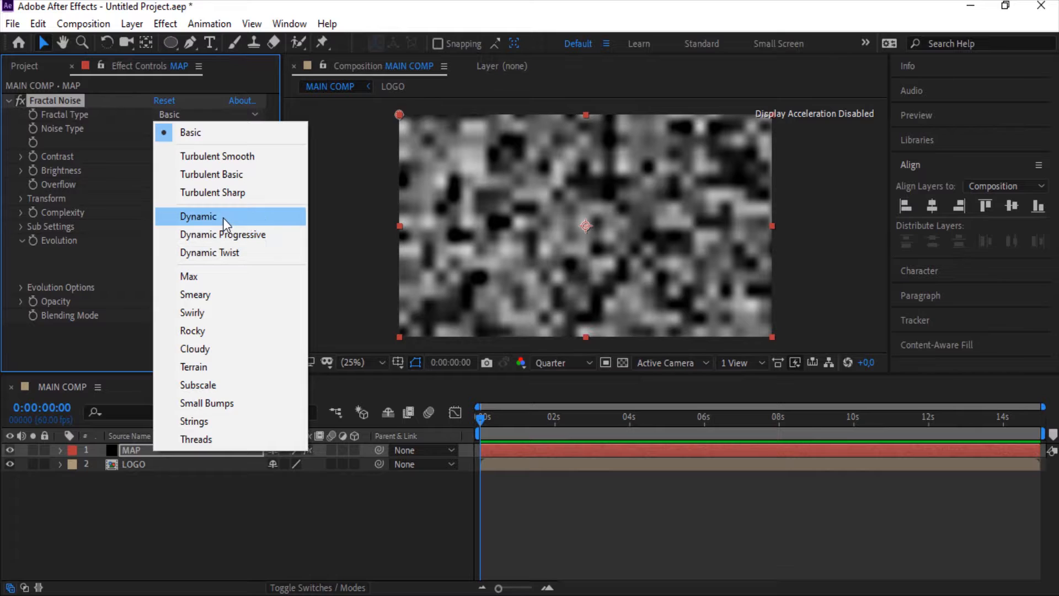
left_click(236, 231)
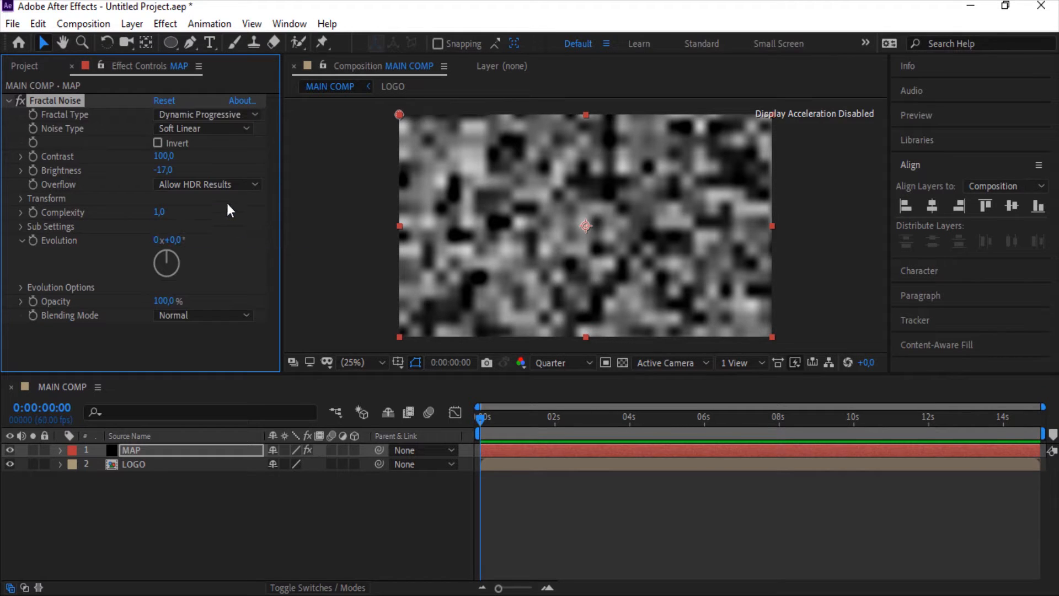
left_click(184, 128)
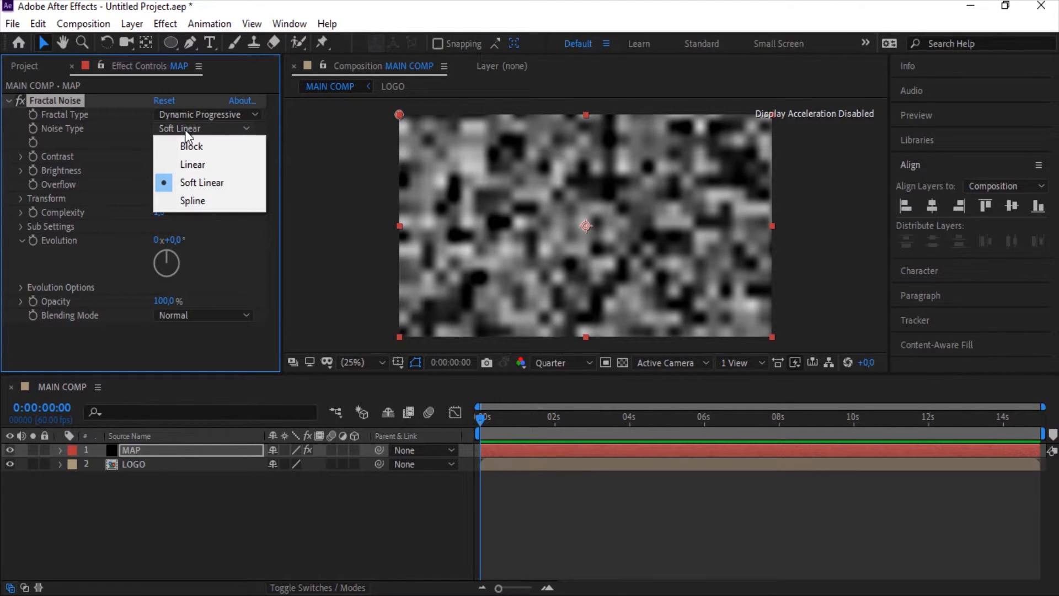
left_click(206, 203)
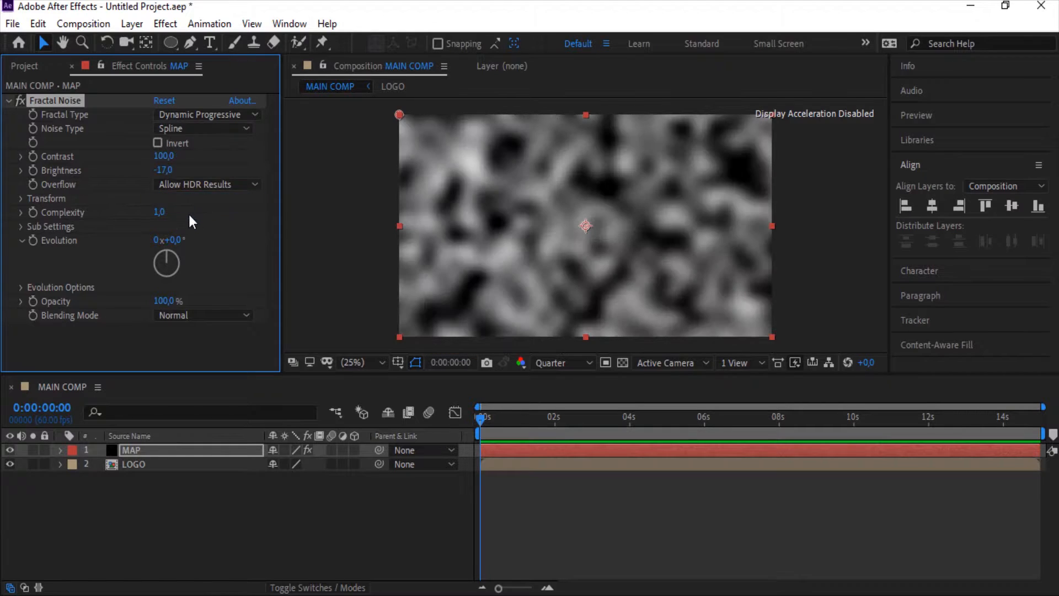
Turn off Uniform Scaling and set Scale Width to 36 and Scale Height to 1136
left_click(21, 199)
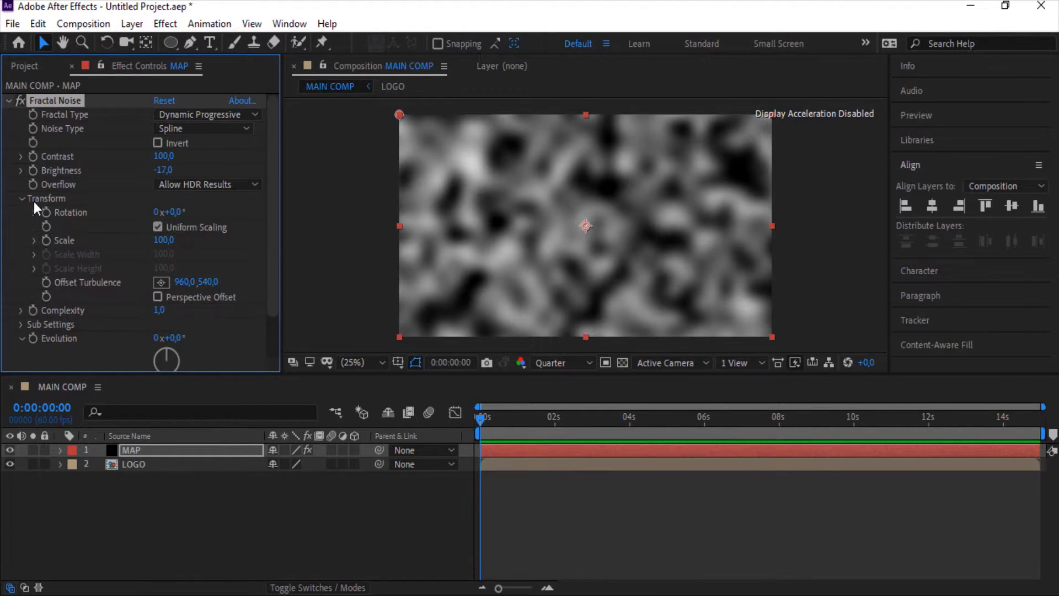
left_click(155, 228)
left_click_drag(165, 254, 129, 265)
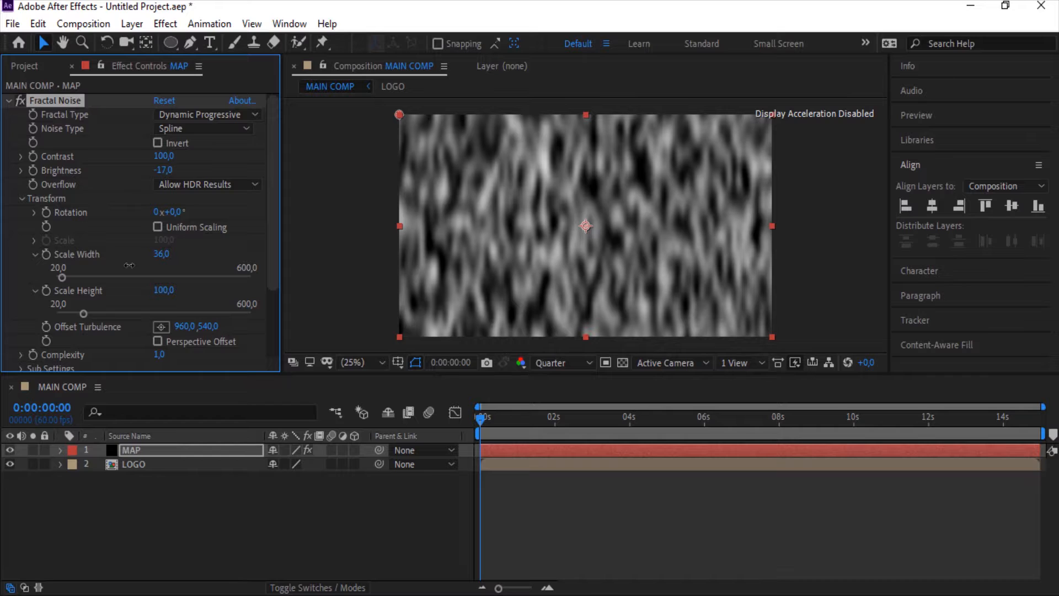
mouse_move(164, 290)
left_mouse_down()
mouse_move(904, 309)
mouse_move(977, 292)
left_mouse_up()
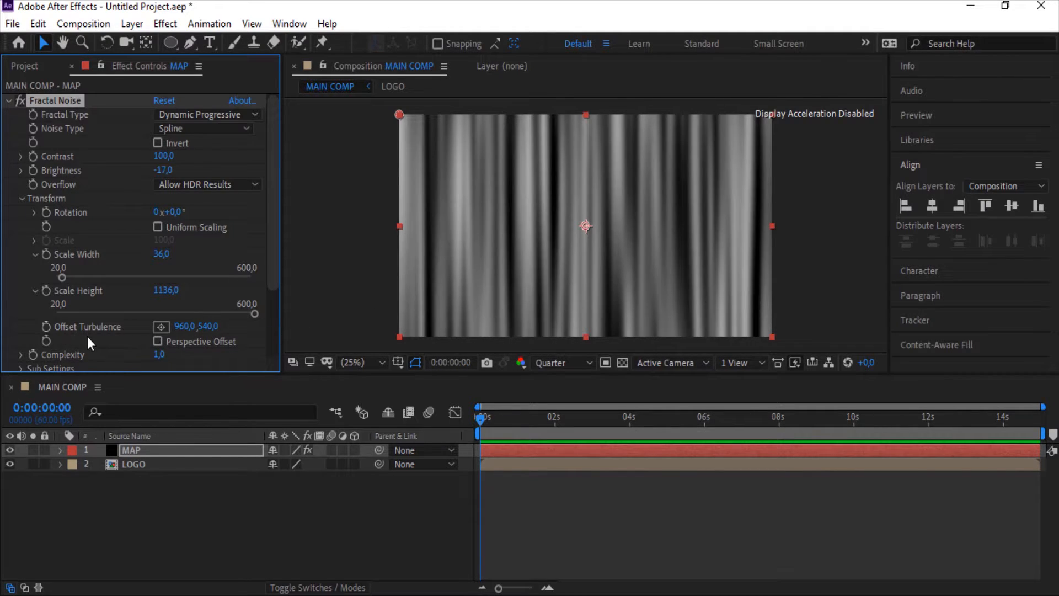
Animate Offset Turbulence with a keyframe at the start and 1976,540 at the composition's end
left_click(47, 328)
left_click_drag(660, 429, 1040, 419)
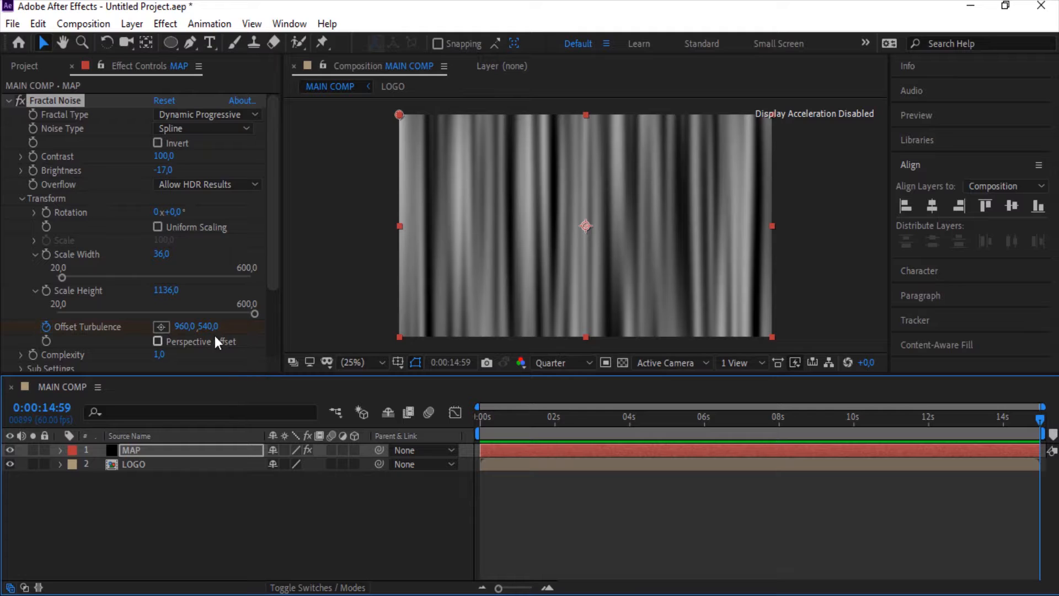
left_click_drag(185, 331, 1026, 386)
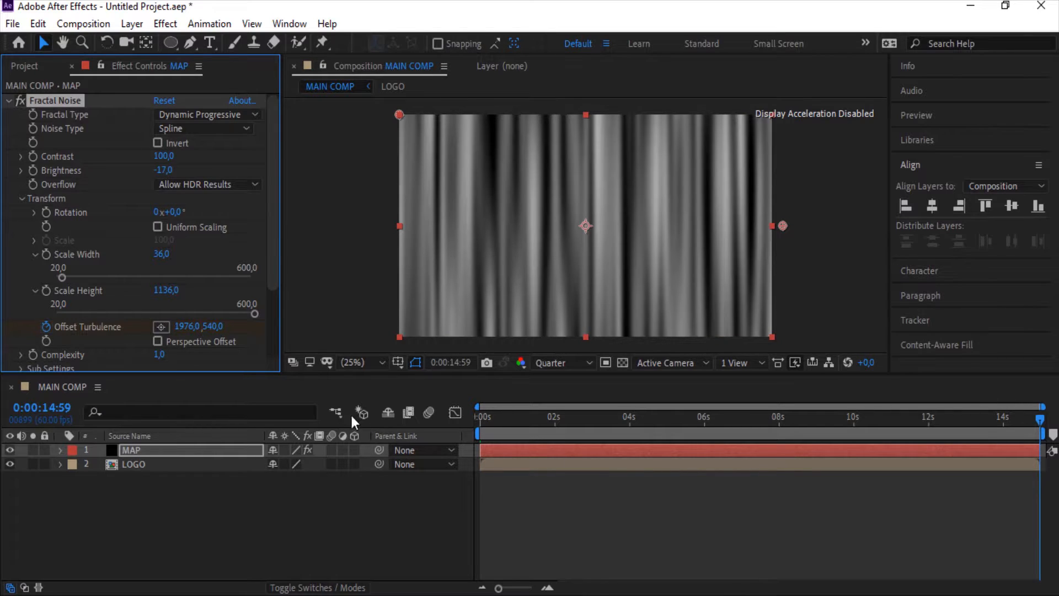
Add the expression time*100 to the Fractal Noise Evolution property
left_click_drag(267, 288, 276, 365)
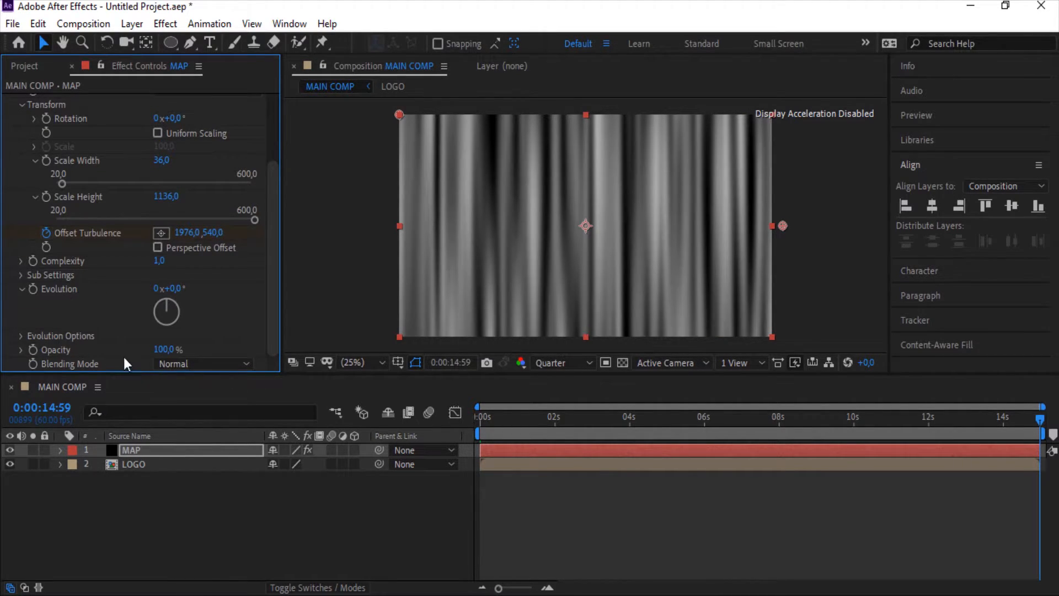
left_click(34, 288, "alt")
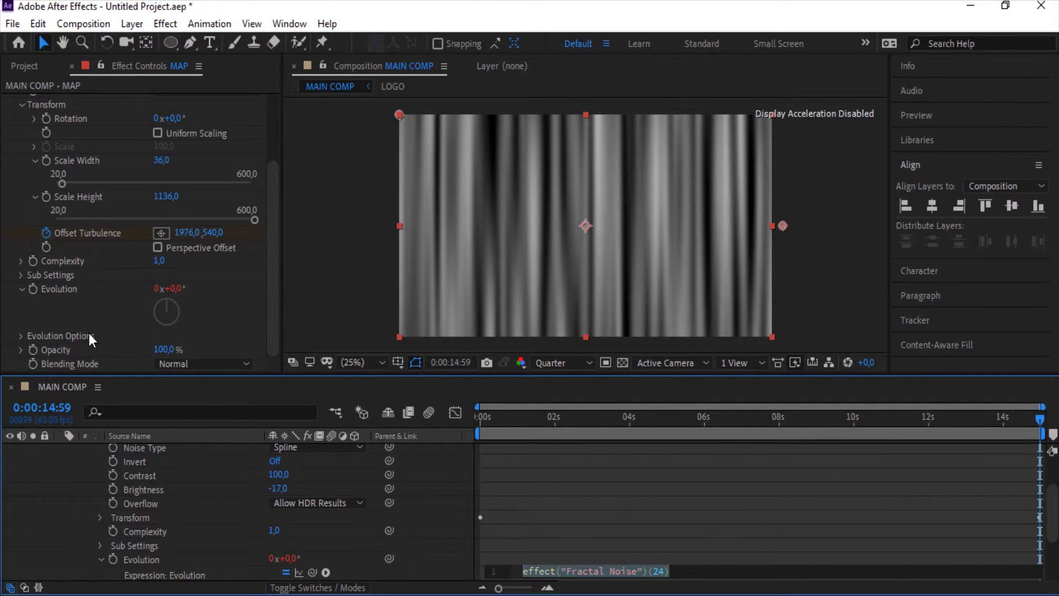
type("ti")
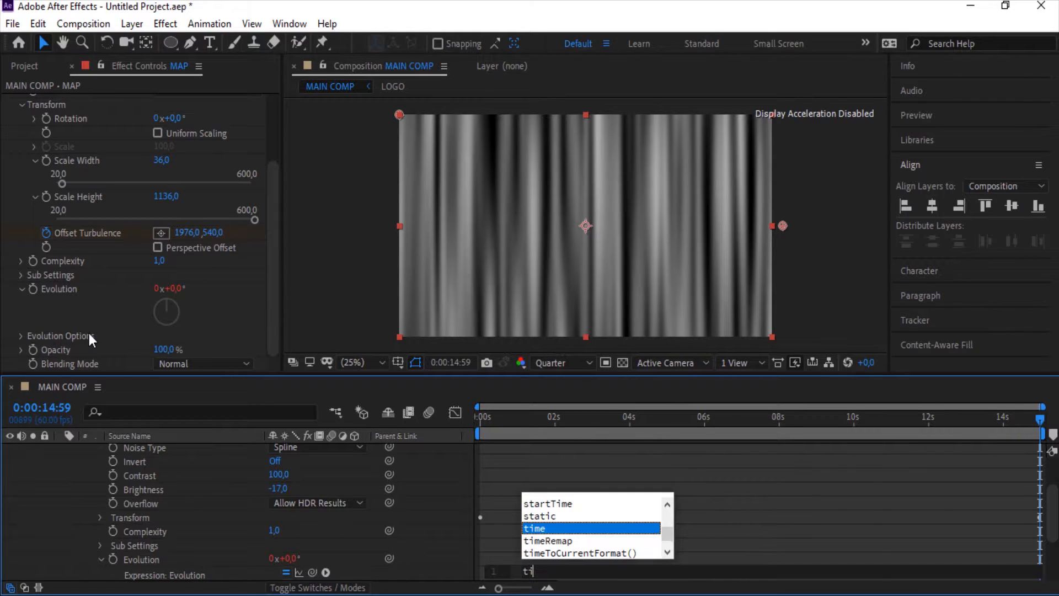
key("Return")
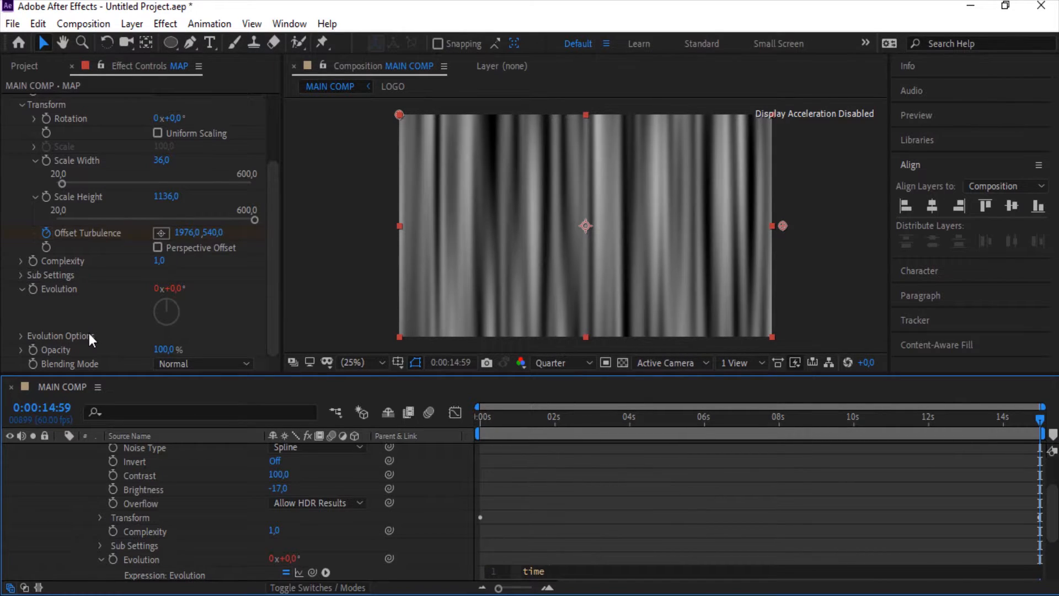
type("*100")
left_click(87, 332)
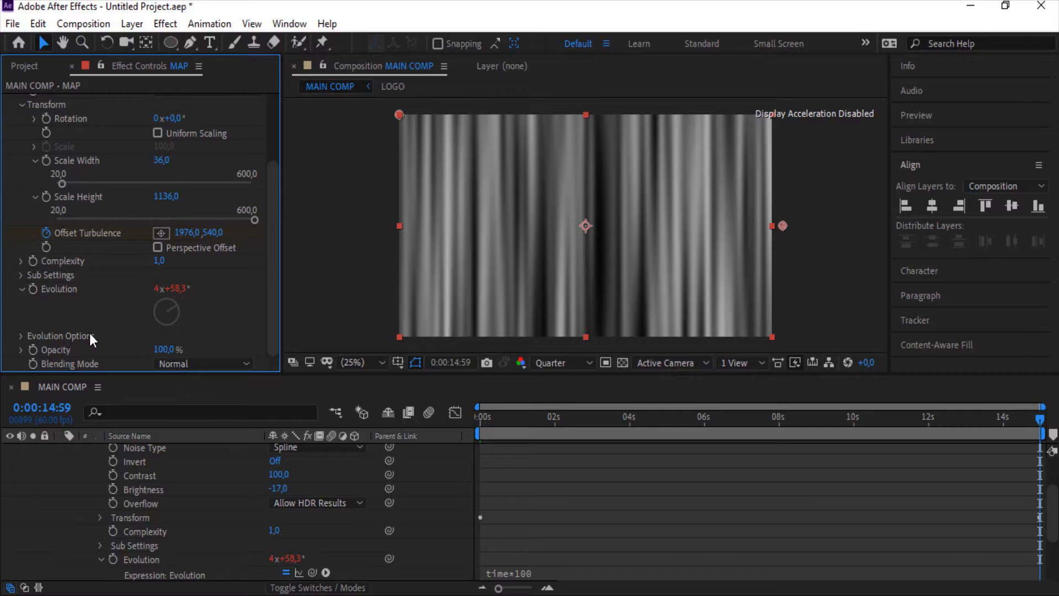
Apply the Tint effect to MAP and set its Map White To color to F9AE71
key("ctrl+space")
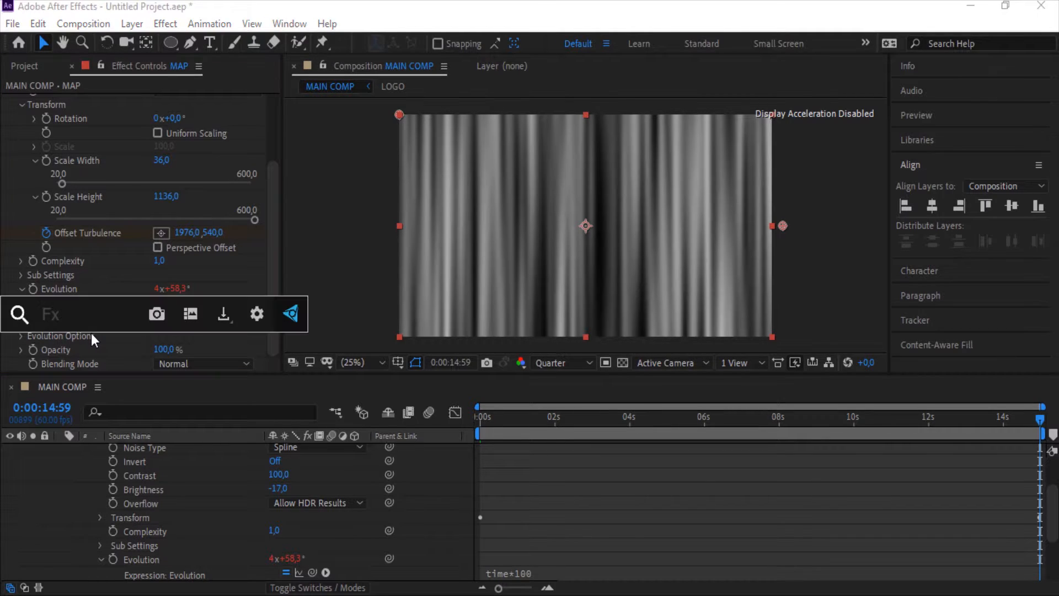
type("ti")
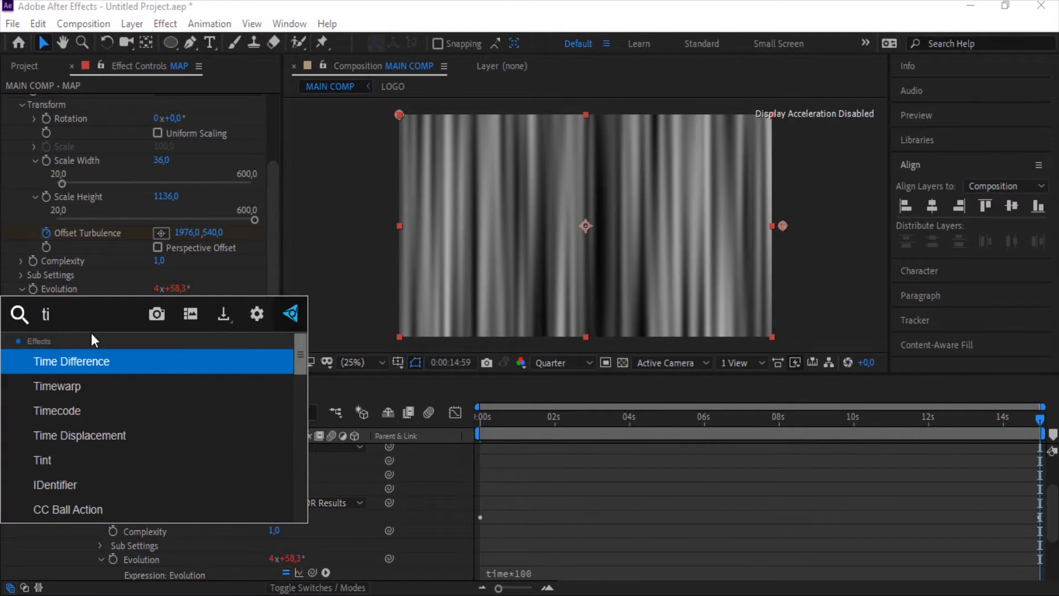
type("n")
key("Return")
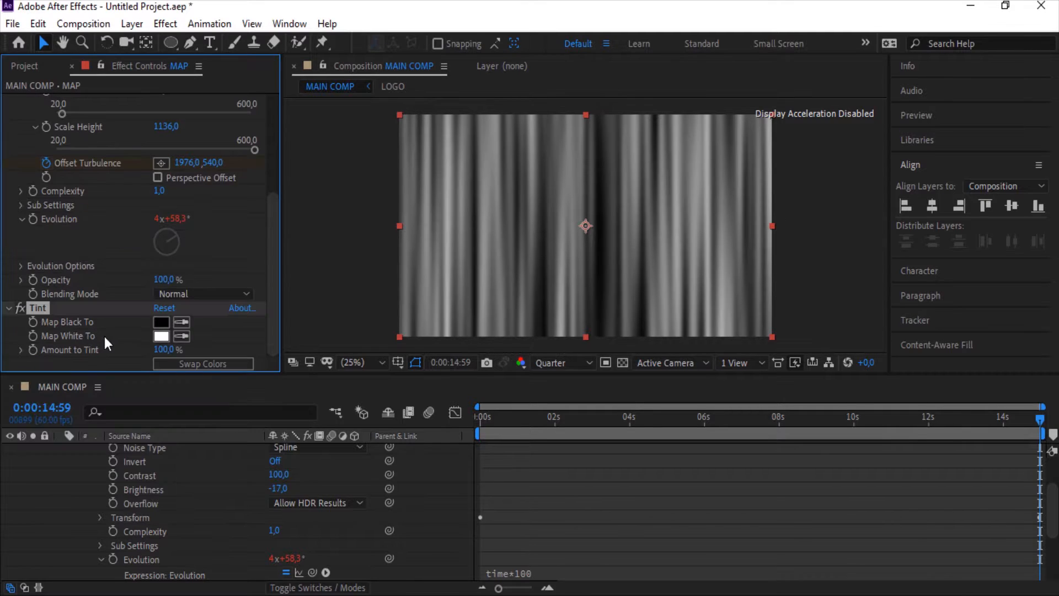
left_click(159, 335)
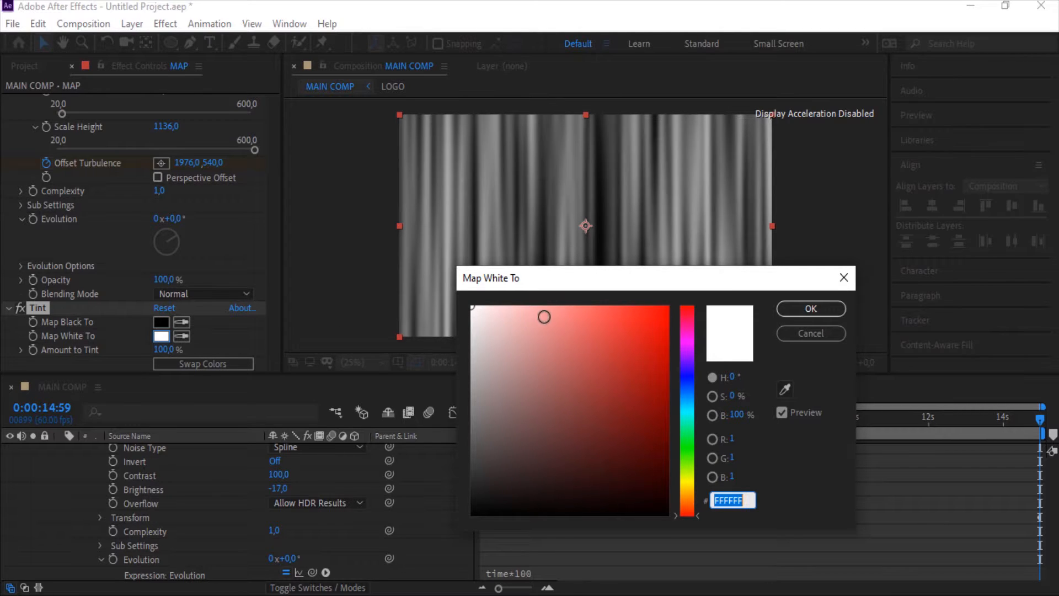
mouse_move(562, 314)
left_mouse_down()
mouse_move(602, 303)
mouse_move(580, 310)
left_mouse_up()
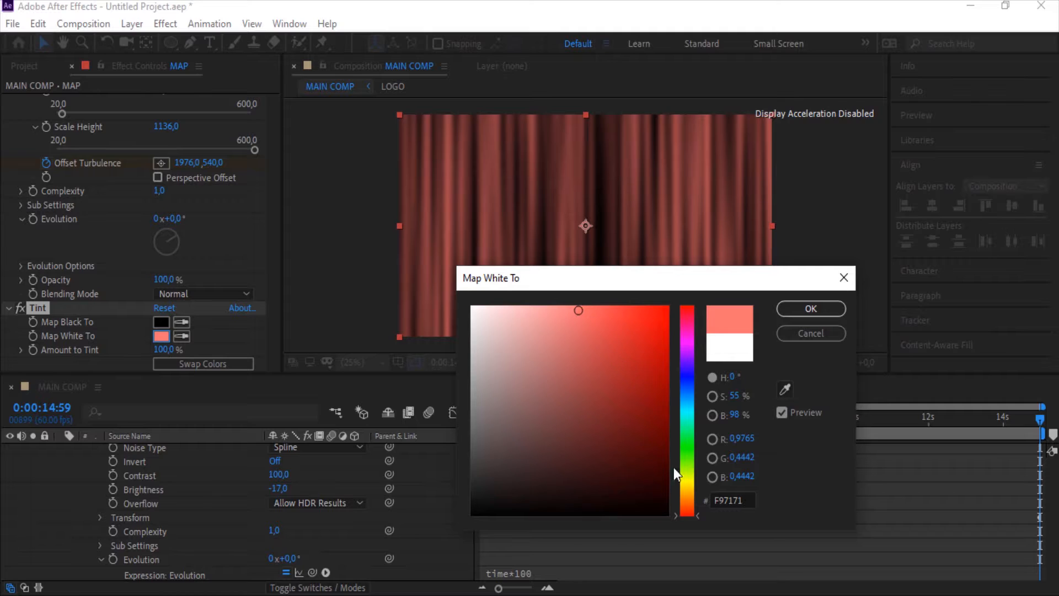
mouse_move(691, 481)
left_mouse_down()
mouse_move(677, 508)
mouse_move(683, 491)
mouse_move(691, 502)
mouse_move(687, 484)
mouse_move(699, 500)
left_mouse_up()
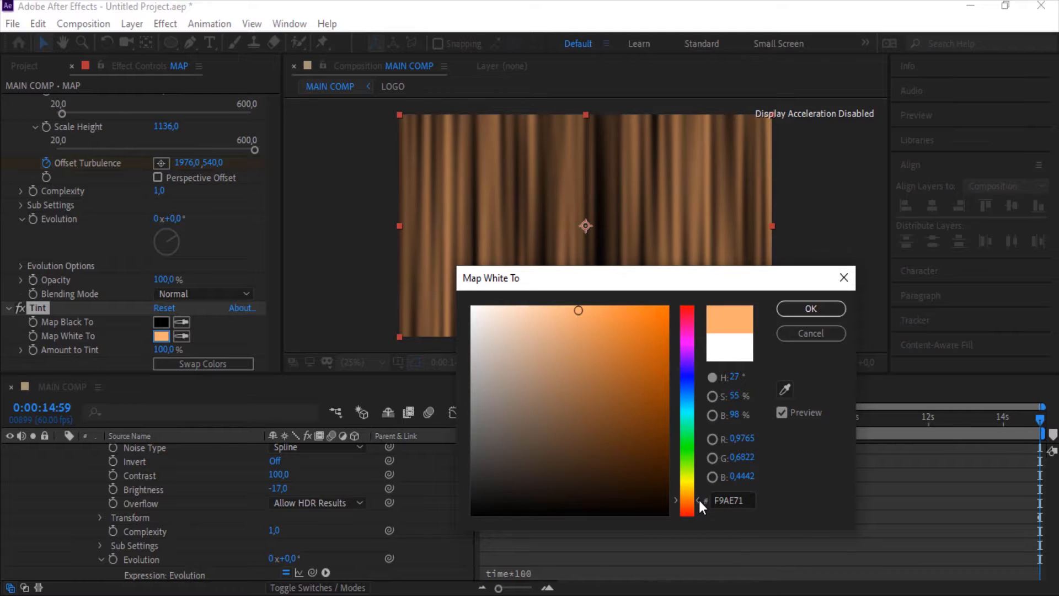
left_click(823, 309)
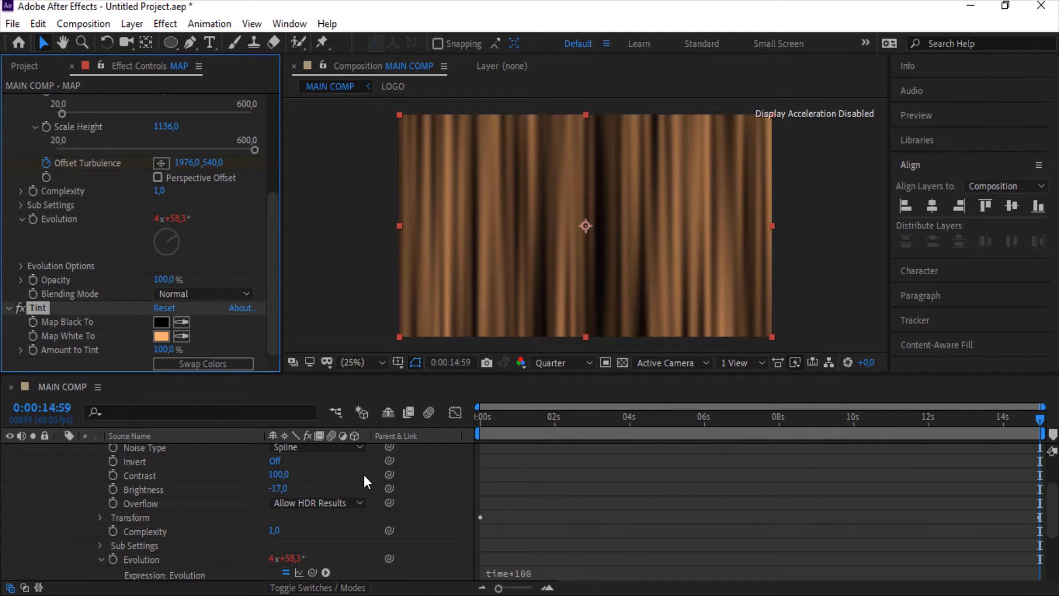
Pre-compose the MAP layer into a new composition named MAP, moving all attributes into it
scroll(364, 482, "up", 2)
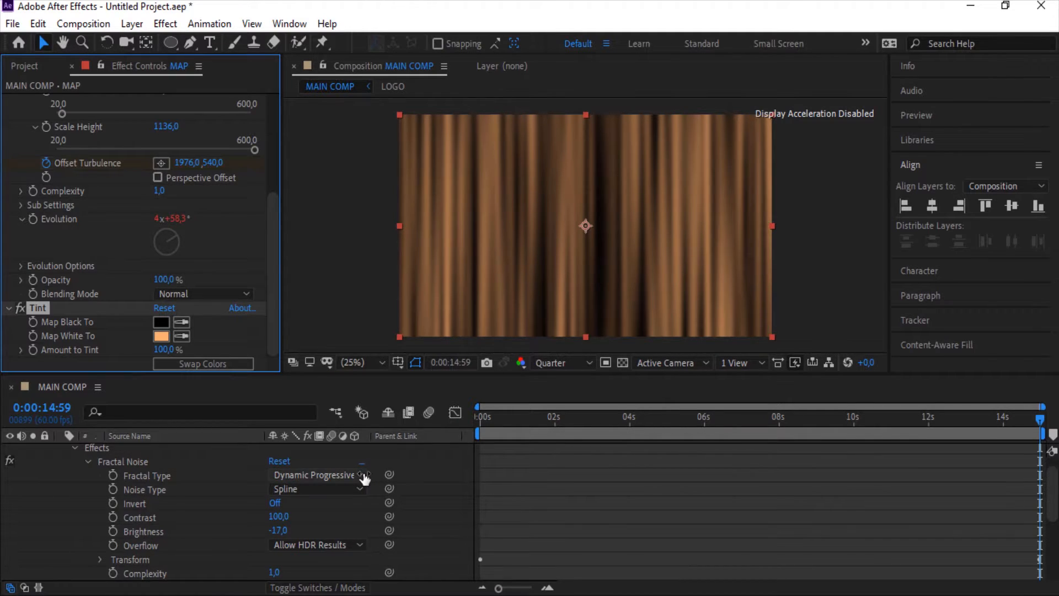
scroll(364, 477, "up", 1)
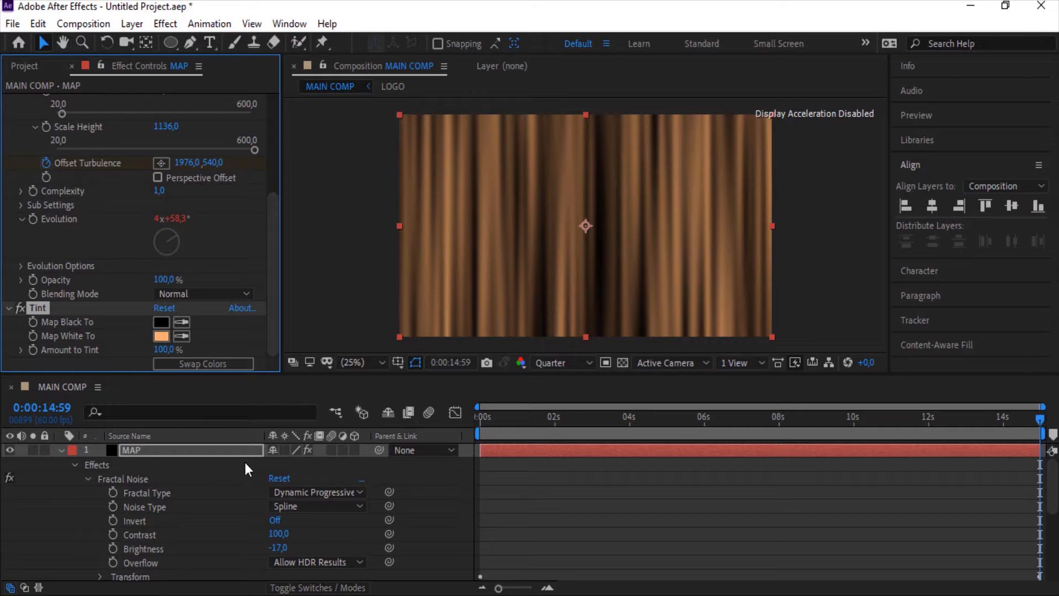
left_click(220, 452)
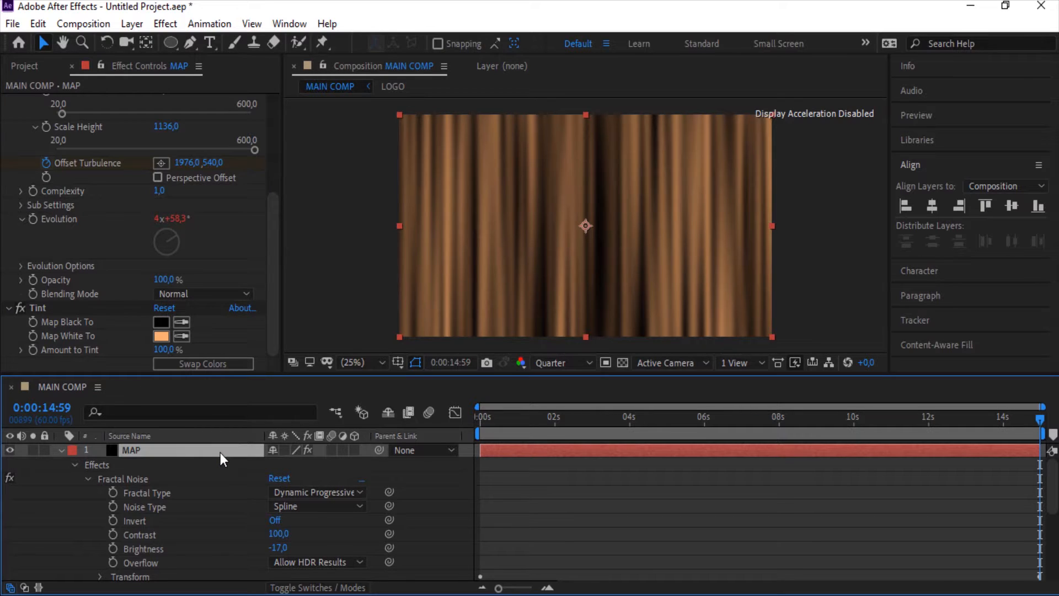
right_click(220, 452)
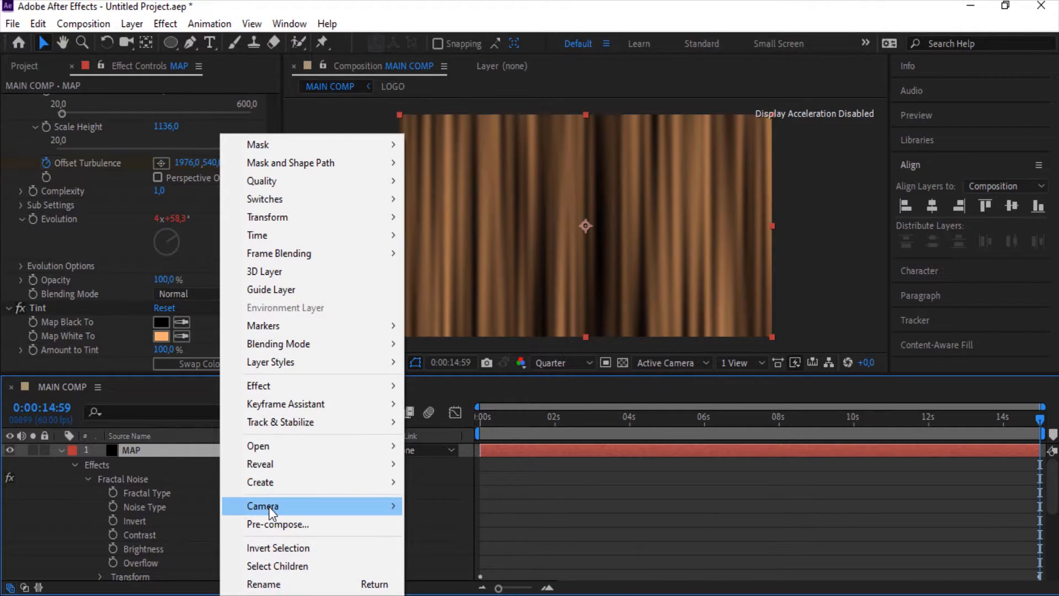
left_click(304, 523)
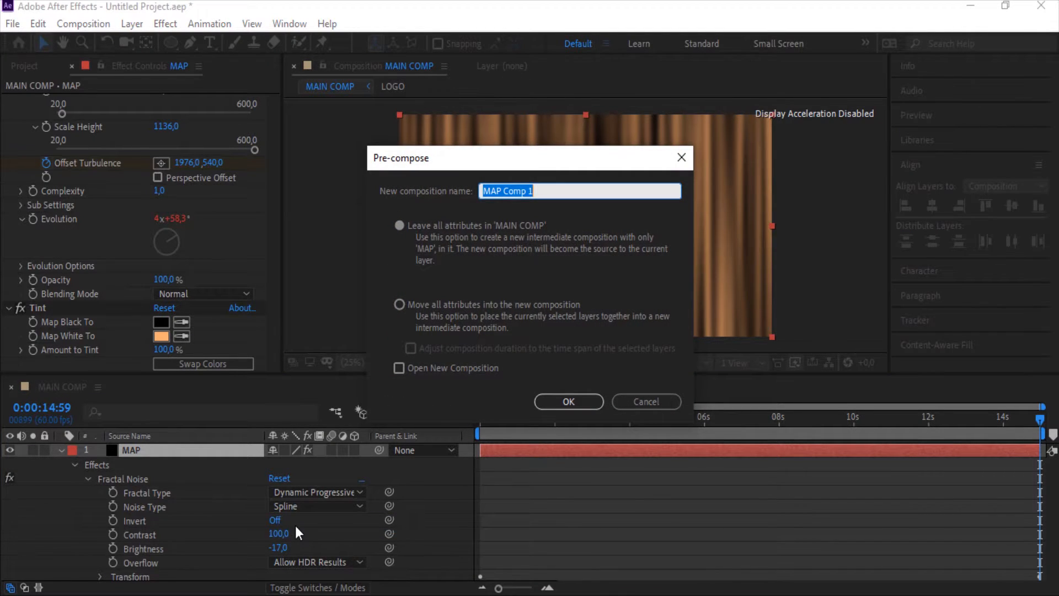
type("MA")
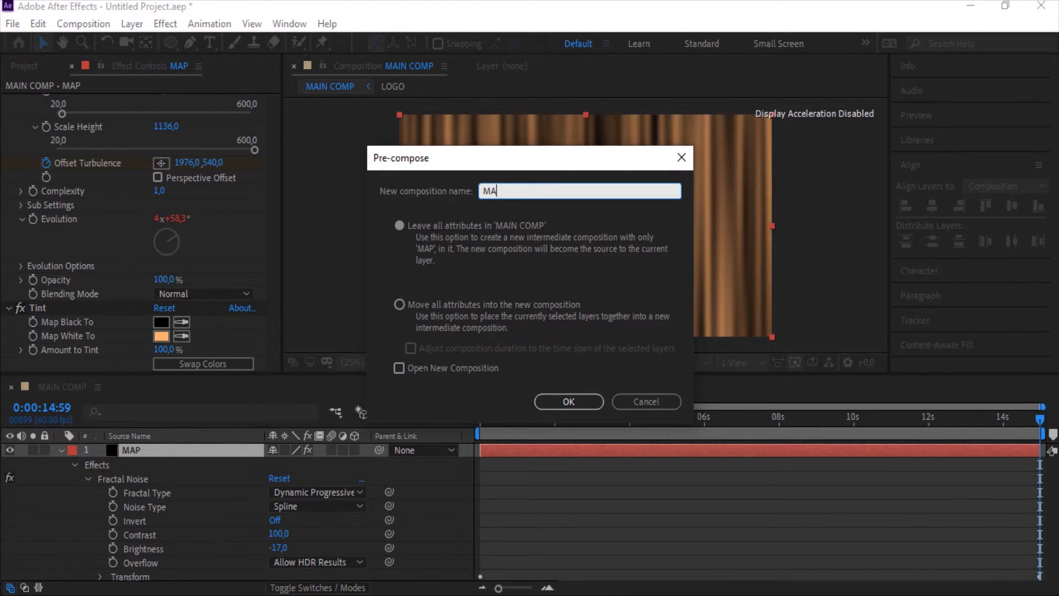
type("P")
left_click(498, 303)
left_click(563, 400)
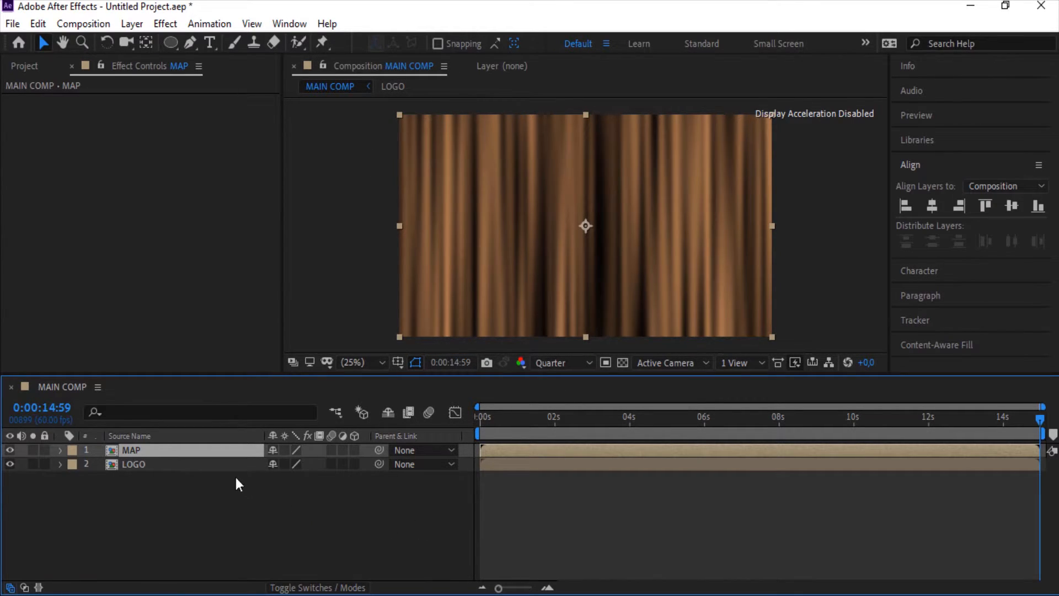
Move MAP below LOGO and set its track matte to Alpha so LOGO masks it
left_click_drag(194, 449, 213, 494)
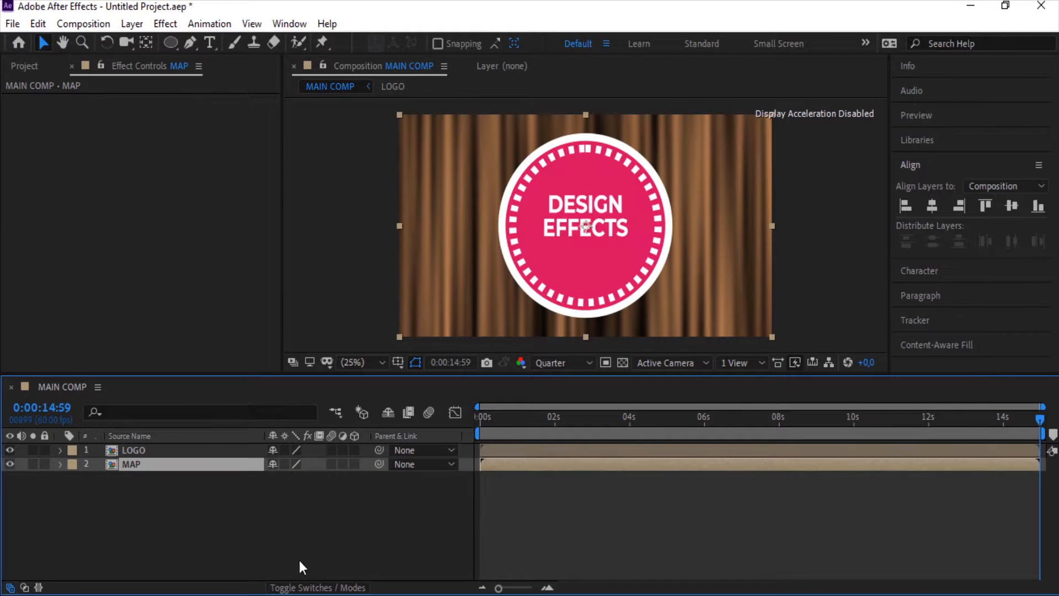
left_click(320, 576)
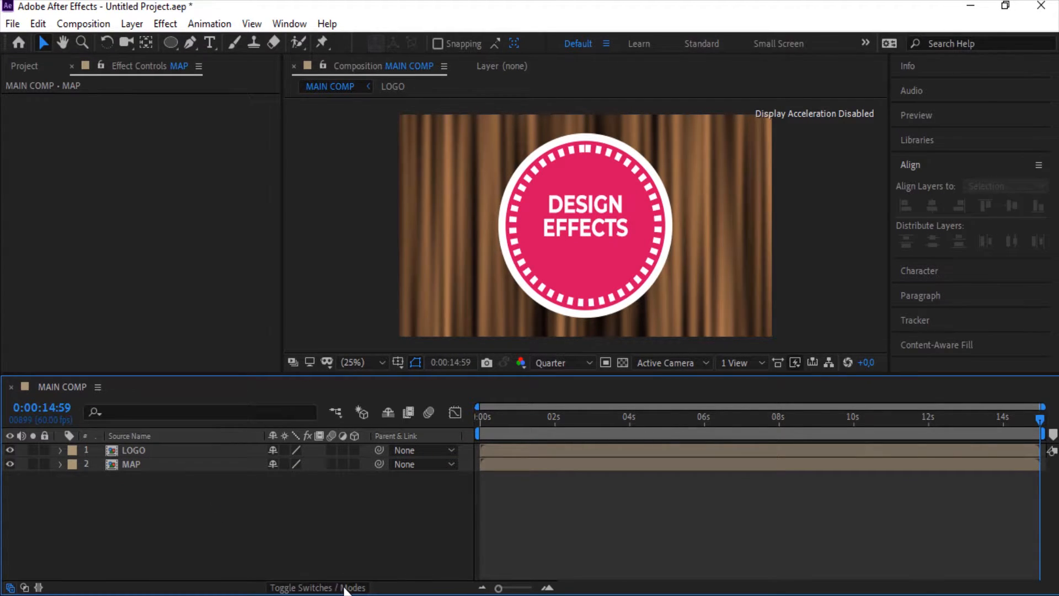
left_click(346, 588)
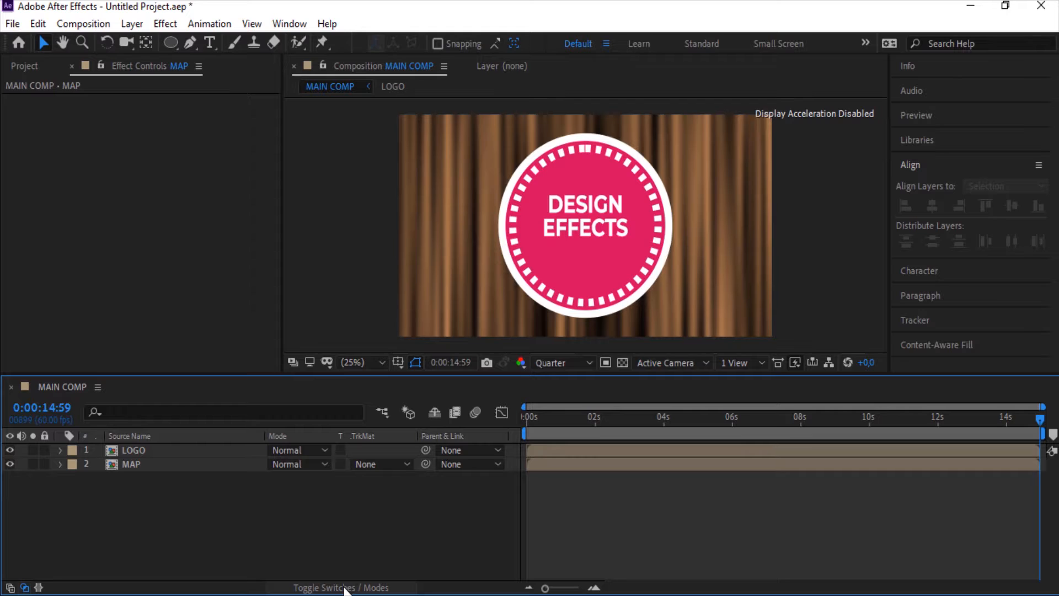
left_click(378, 464)
left_click(401, 506)
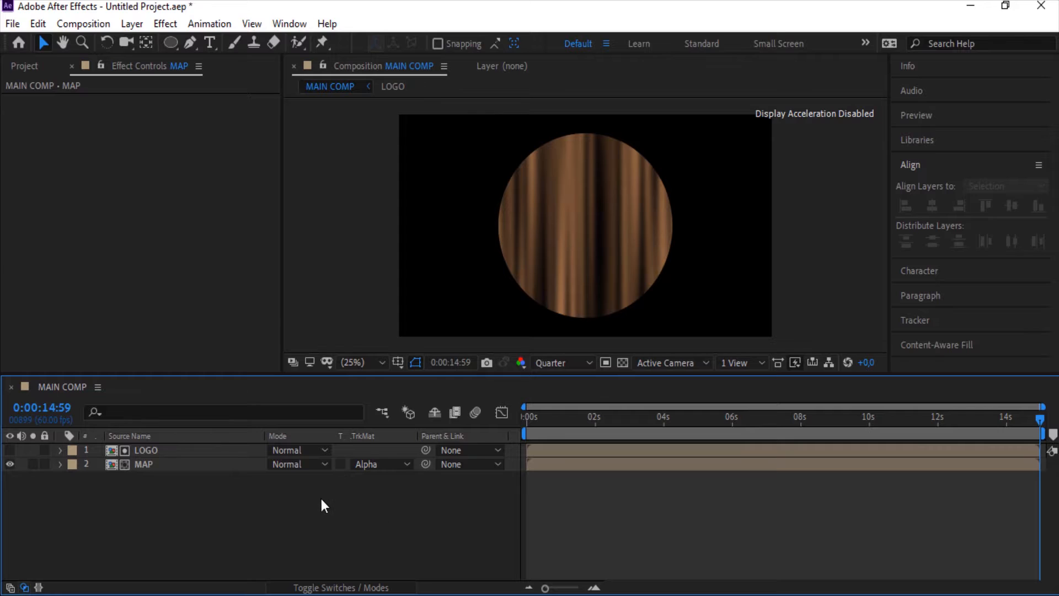
Apply the CC Blobbylize effect to the MAP layer
left_click(236, 468)
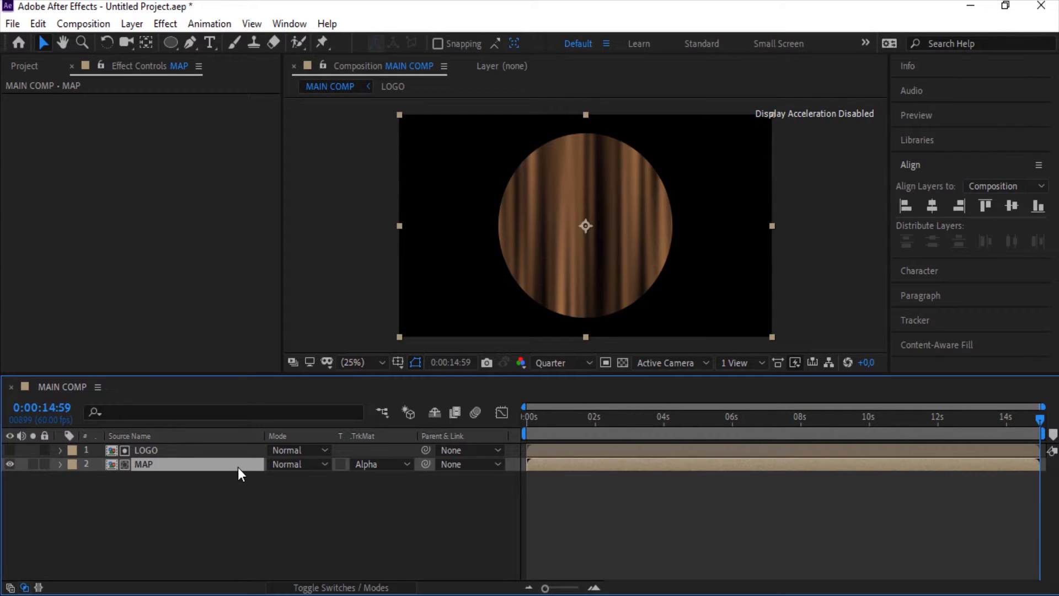
key("ctrl+space")
type("f")
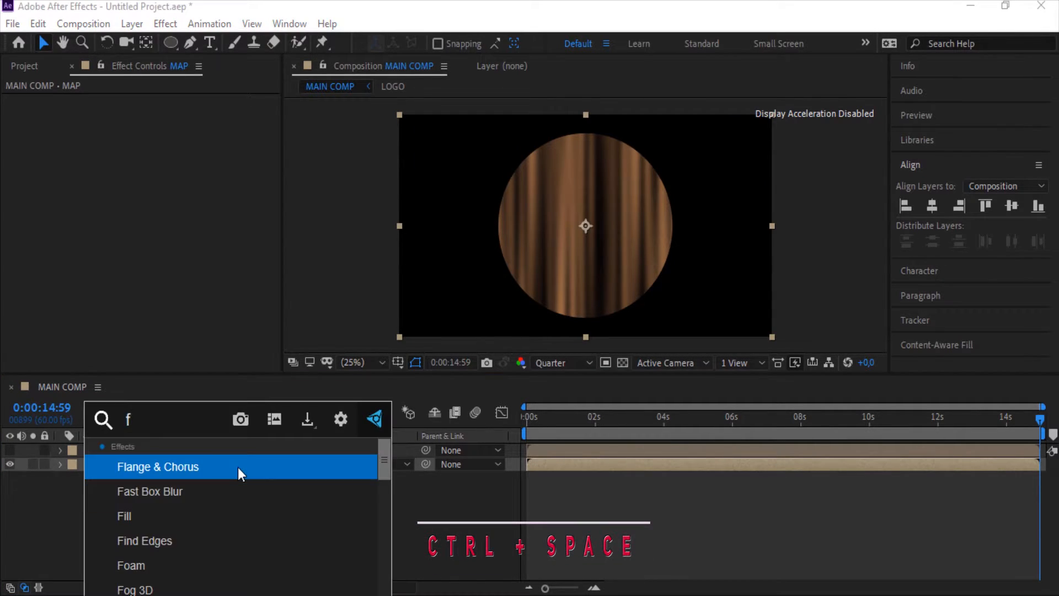
key("BackSpace")
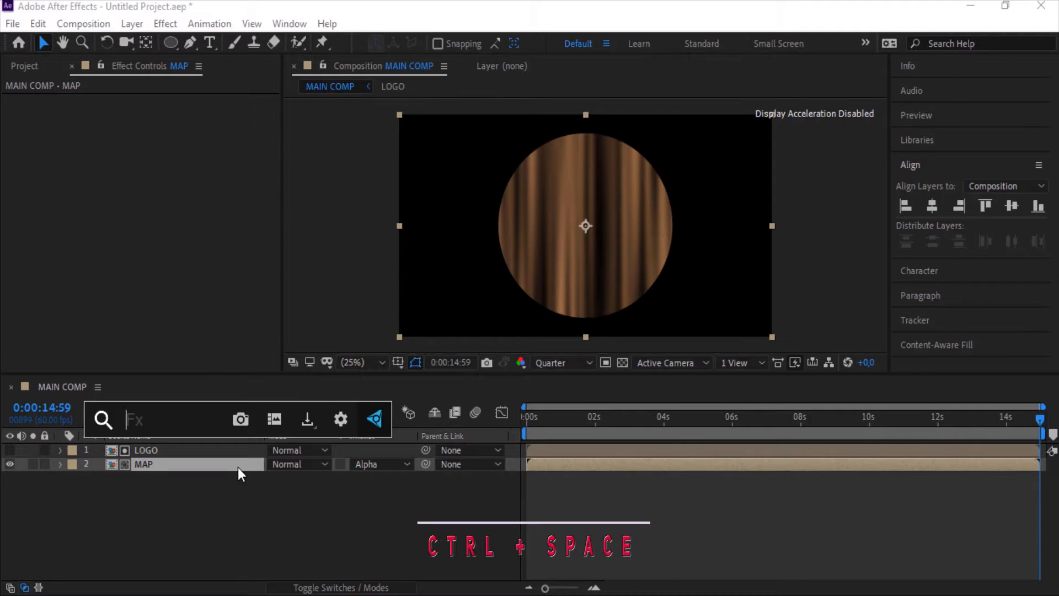
type("cc b")
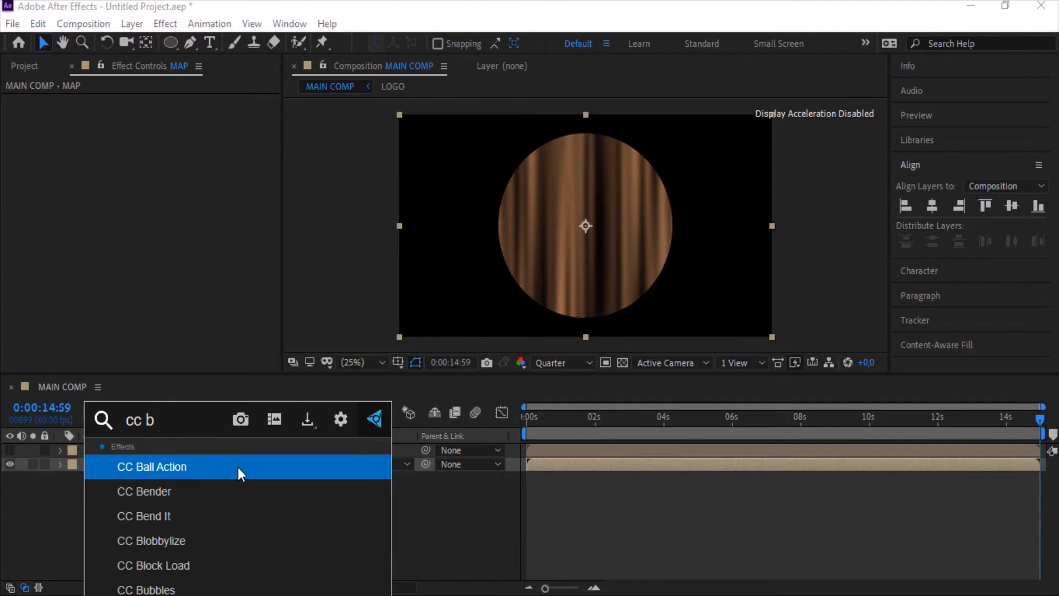
type("l")
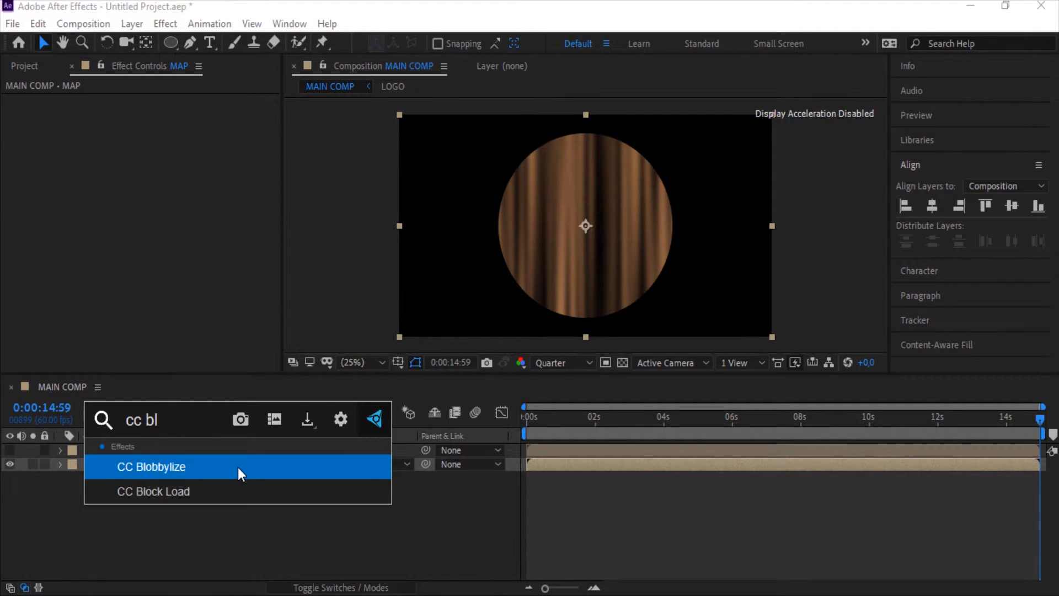
key("Return")
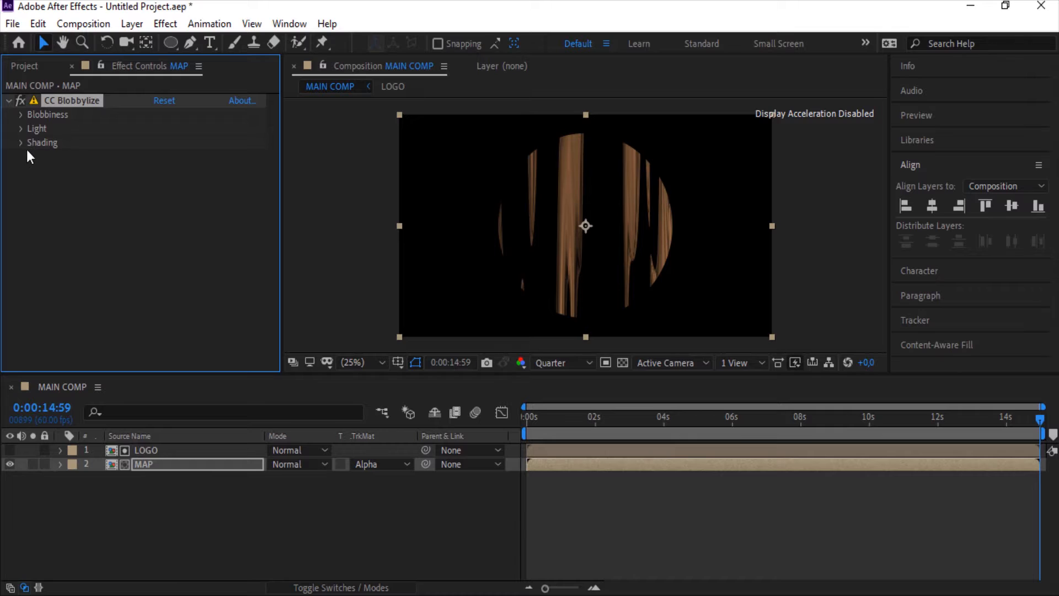
Set CC Blobbylize's Blob Layer to LOGO and its Softness to 6.2
left_click(21, 115)
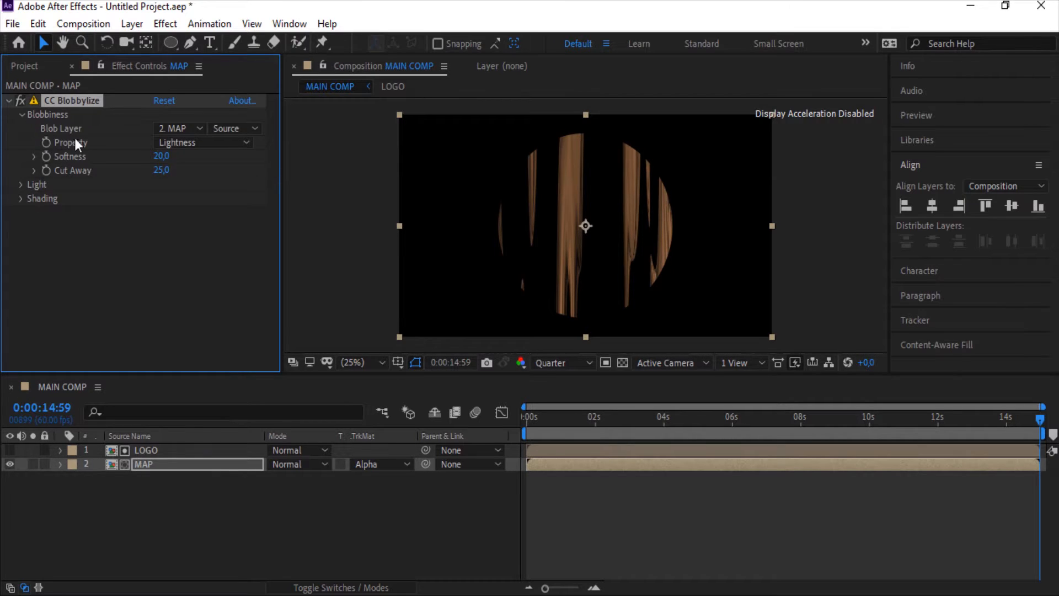
left_click(173, 129)
left_click(199, 170)
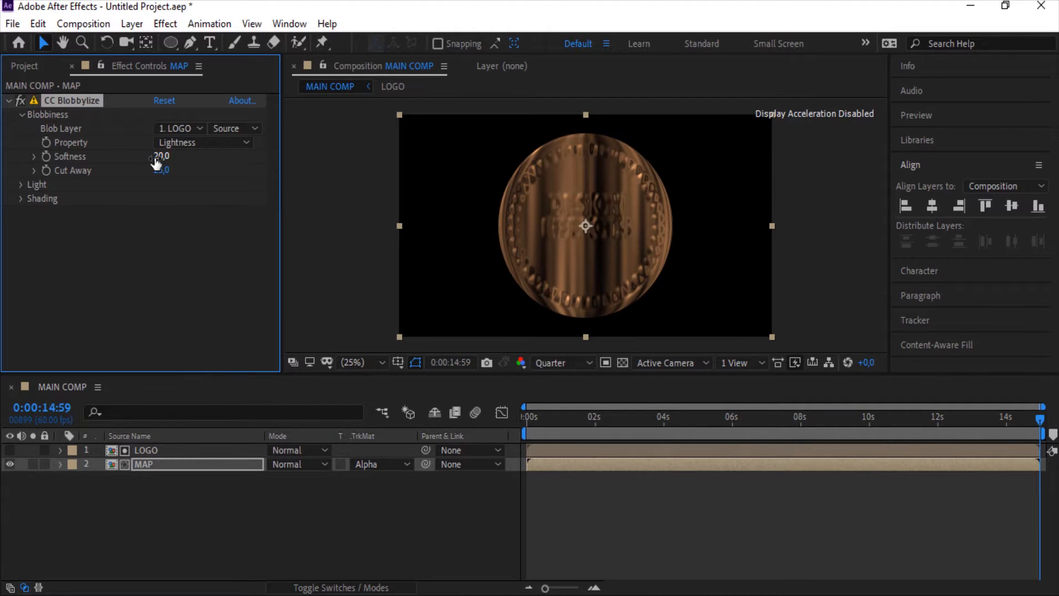
left_click_drag(156, 162, 62, 173)
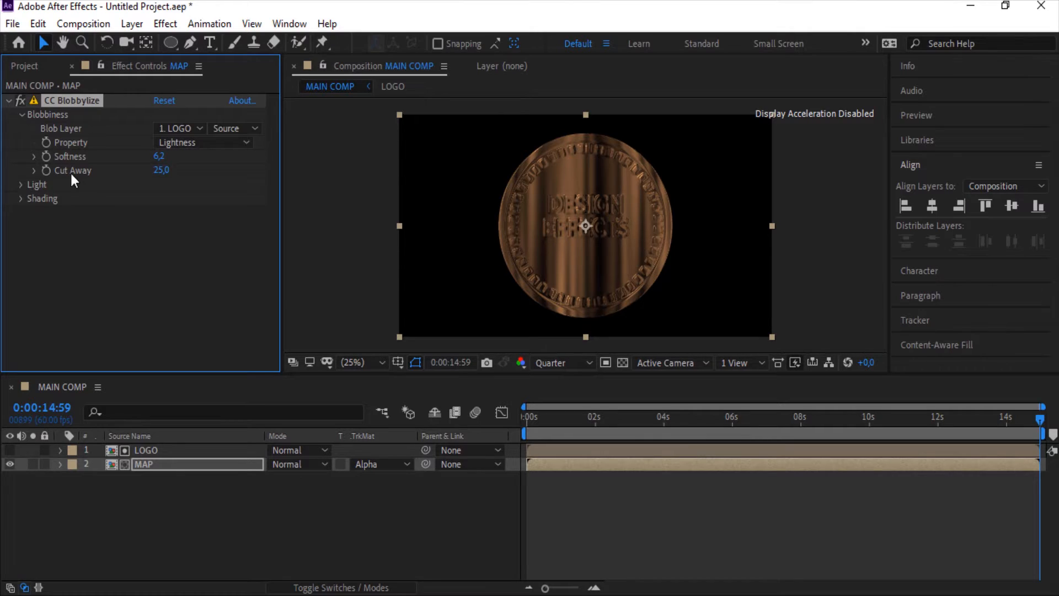
Set CC Blobbylize's Cut Away to 56
left_click(161, 171)
type("60")
key("Return")
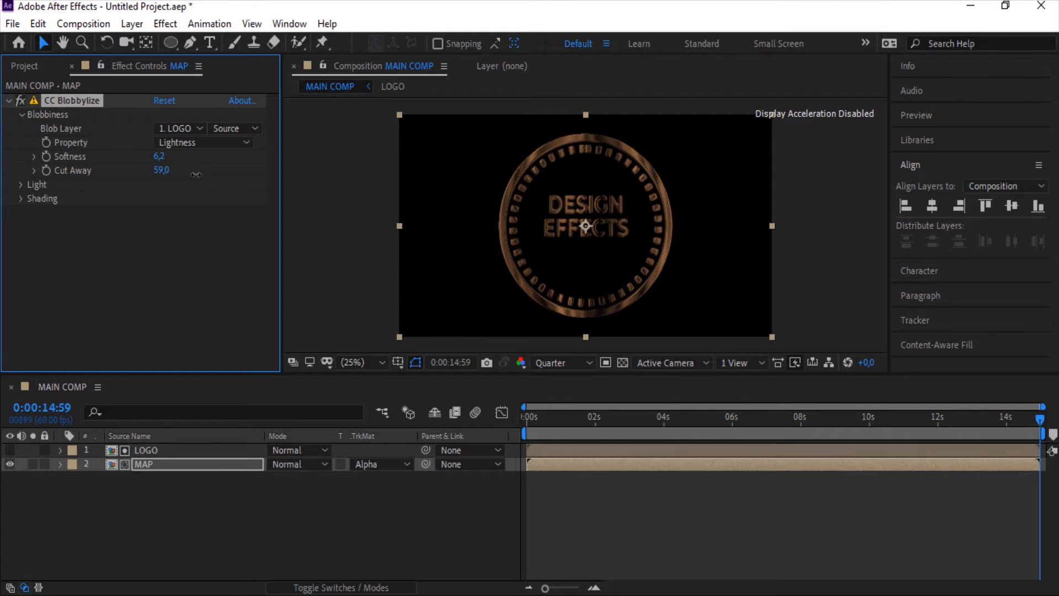
left_click_drag(195, 174, 194, 175)
In CC Blobbylize Shading, set Ambient to 0 and Diffuse to 100
left_click(22, 200)
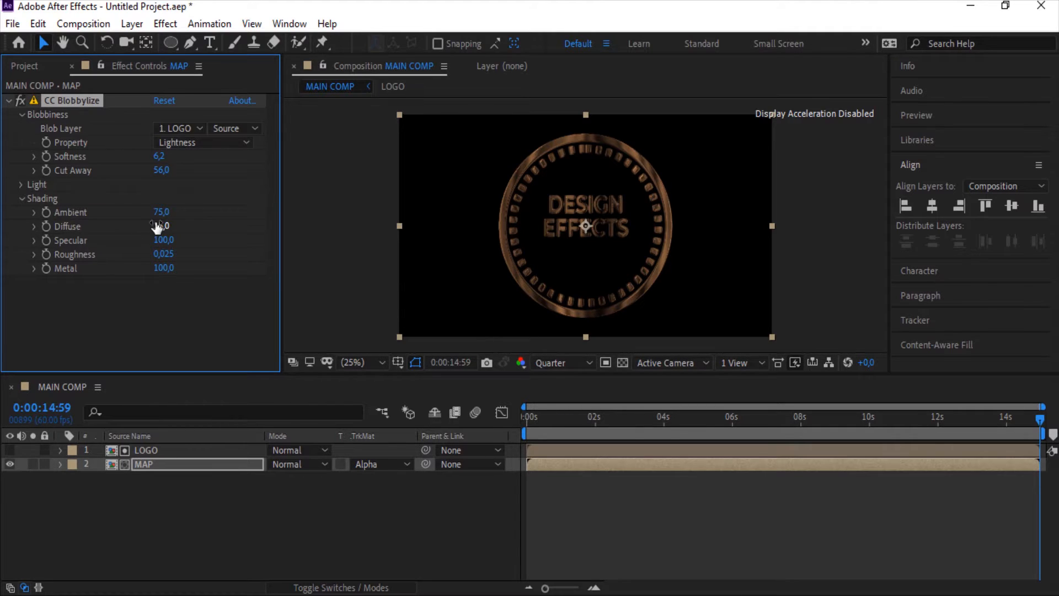
left_click_drag(156, 217, 37, 246)
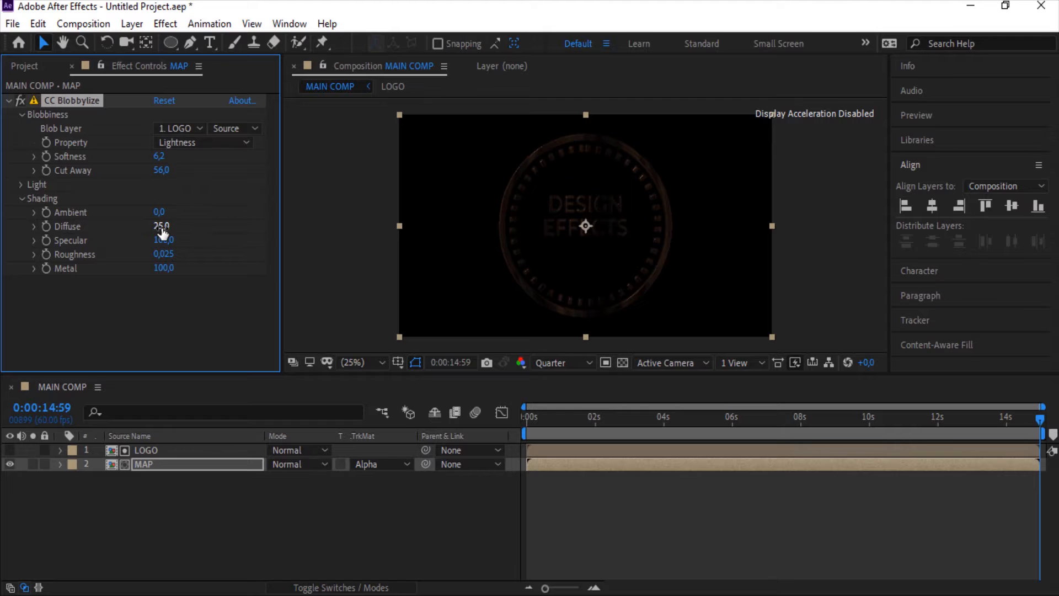
left_click_drag(162, 232, 596, 207)
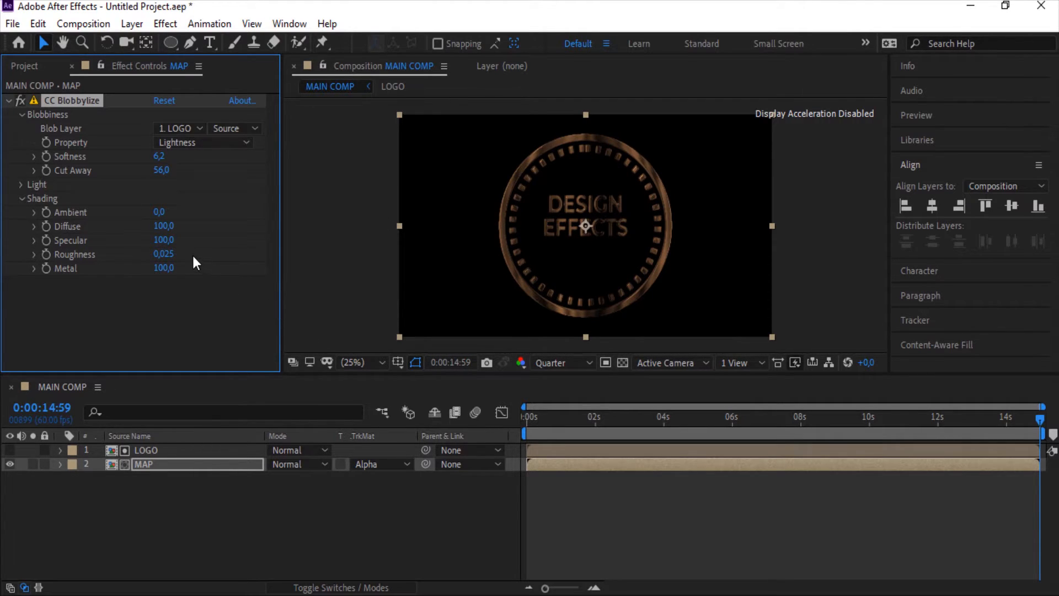
Set CC Blobbylize Shading Roughness to 0.5 and Specular to 100
left_click_drag(165, 240, 99, 283)
left_click_drag(162, 259, 338, 262)
left_click_drag(166, 262, 576, 258)
left_click(159, 240)
type("22")
key("Return")
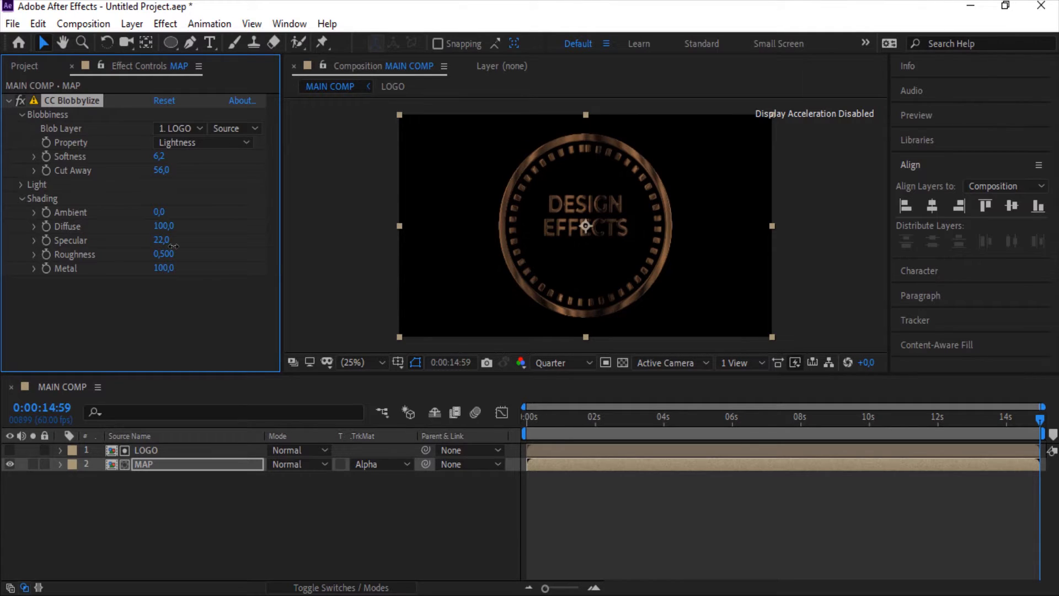
left_click_drag(173, 245, 276, 241)
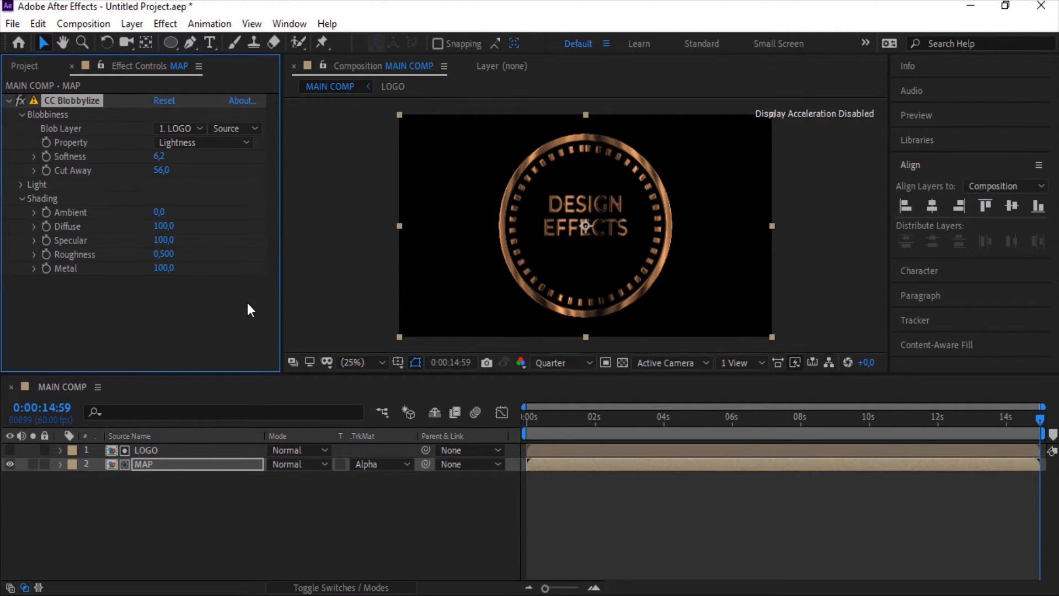
Add a new Spot Light with default settings to MAIN COMP
left_click(193, 488)
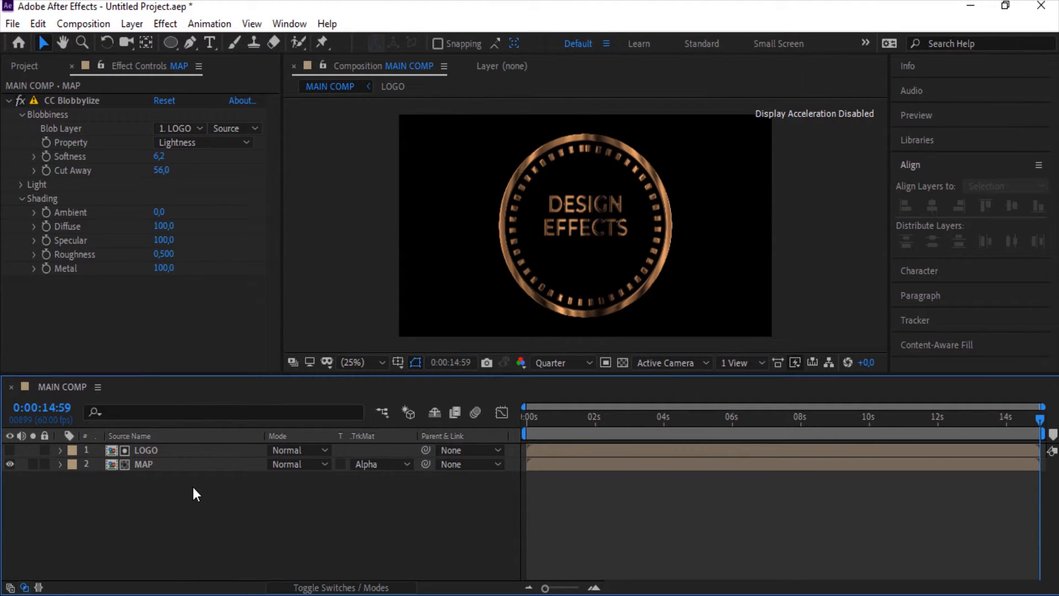
right_click(291, 496)
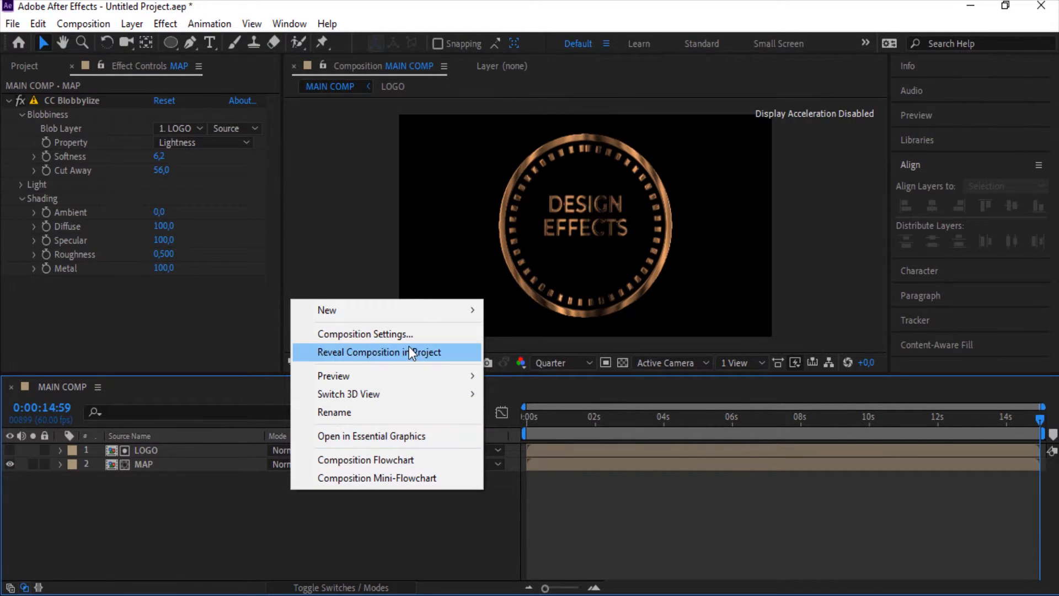
mouse_move(465, 310)
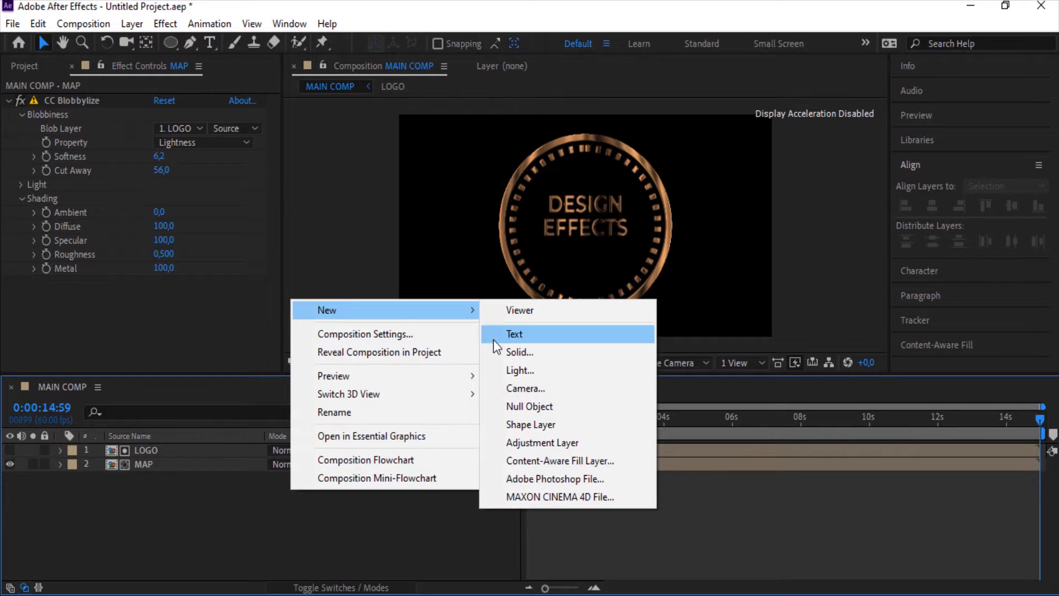
left_click(529, 373)
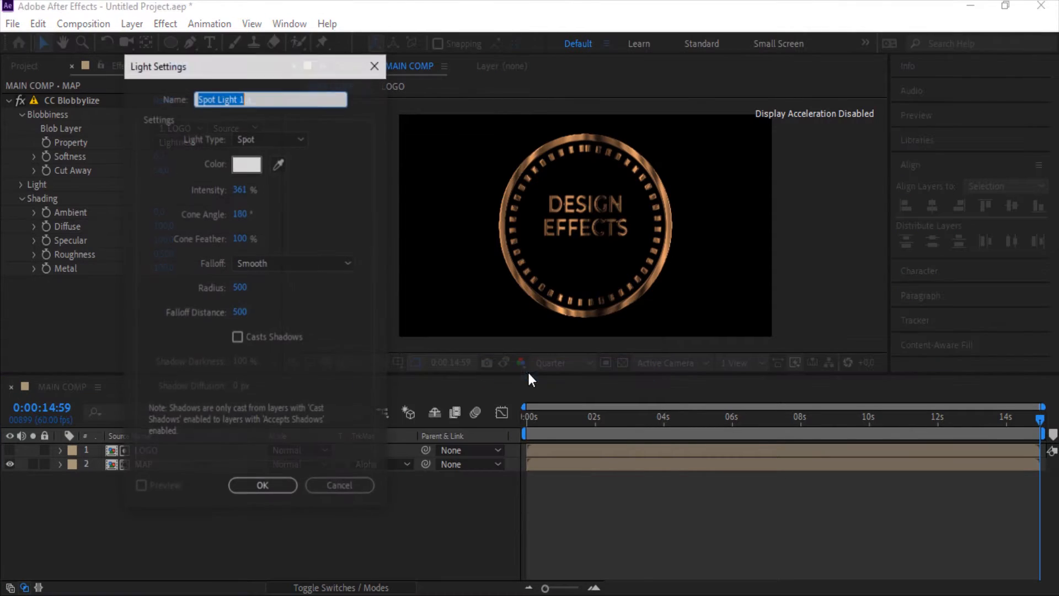
left_click(267, 492)
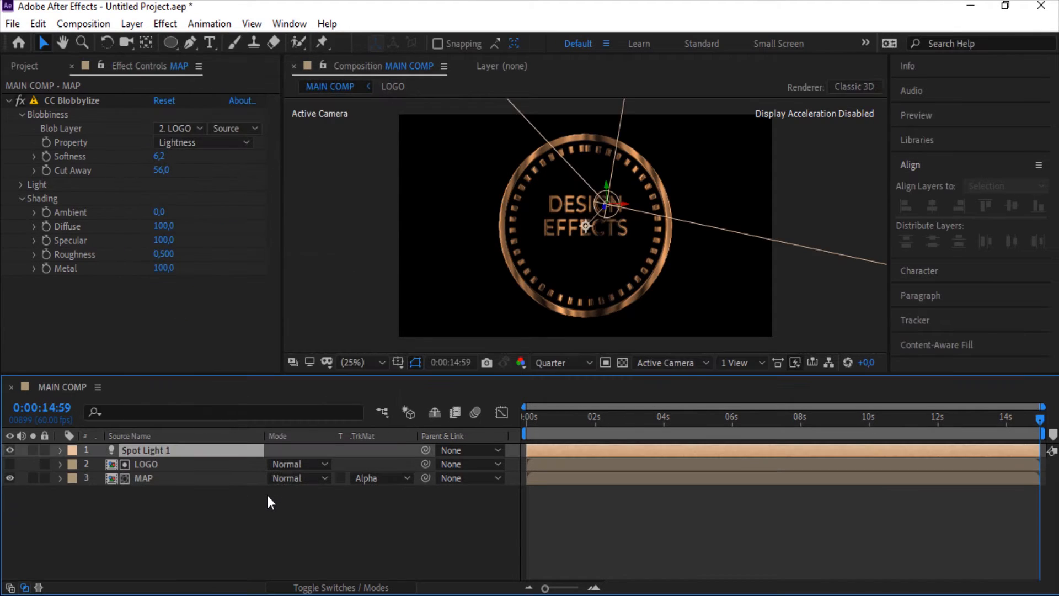
Duplicate the MAP layer, move the copy to the bottom of the stack, and remove its track matte
left_click(201, 478)
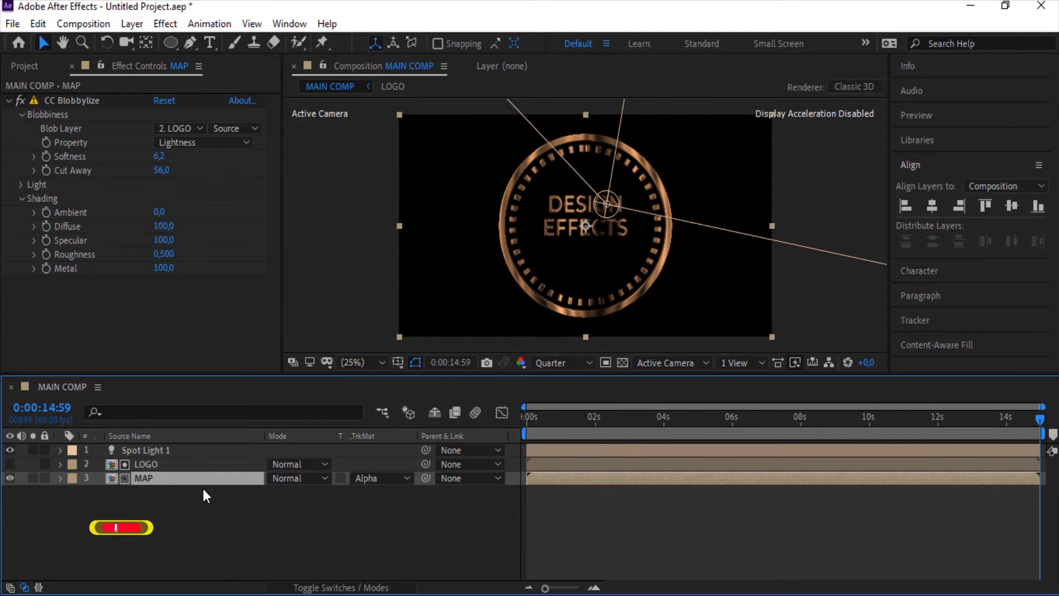
key("ctrl+d")
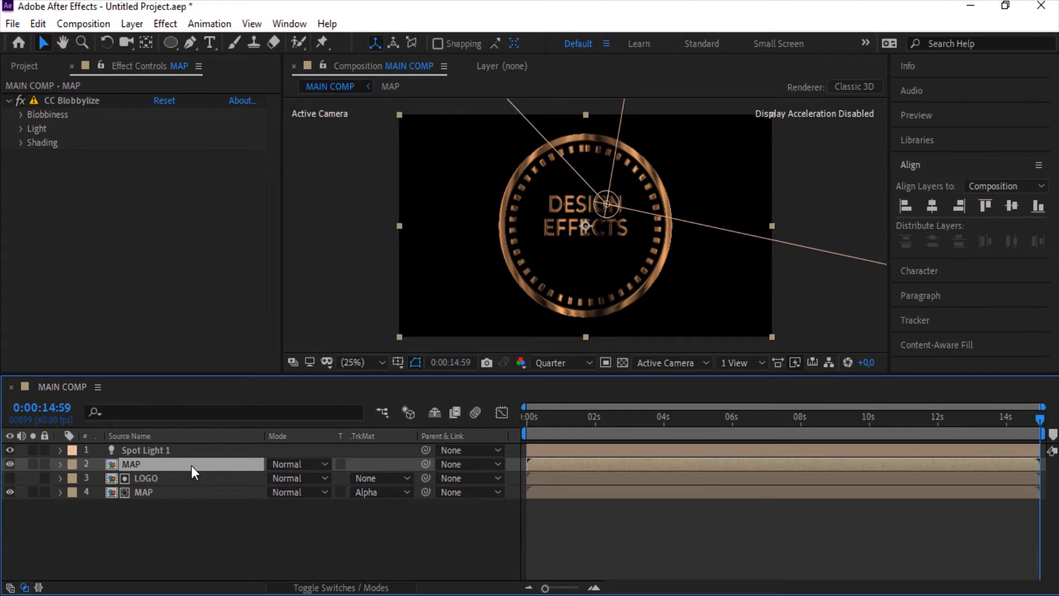
left_click_drag(191, 465, 223, 512)
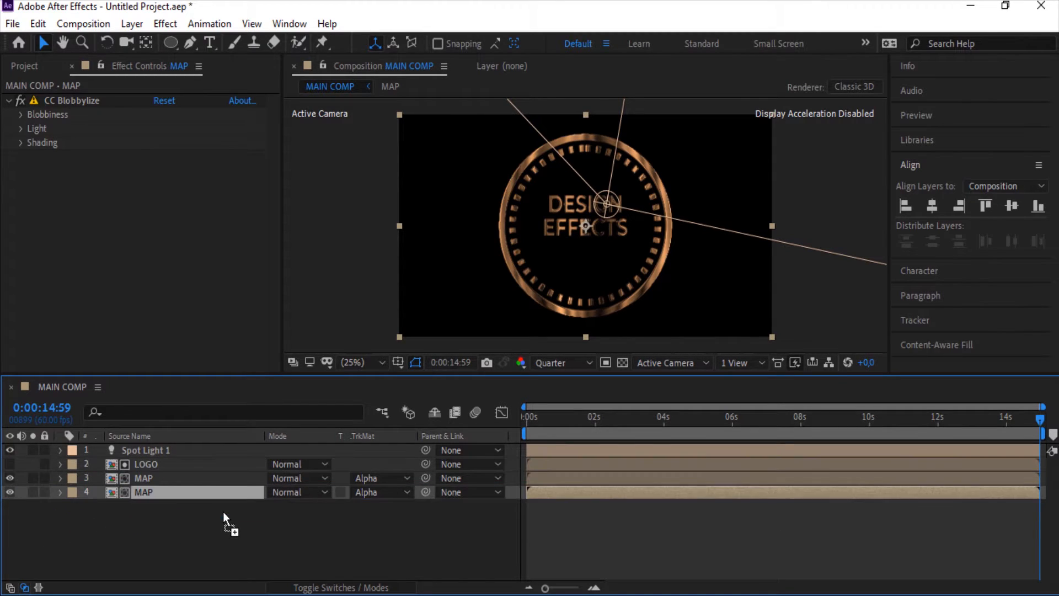
left_click(382, 494)
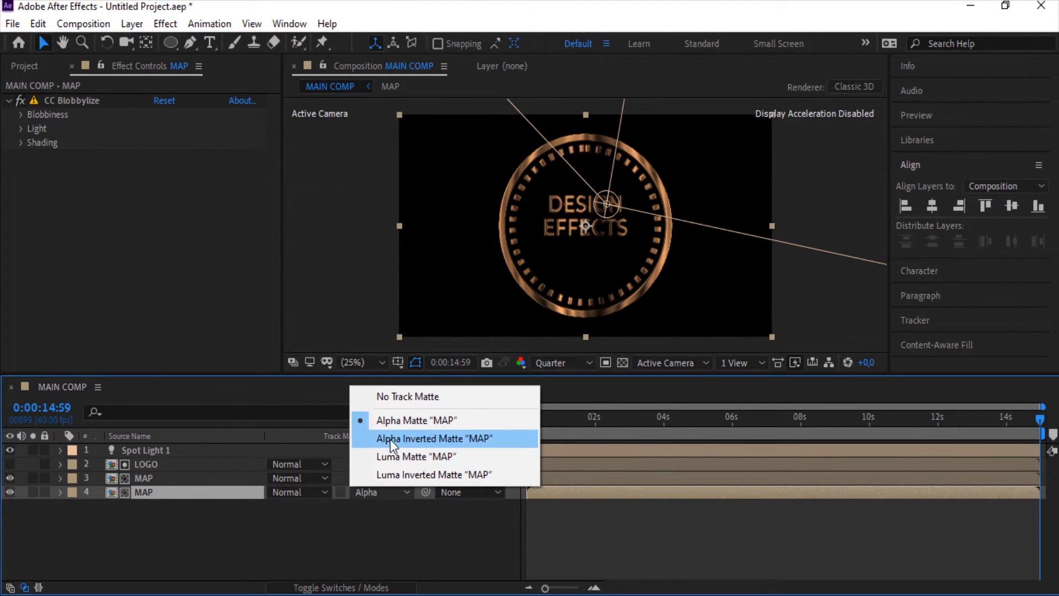
left_click(395, 401)
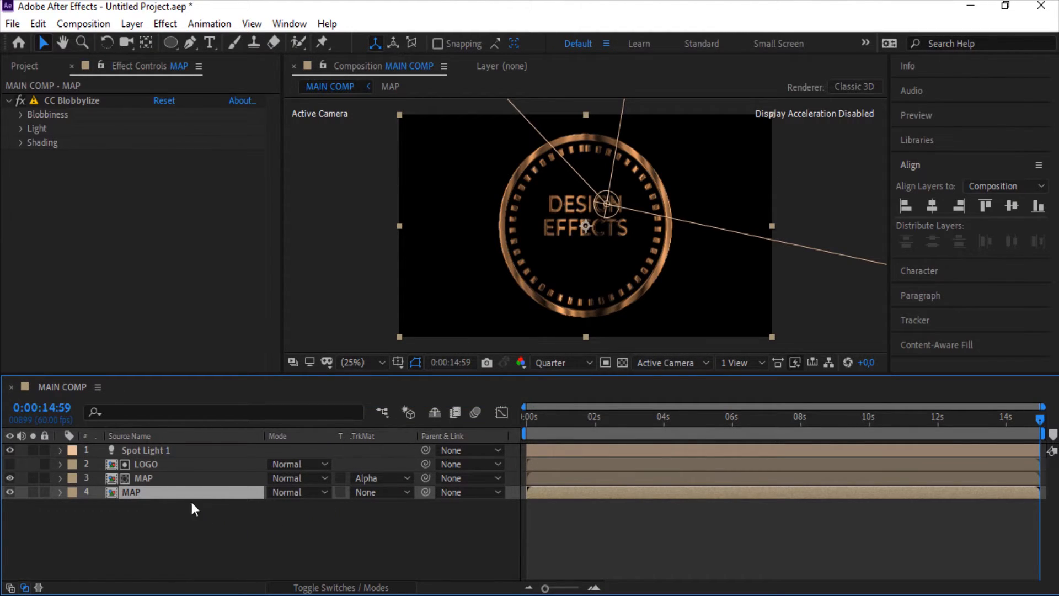
On the bottom MAP copy, set CC Blobbylize Softness to 7.6 and Cut Away to 28
left_click(21, 114)
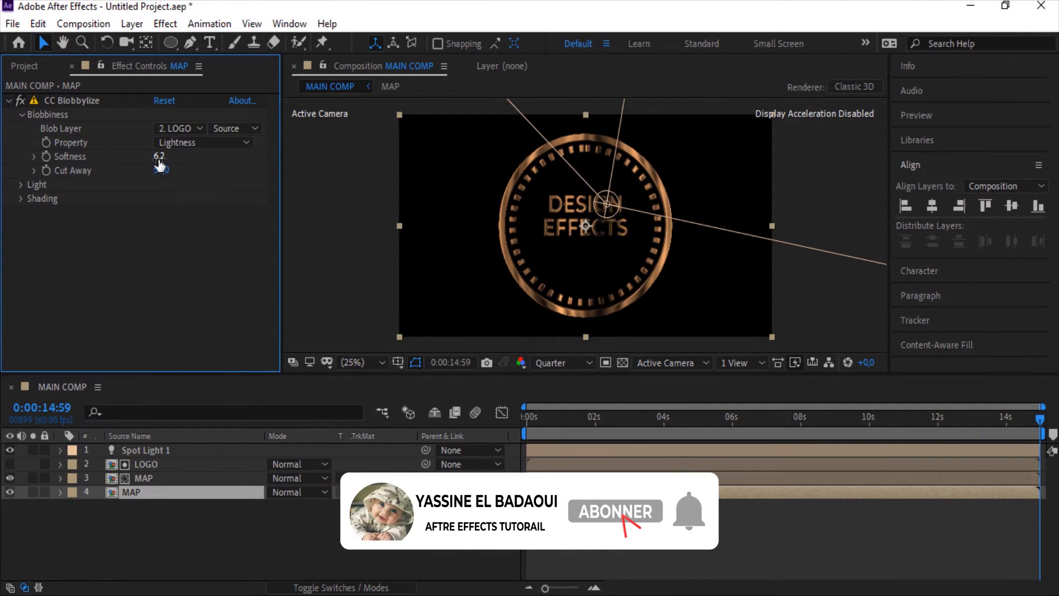
left_click_drag(158, 157, 175, 164)
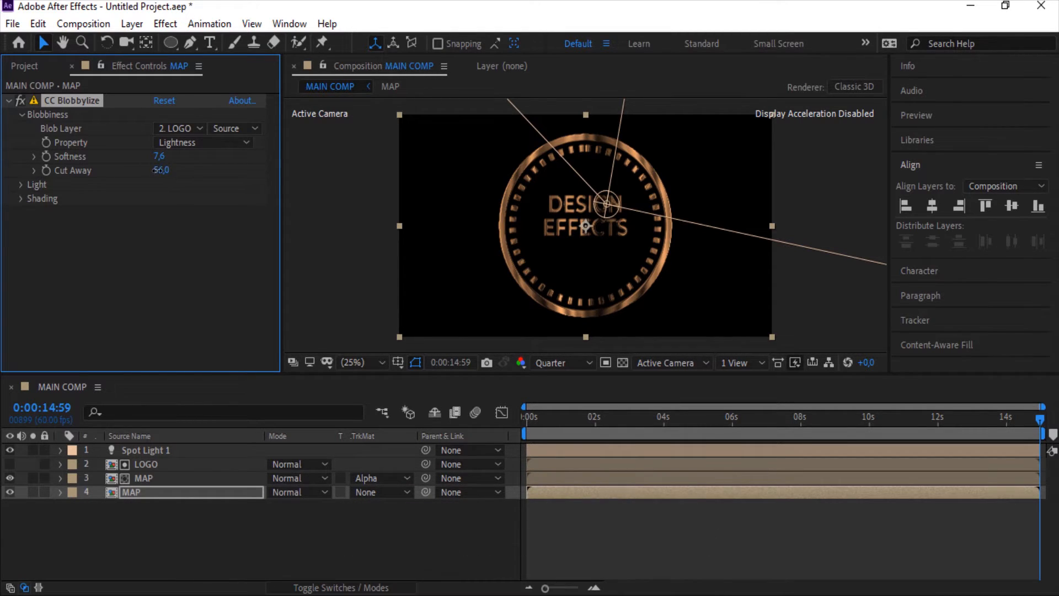
left_click_drag(160, 170, 143, 175)
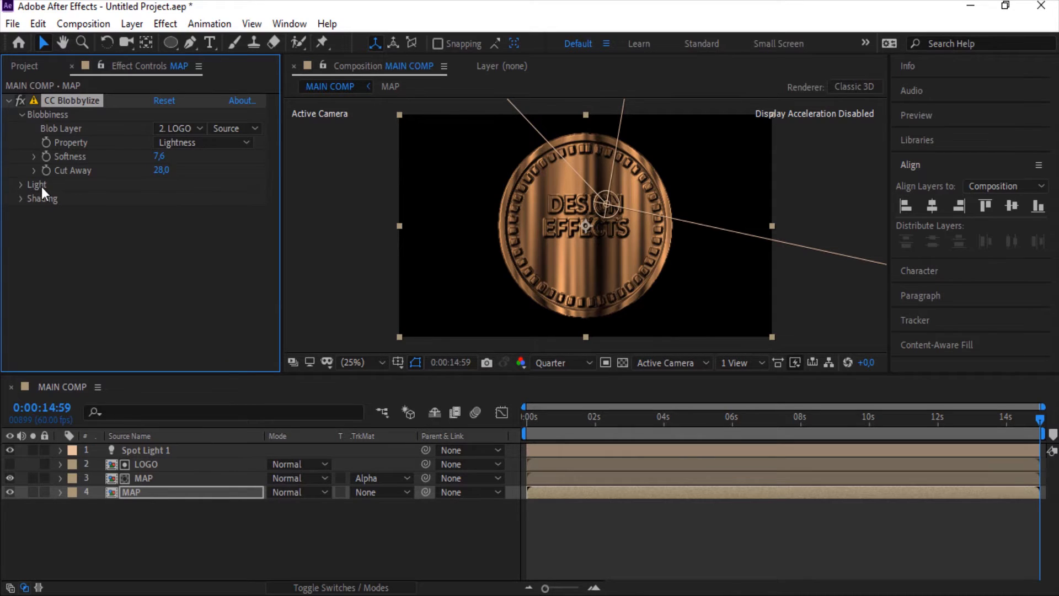
Switch the bottom MAP copy's CC Blobbylize lighting to AE Lights and set Shading Diffuse to 0
left_click(21, 185)
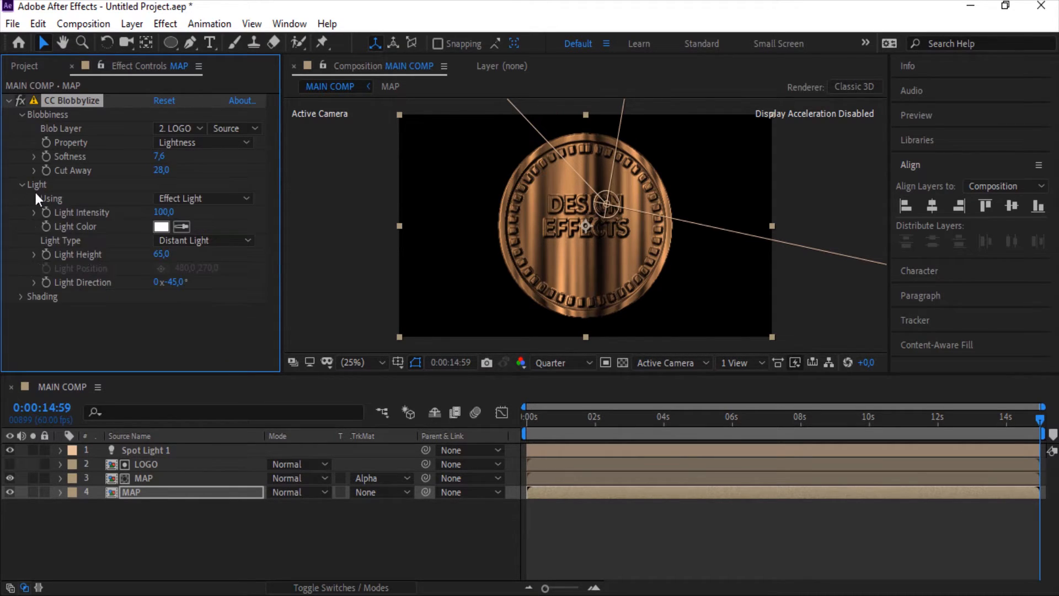
left_click(184, 203)
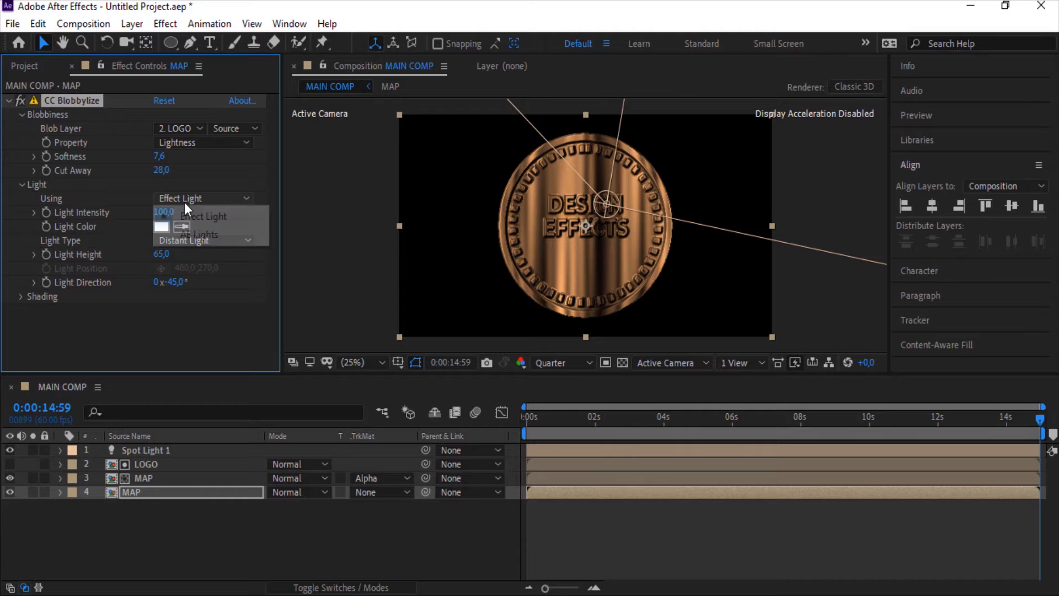
left_click(207, 235)
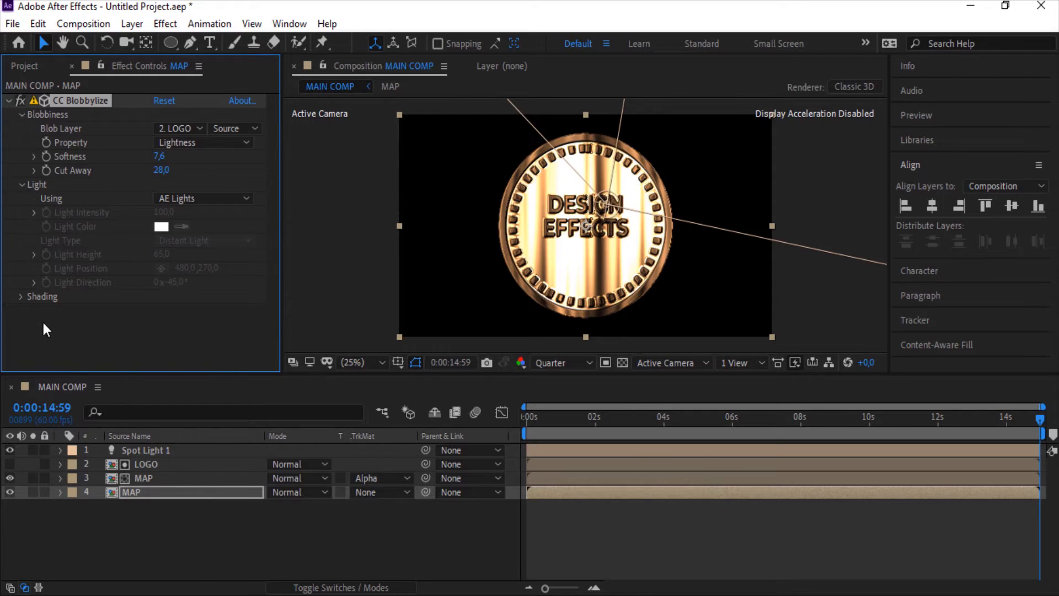
left_click(22, 299)
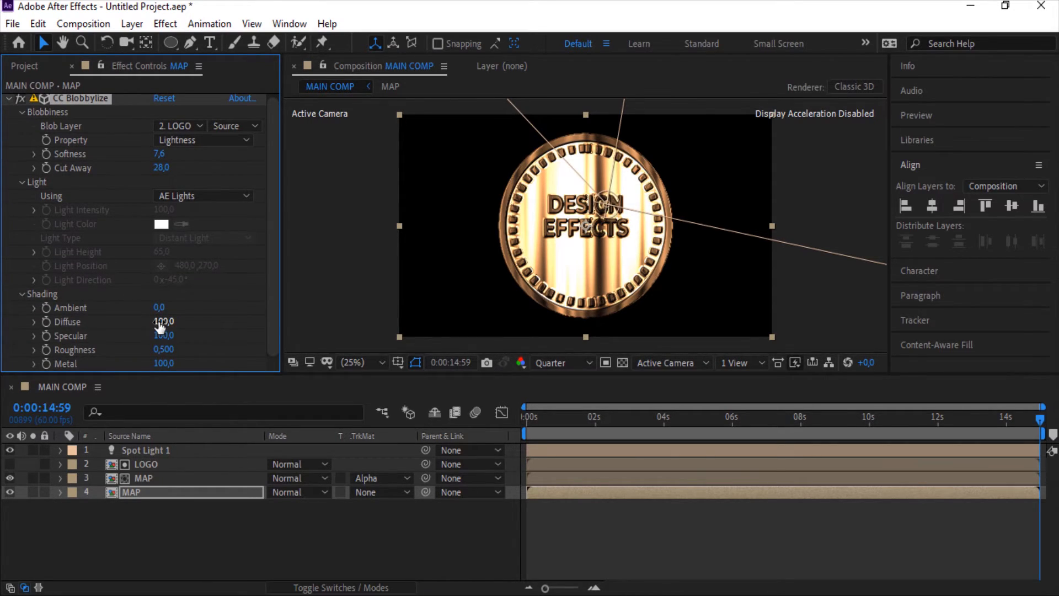
left_click_drag(159, 326, 147, 454)
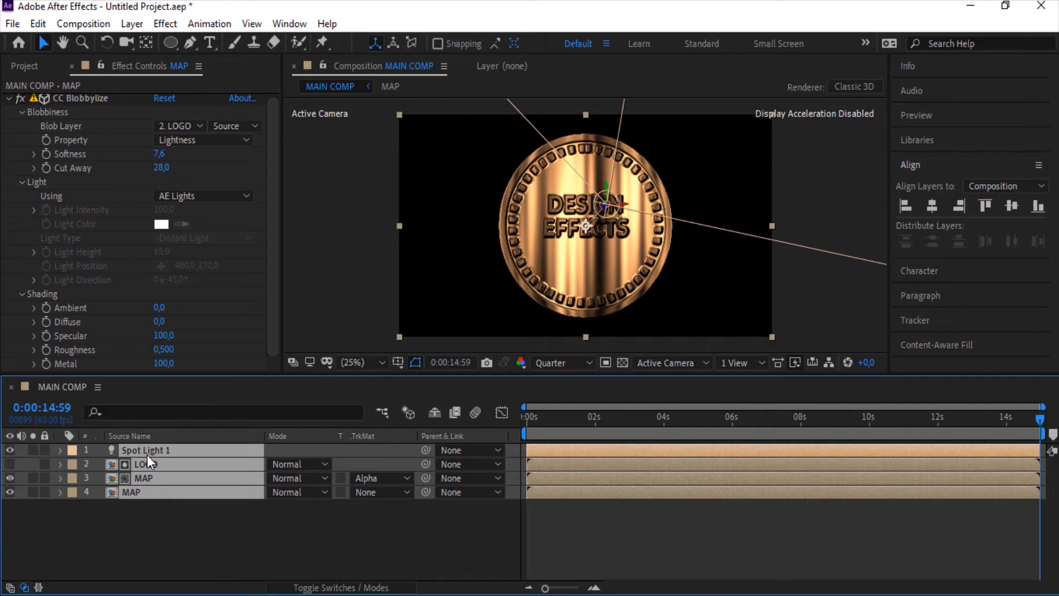
Pre-compose all layers of MAIN COMP into a new composition with default settings
right_click(148, 455)
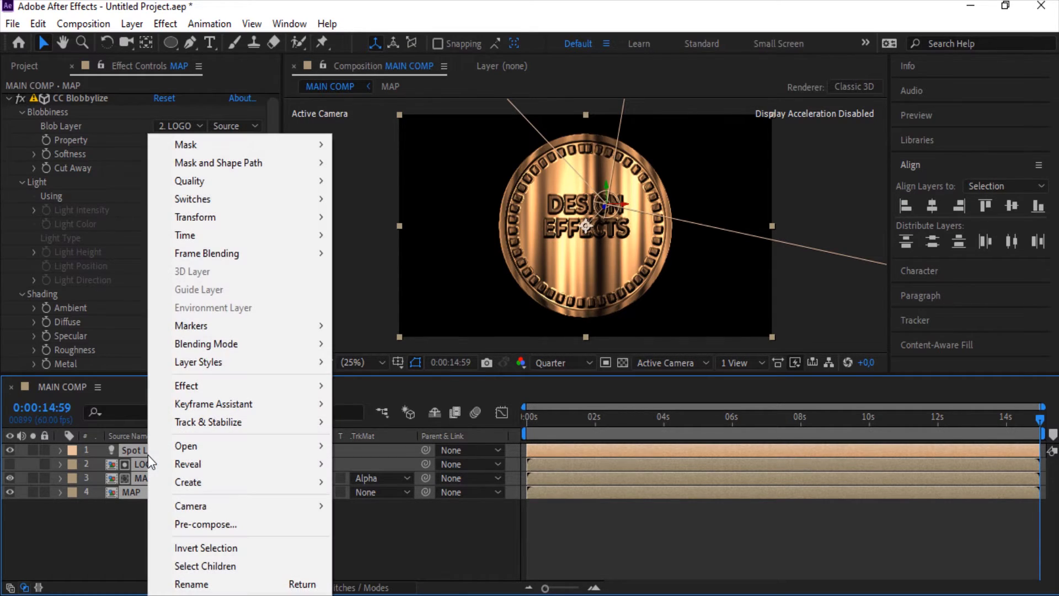
left_click(253, 525)
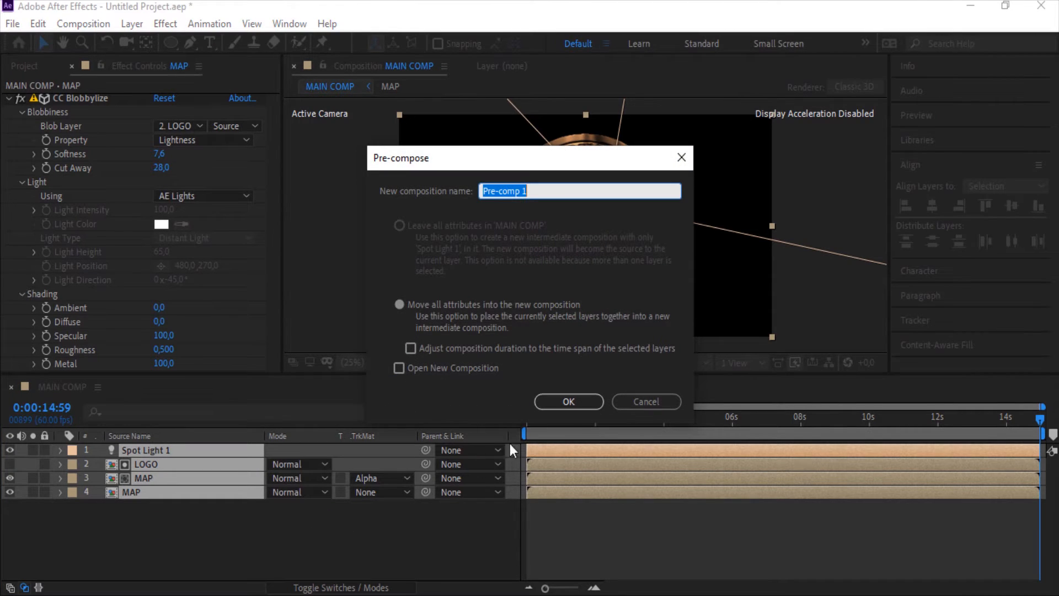
left_click(557, 407)
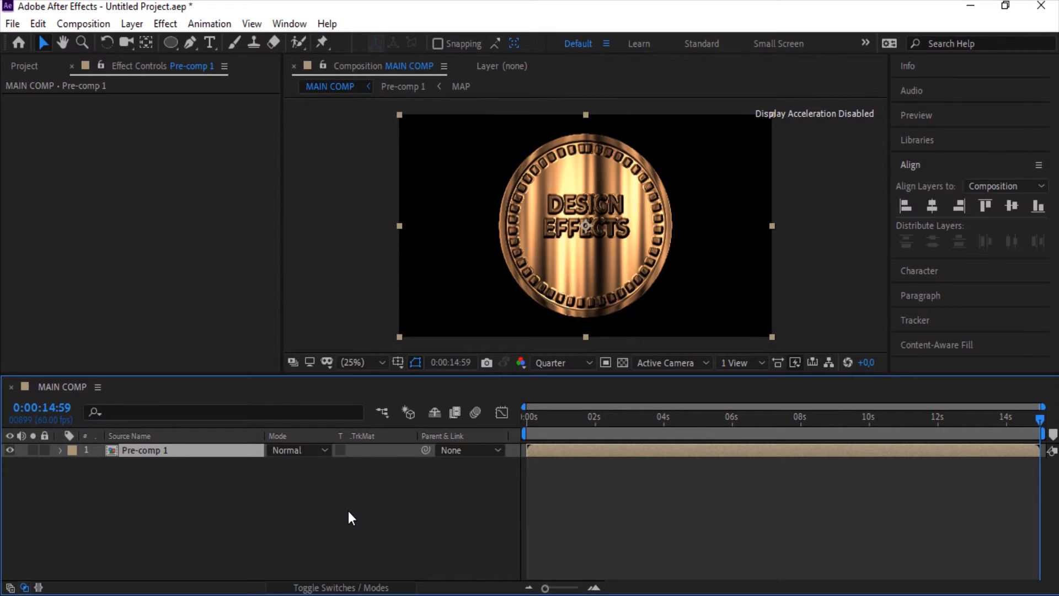
Duplicate the pre-comp layer and apply Gaussian Blur to the lower copy
key("ctrl+d")
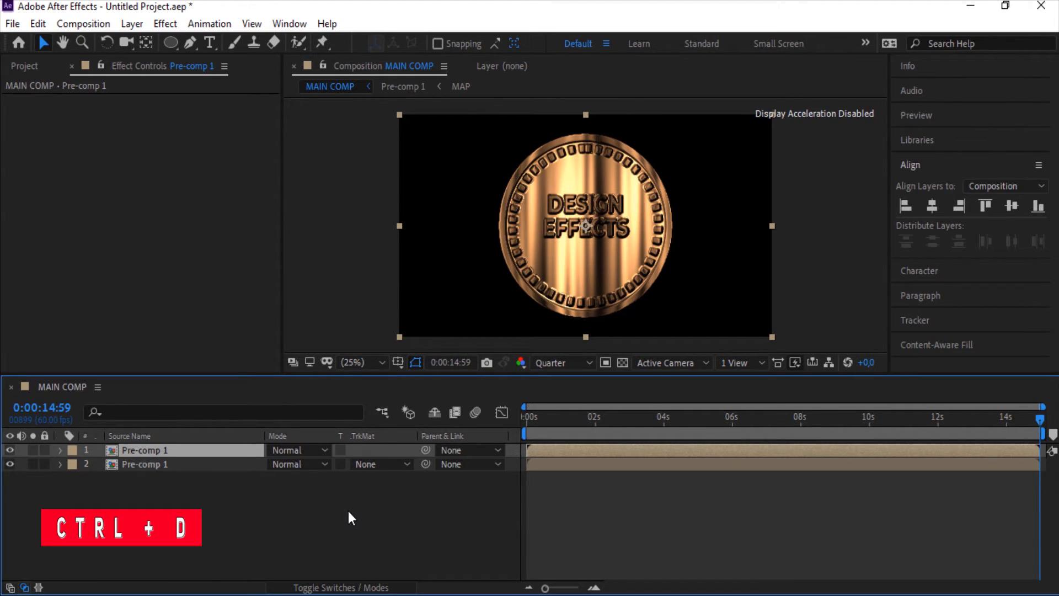
left_click(236, 469)
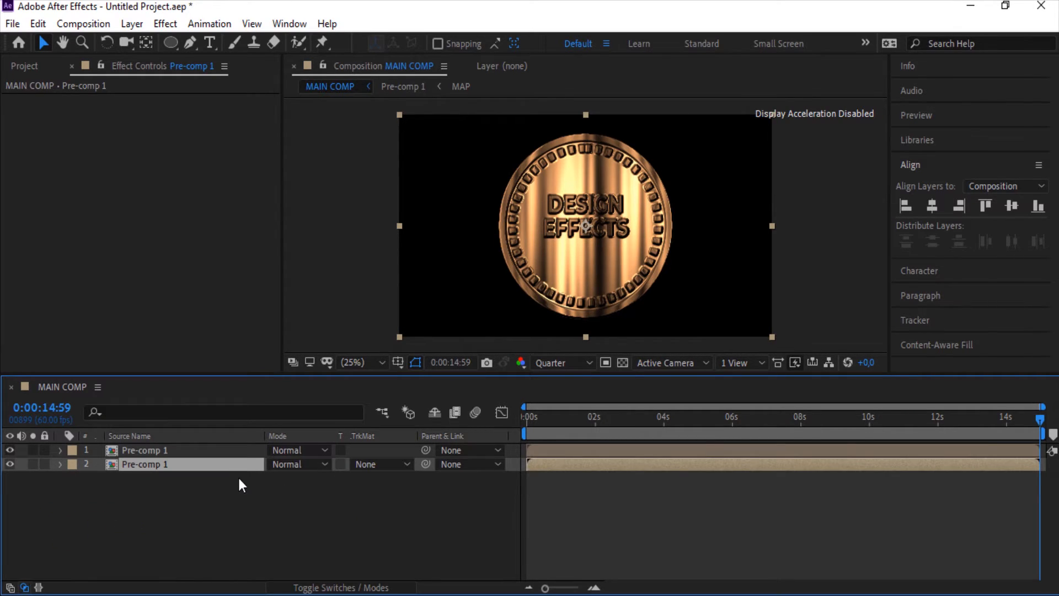
key("ctrl+space")
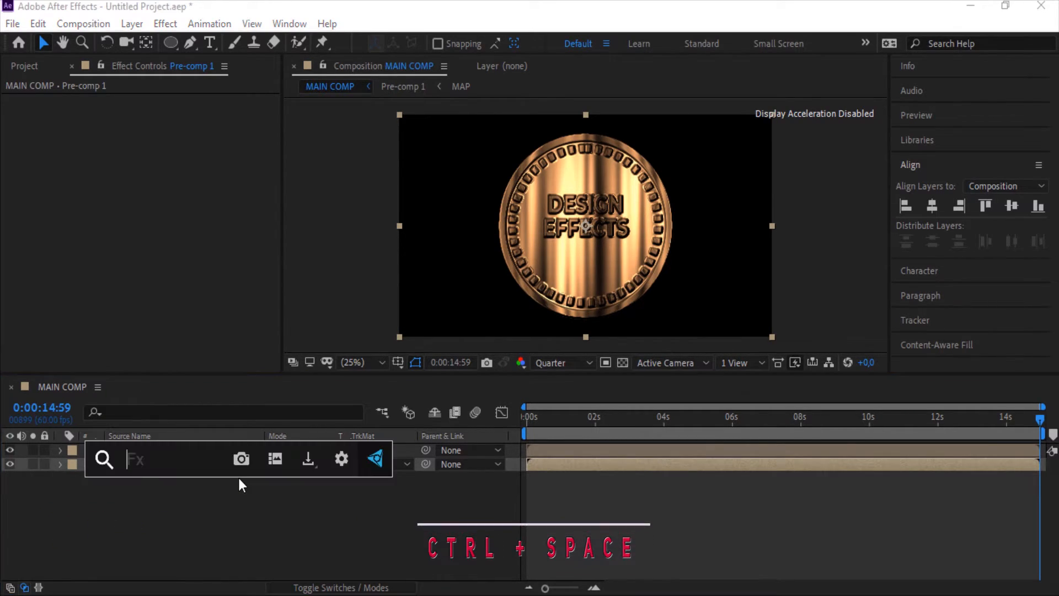
type("ga")
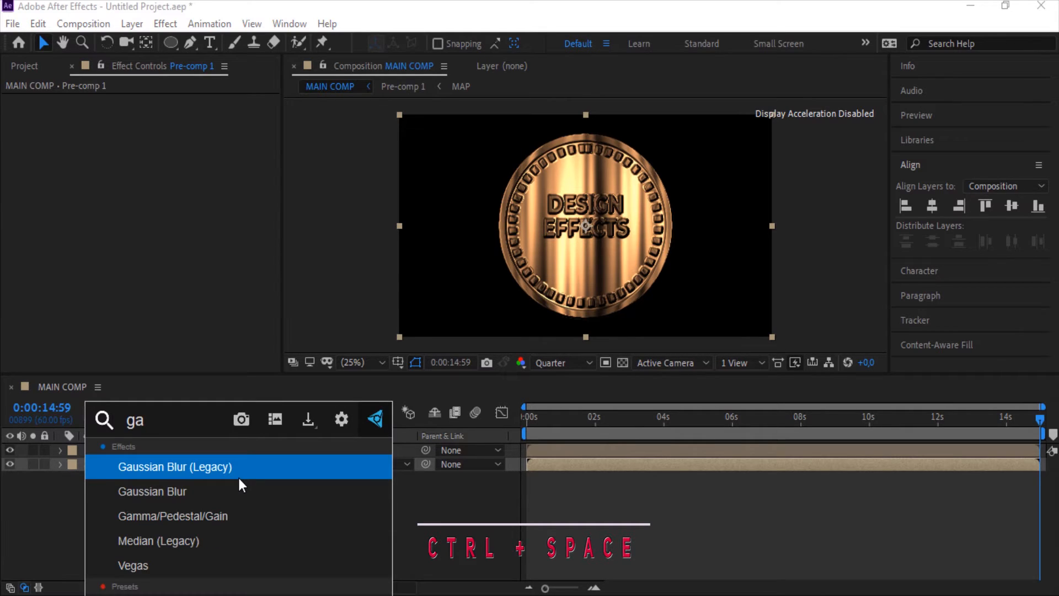
left_click(239, 479)
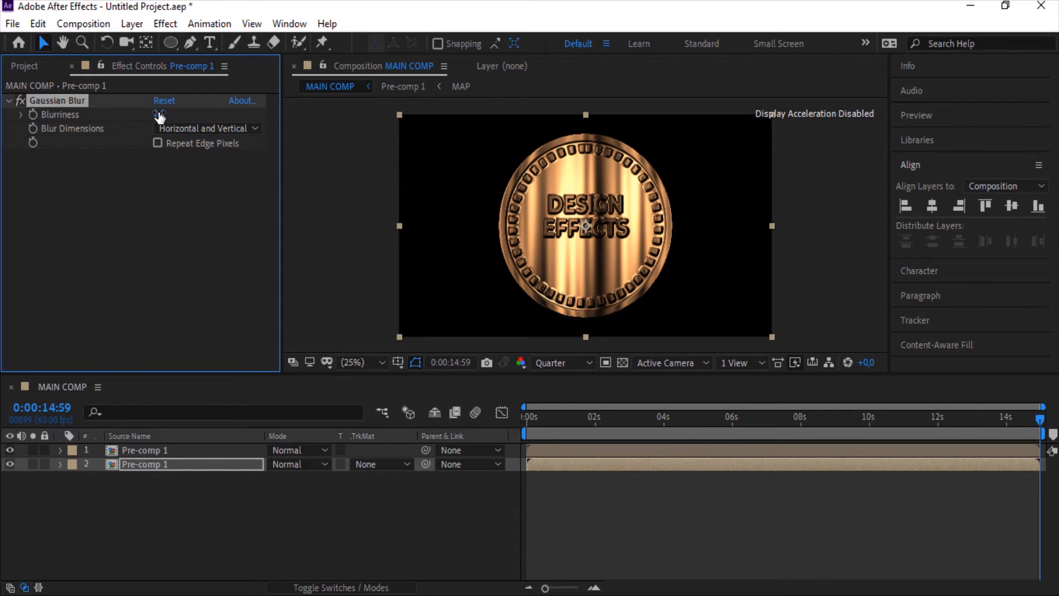
Set the Gaussian Blur Blurriness to 214, Blur Dimensions to Horizontal, and enable Repeat Edge Pixels
left_click_drag(159, 116, 332, 121)
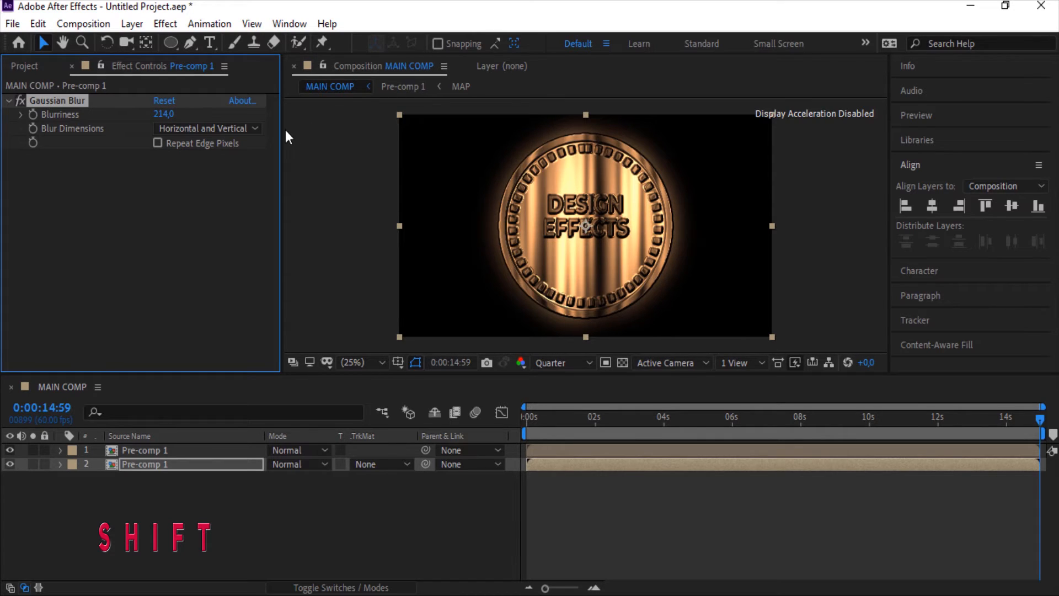
left_click(254, 131)
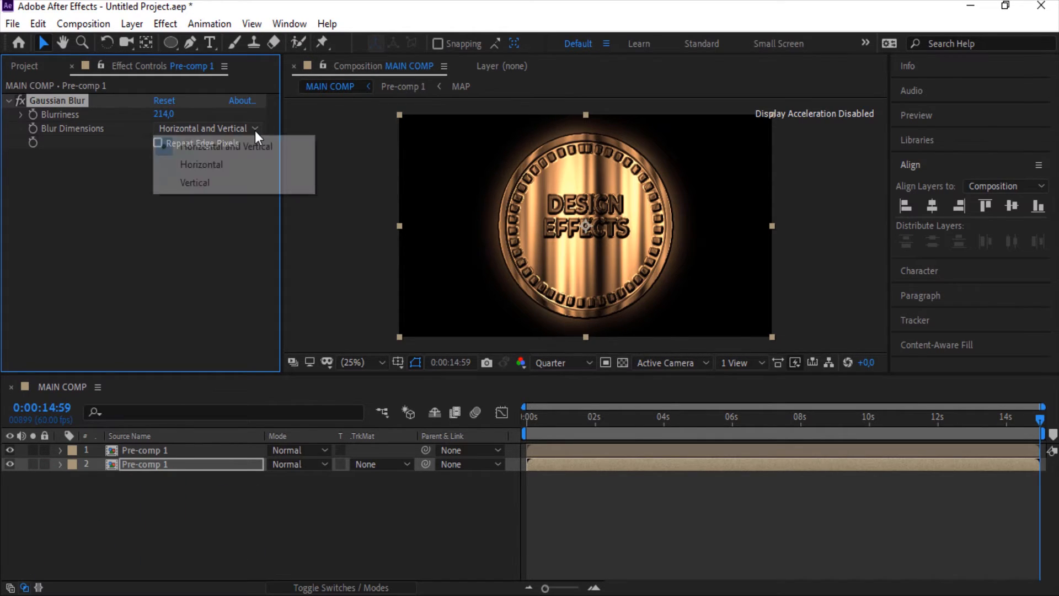
left_click(268, 171)
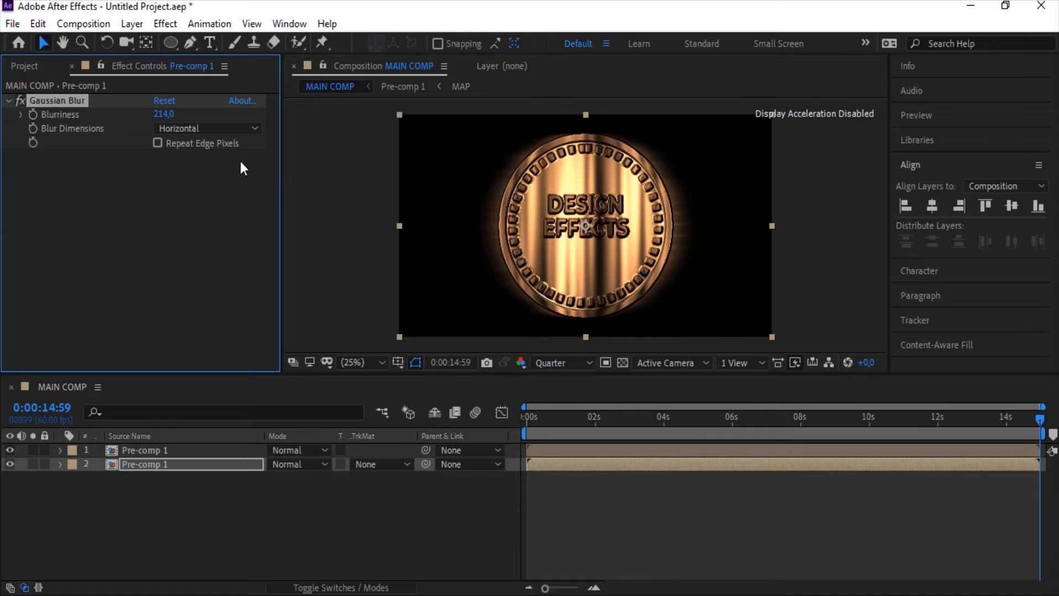
left_click(222, 148)
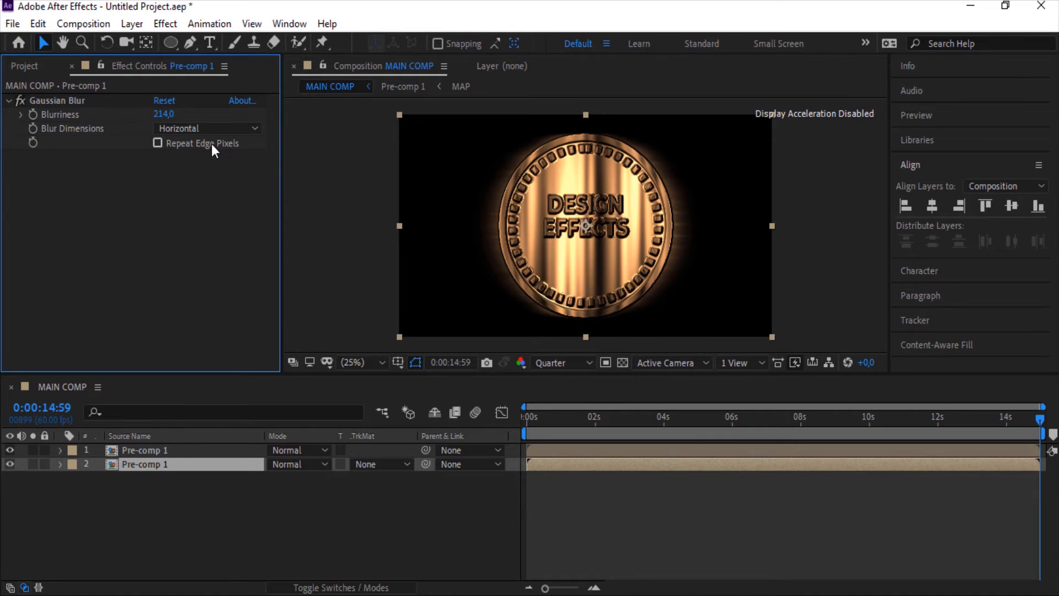
left_click(208, 143)
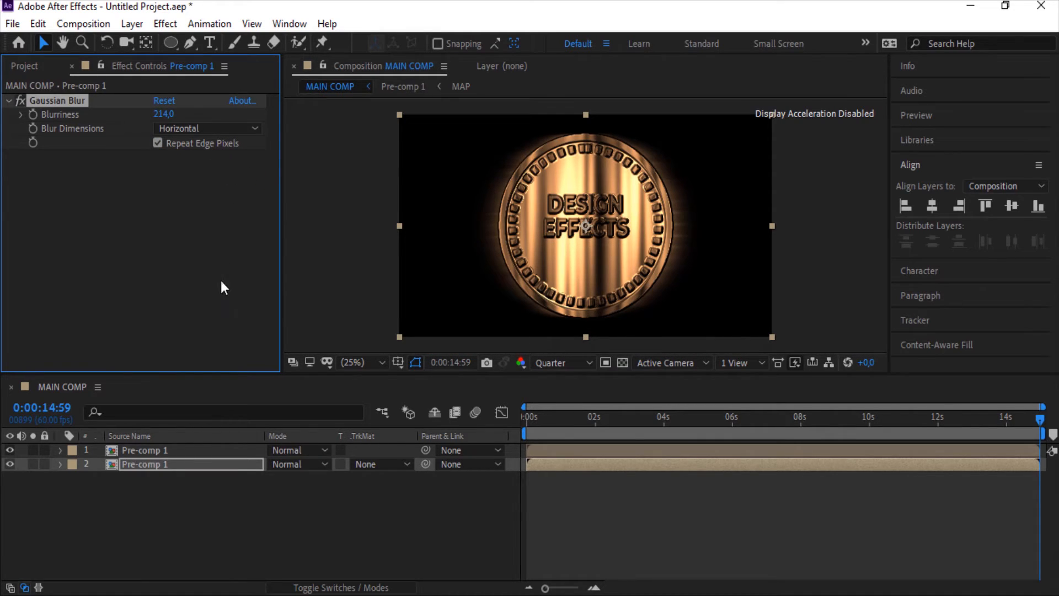
Duplicate the blurred layer and set the new copy's Blur Dimensions to Vertical
left_click(190, 465)
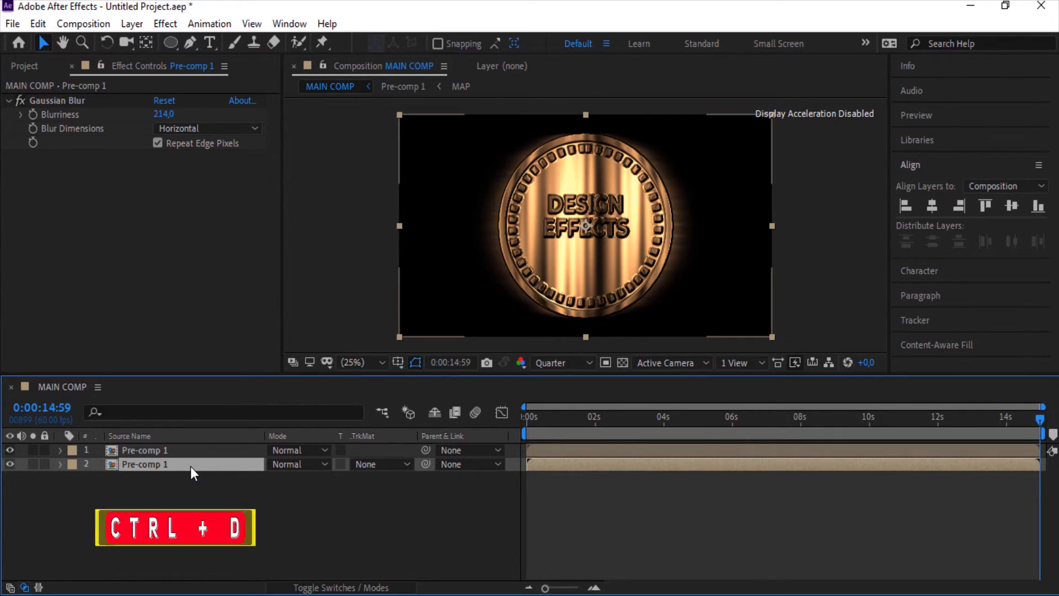
key("ctrl+d")
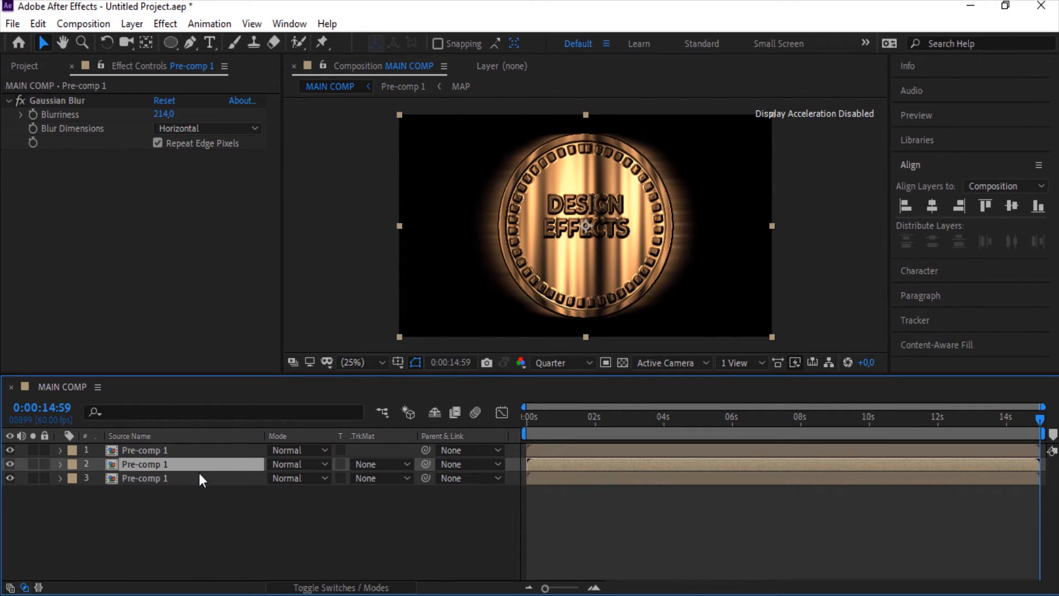
left_click(199, 473)
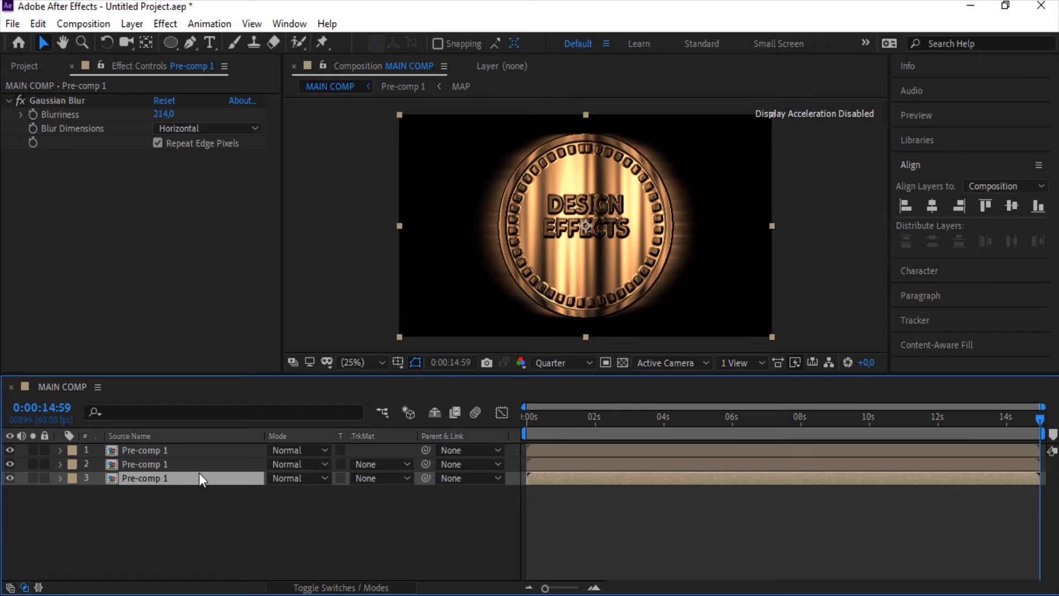
left_click(202, 128)
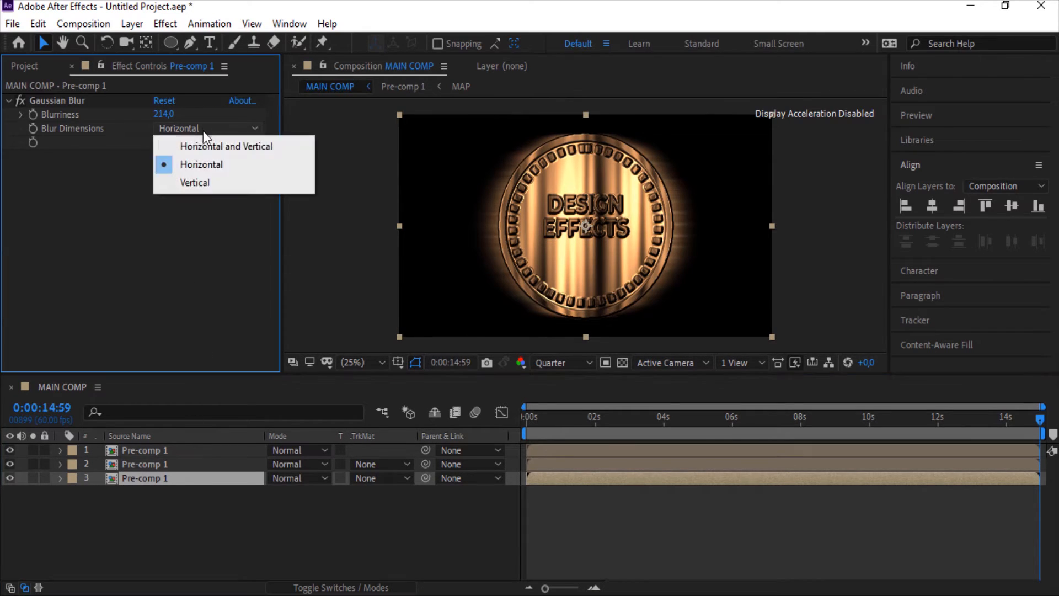
left_click(210, 190)
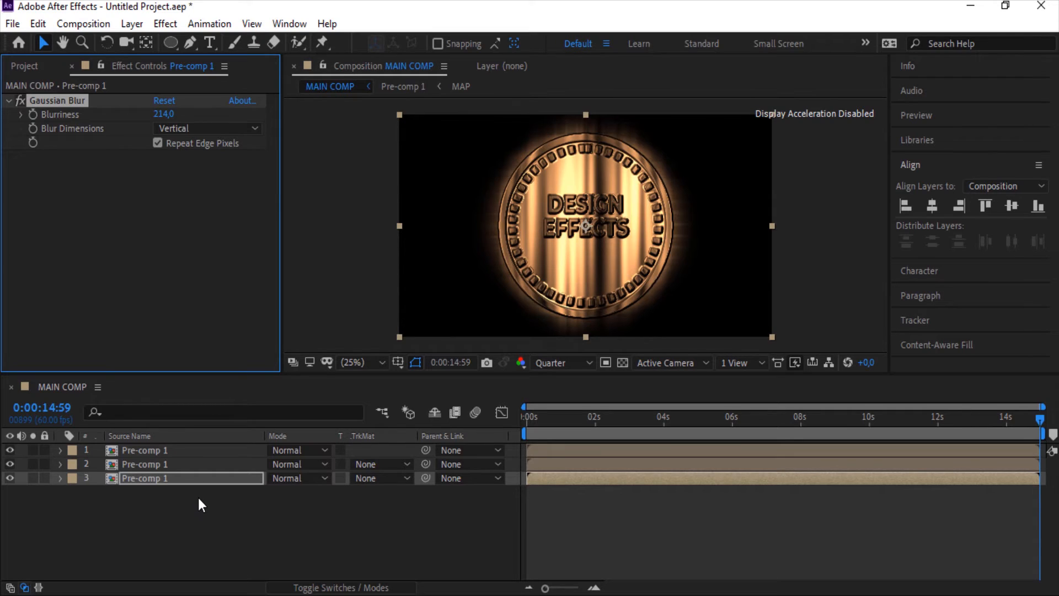
Select all three pre-comp layers and pre-compose them into a new composition with default settings
left_click_drag(197, 497, 159, 448)
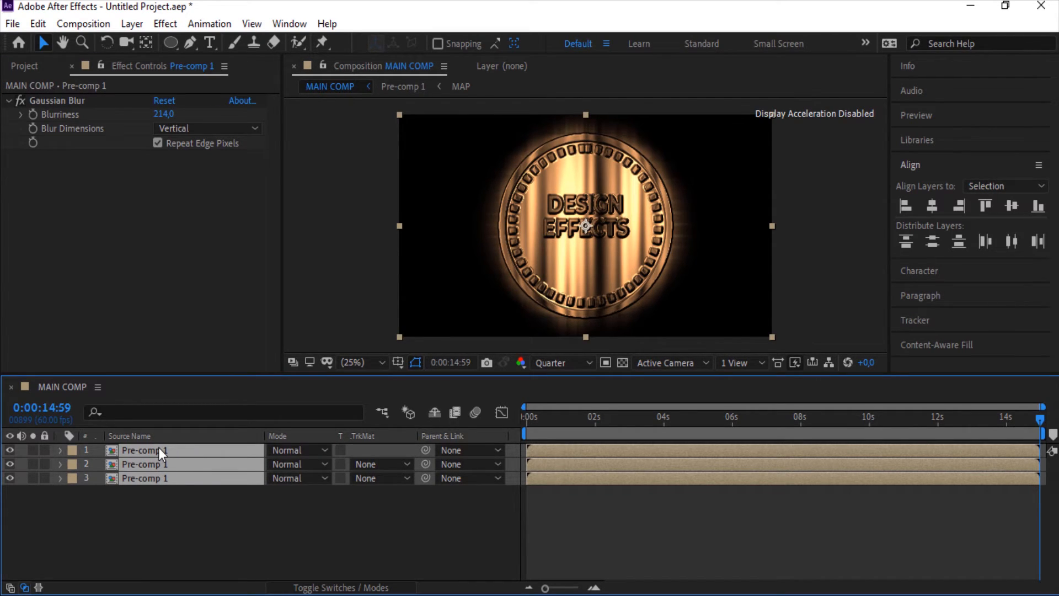
right_click(159, 447)
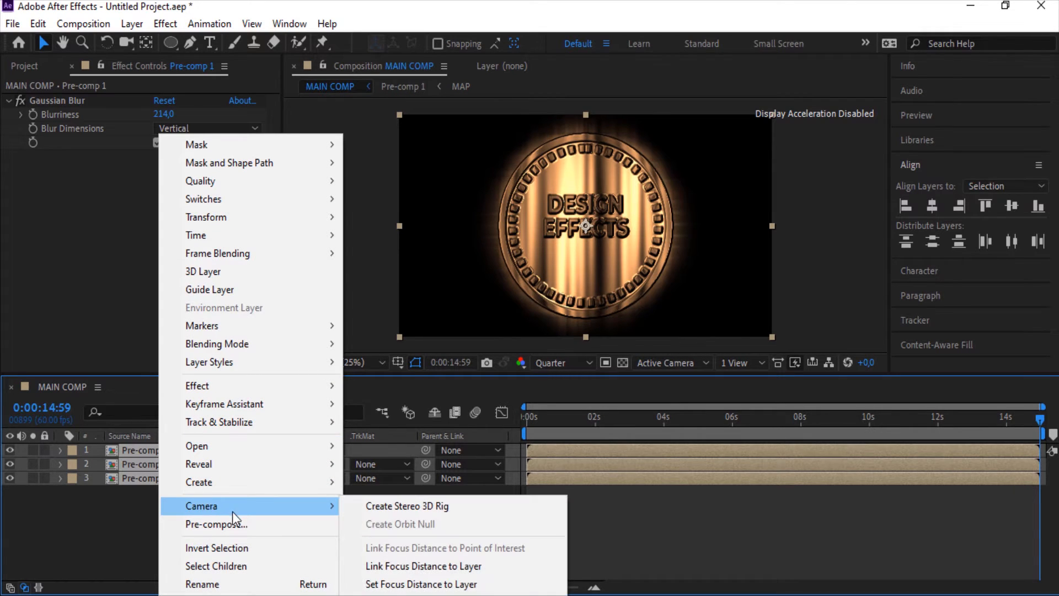
left_click(249, 521)
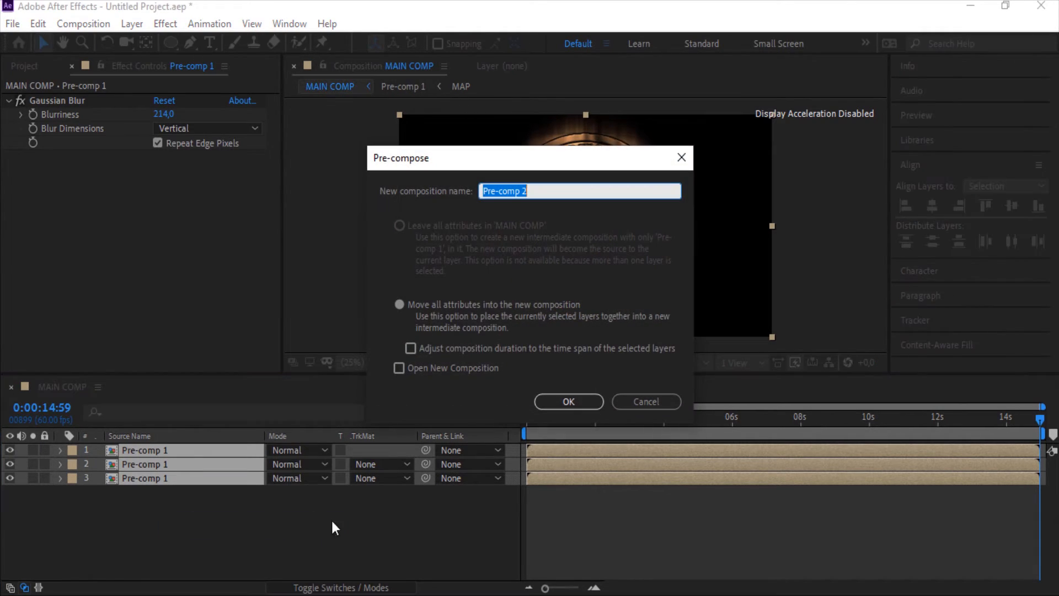
left_click(581, 409)
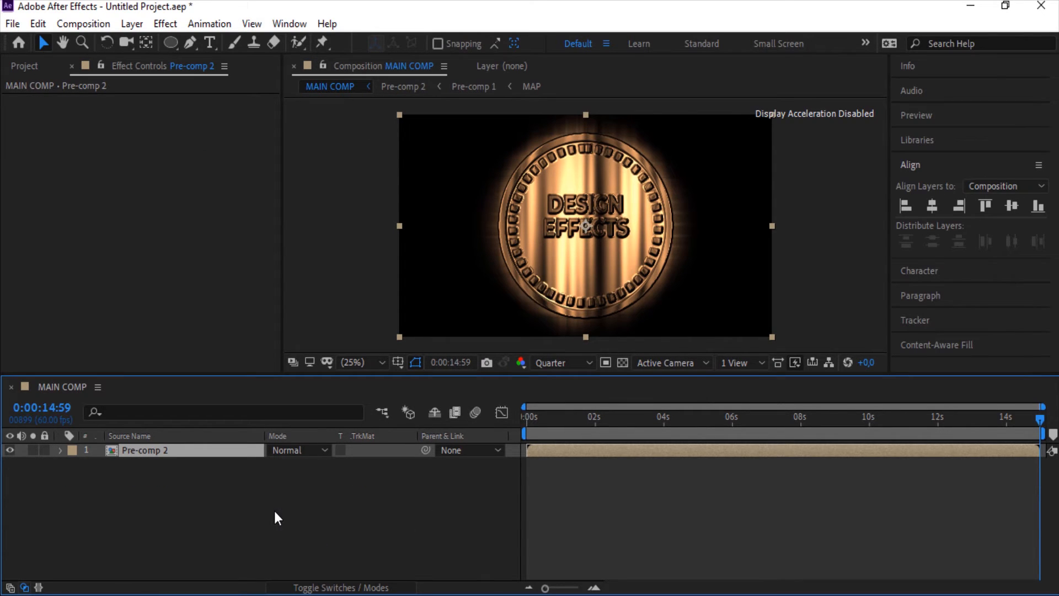
Add a new adjustment layer above the pre-comp in MAIN COMP
left_click(233, 484)
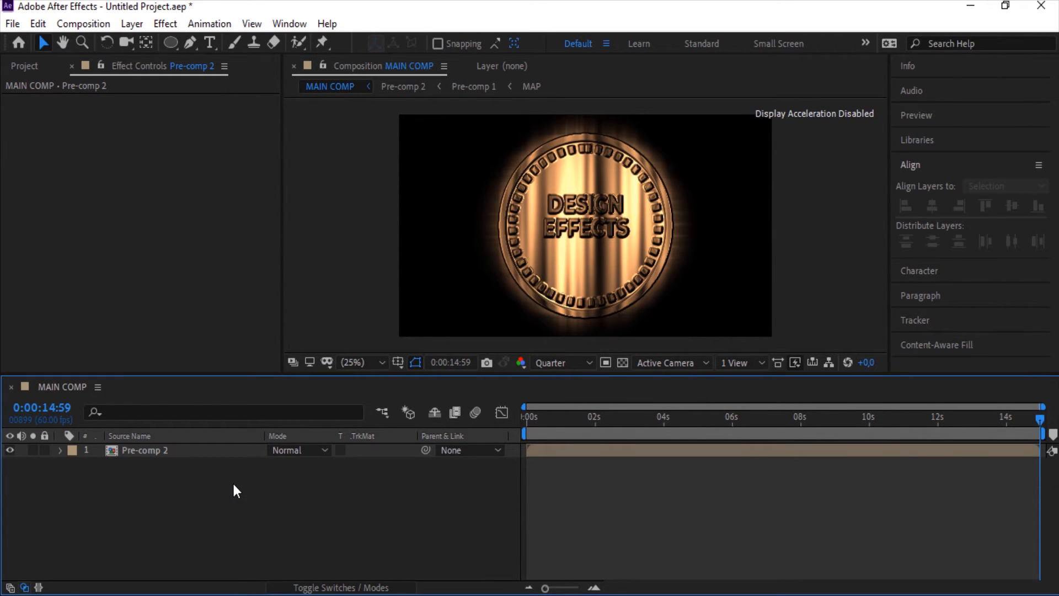
right_click(233, 485)
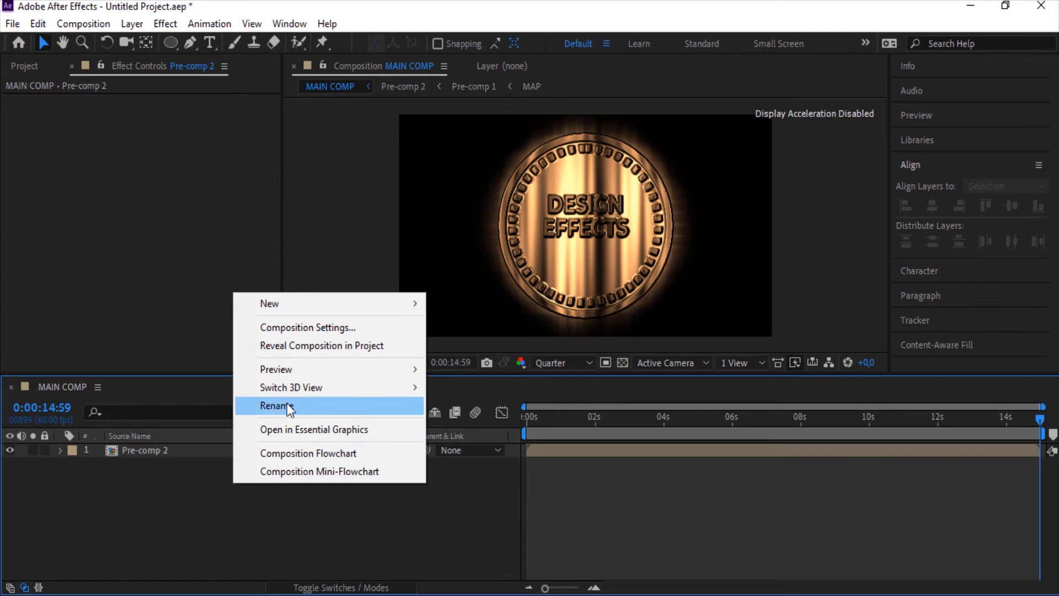
mouse_move(418, 309)
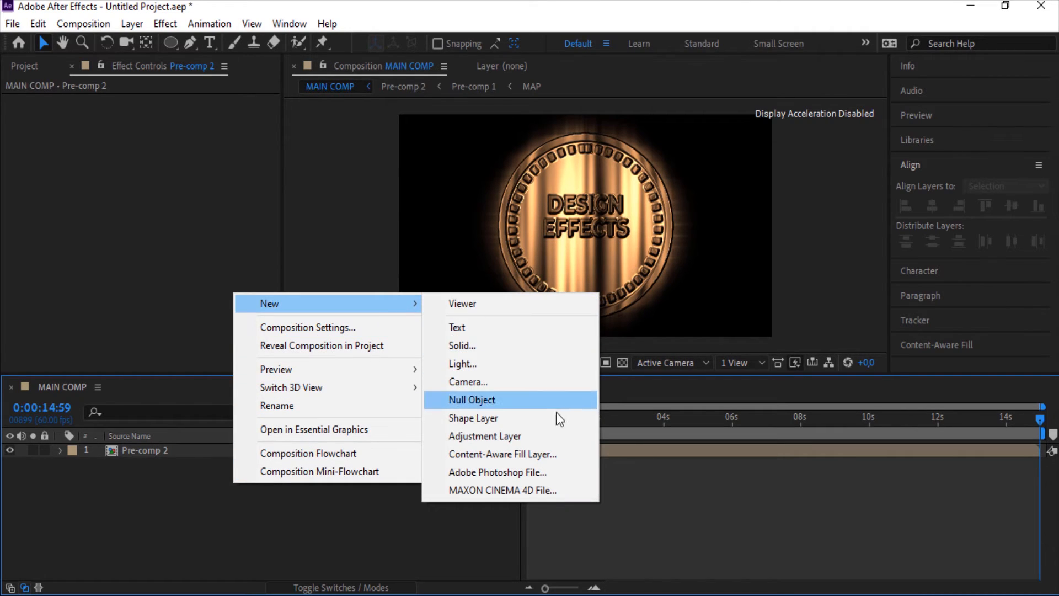
left_click(536, 437)
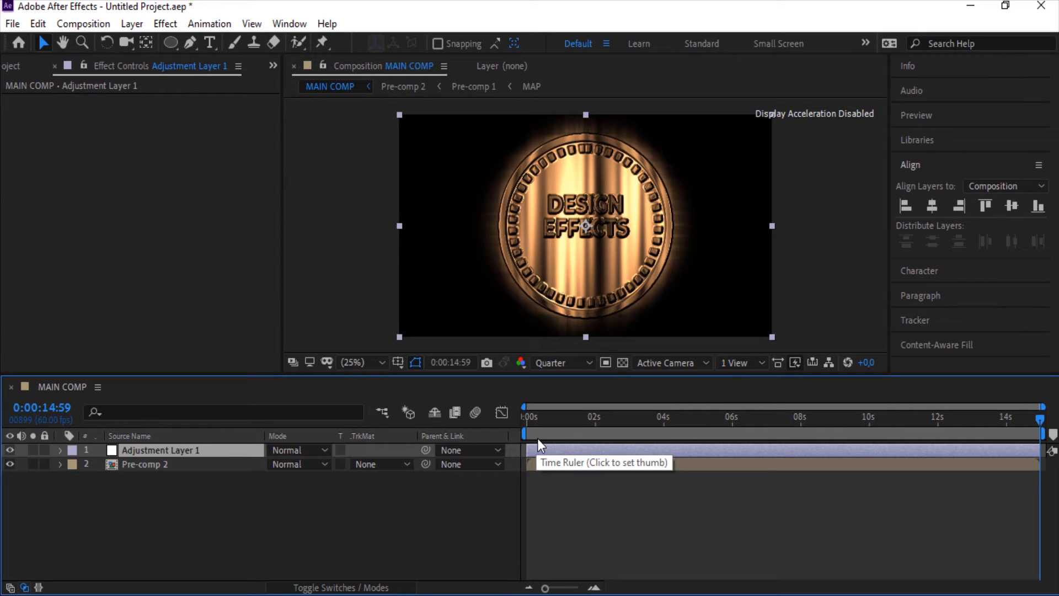
Apply Glow to the adjustment layer and set Glow Radius to 121, Glow Threshold to 90.2%, and Glow Intensity to 0.7
key("ctrl+space")
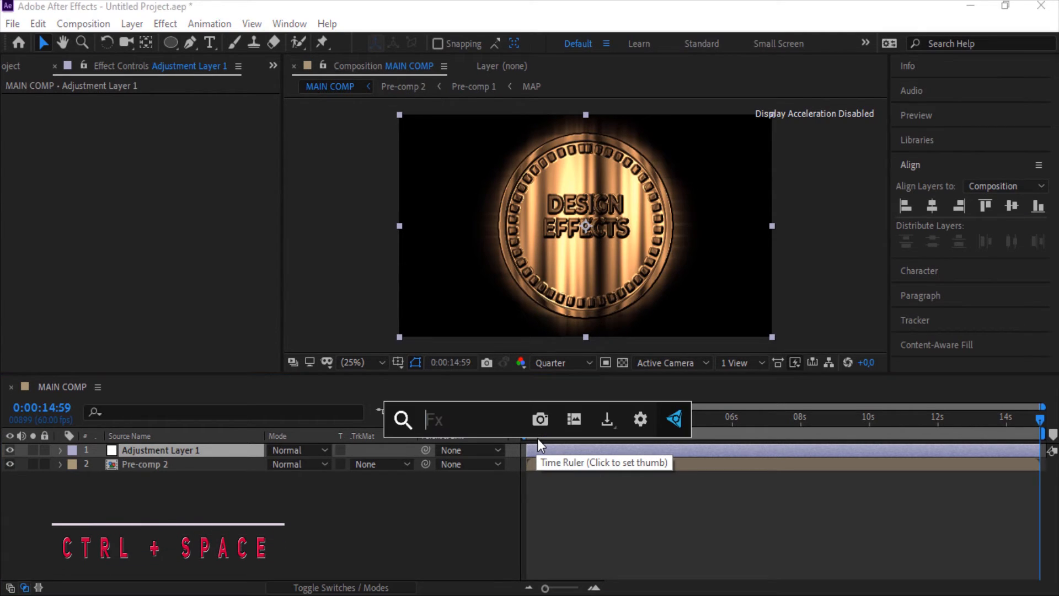
type("gl")
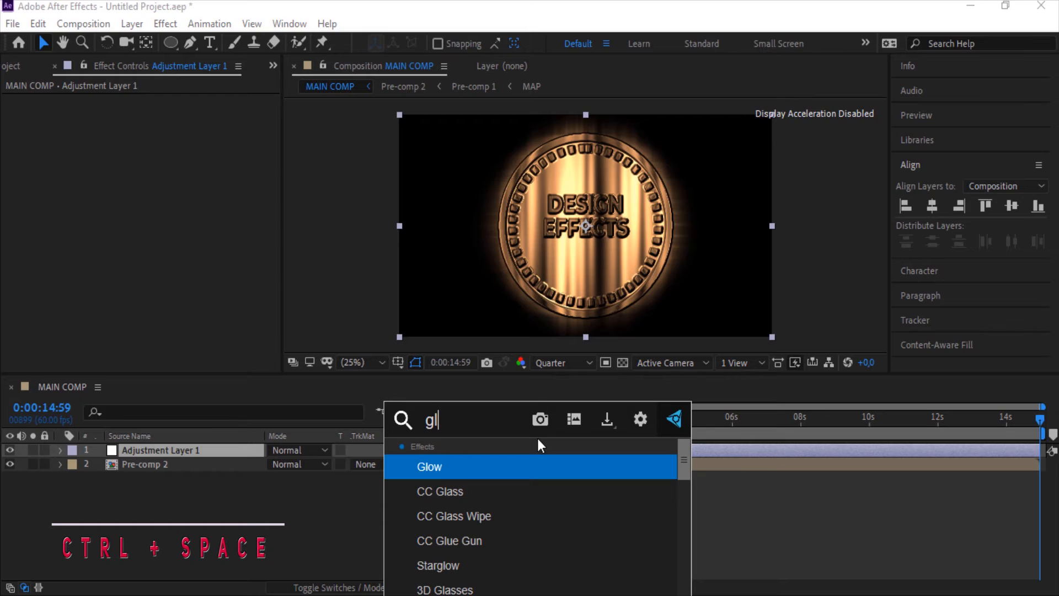
key("Escape")
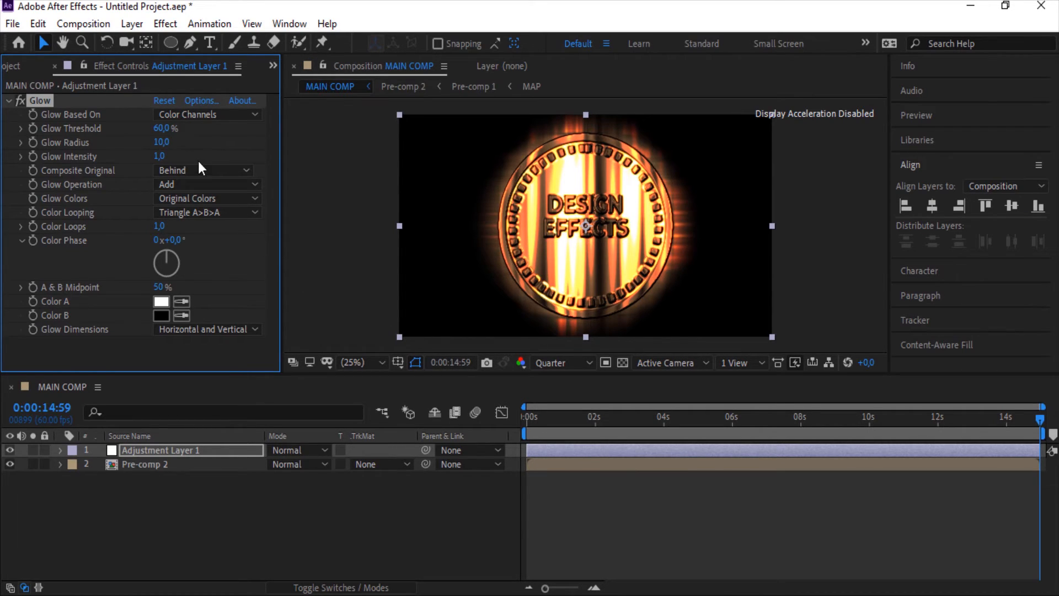
left_click_drag(168, 143, 255, 144)
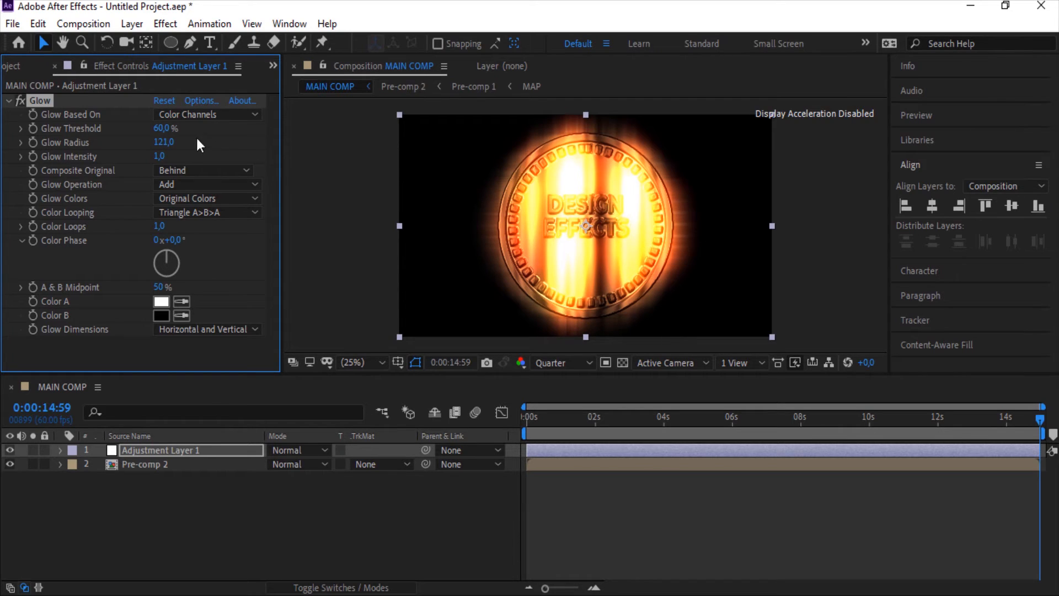
left_click_drag(161, 128, 222, 131)
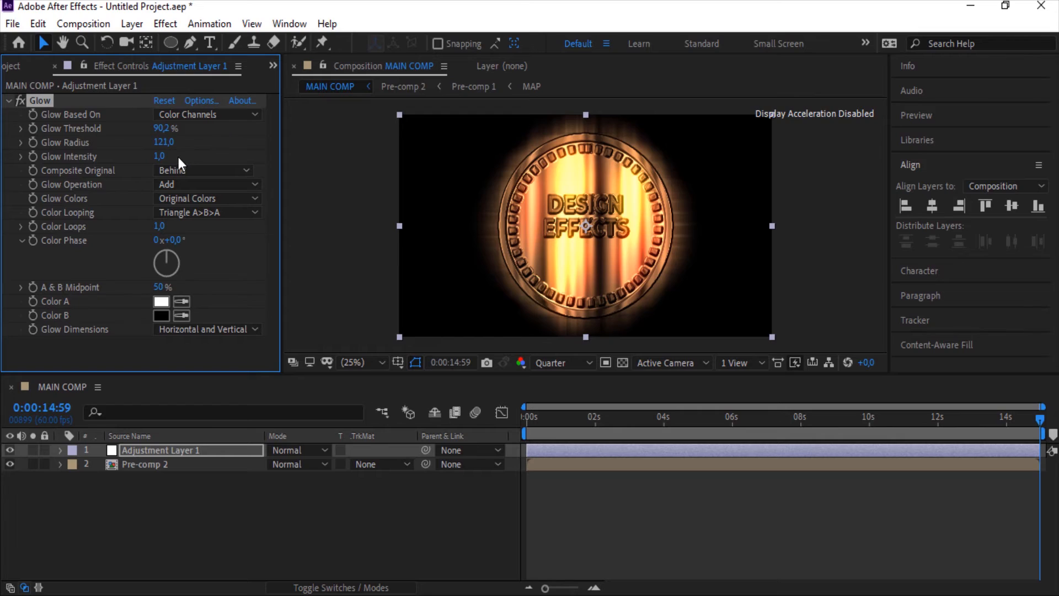
left_click_drag(160, 160, 154, 160)
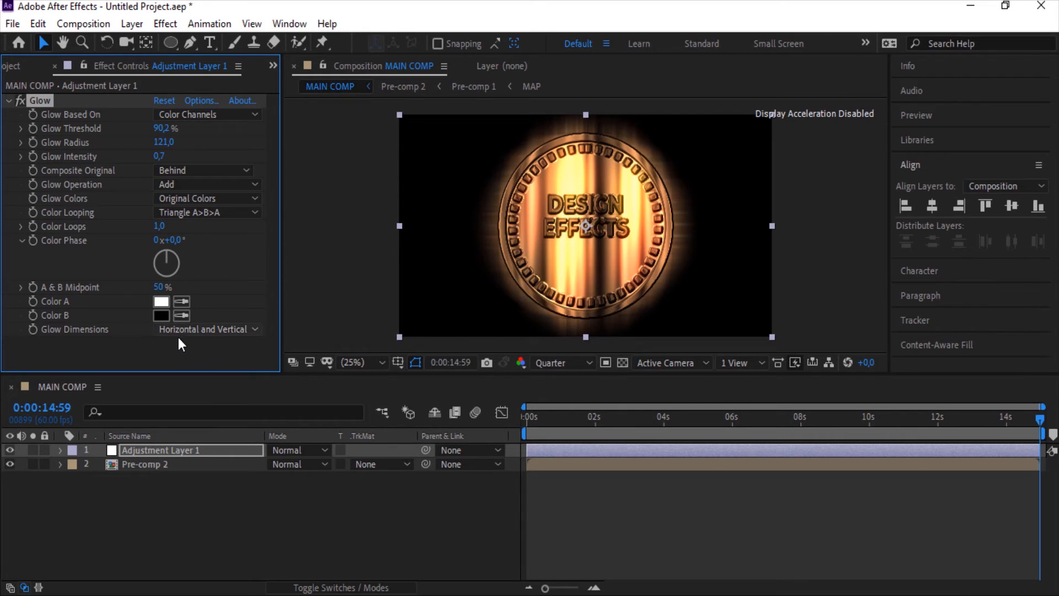
Select the Pre-comp 2 layer, move the time indicator to about 1:23, and enable its 3D layer switch
left_click(213, 472)
left_click(199, 465)
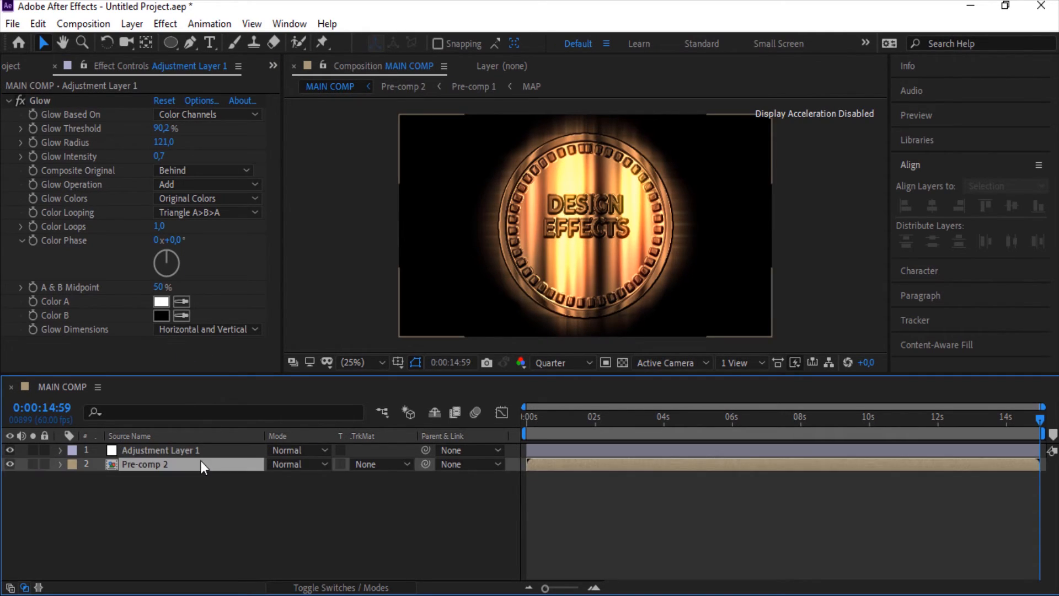
left_click(574, 417)
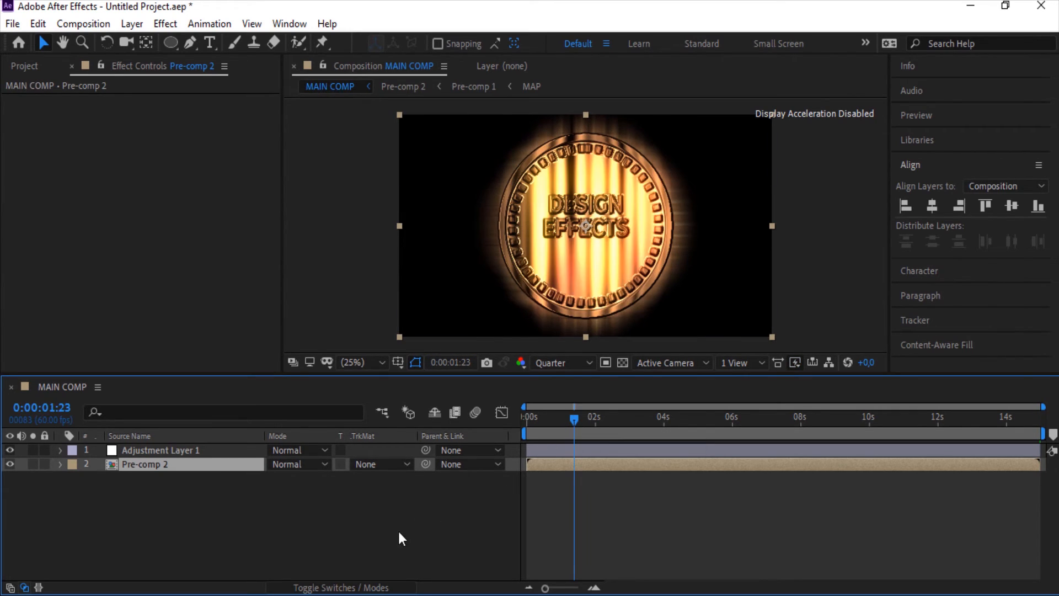
left_click(385, 587)
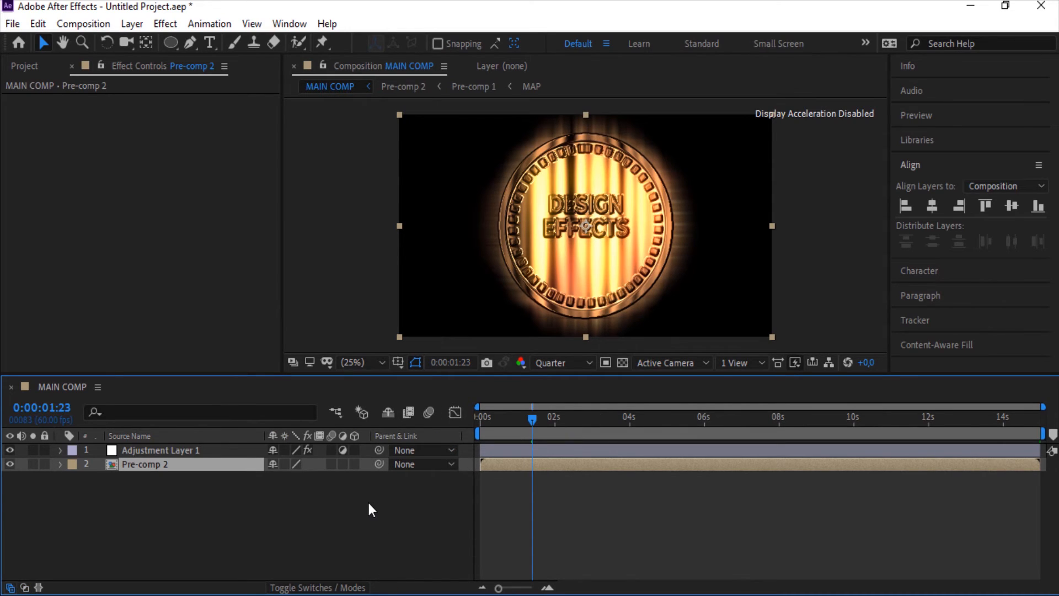
left_click(359, 468)
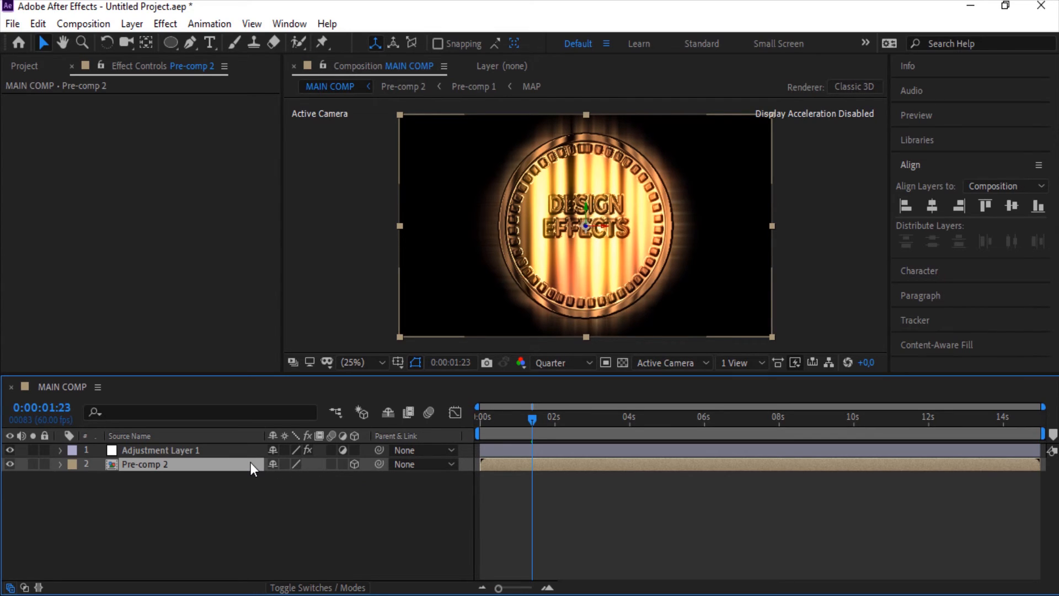
Animate Pre-comp 2's Position with a keyframe of 960,540,0 at 1:23 and a Z of -2890 at 0 s
key("p")
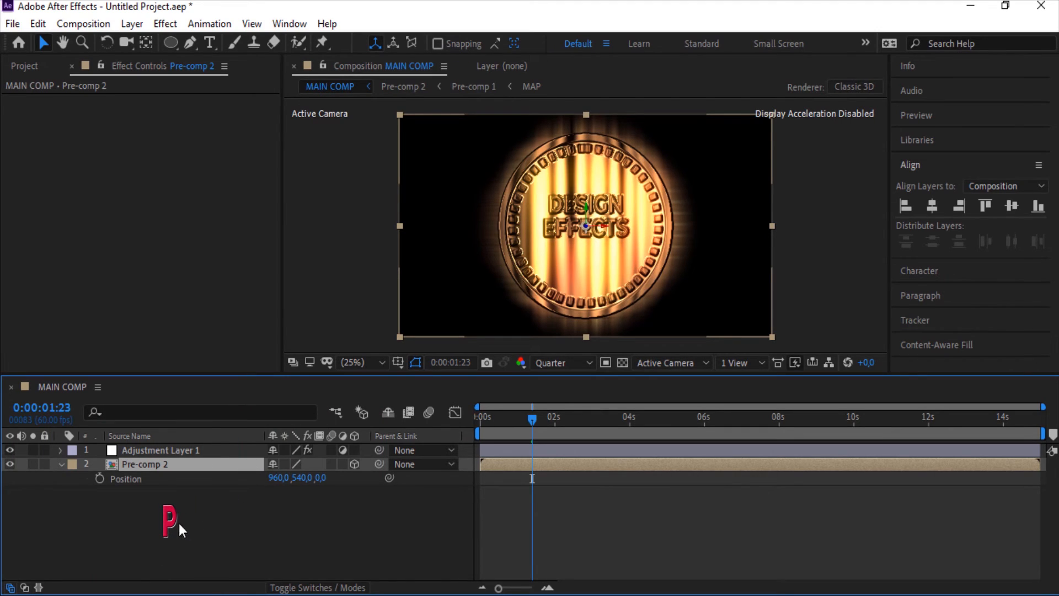
left_click(100, 478)
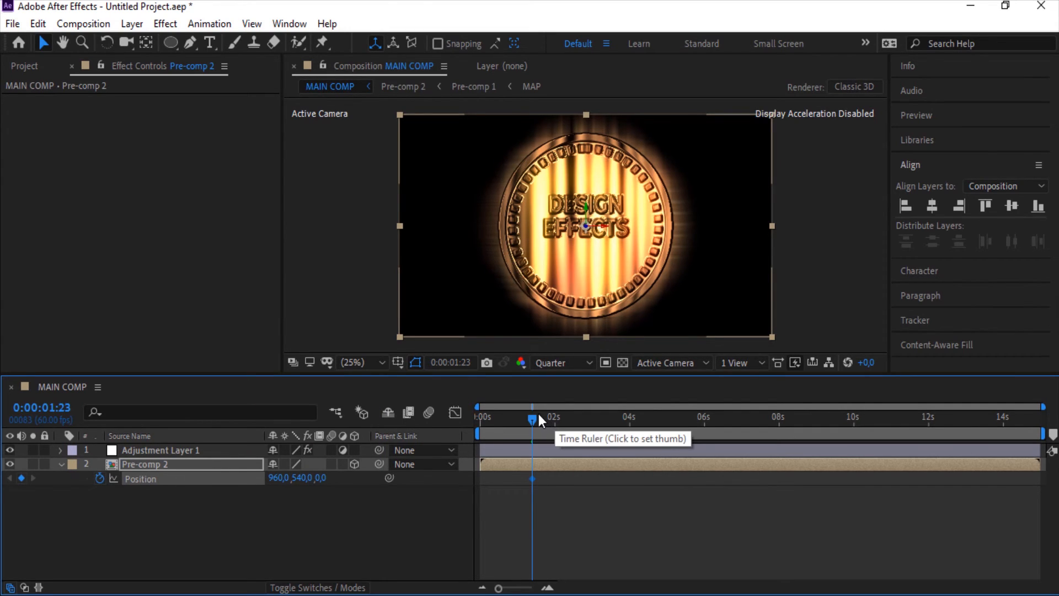
left_click_drag(538, 418, 468, 418)
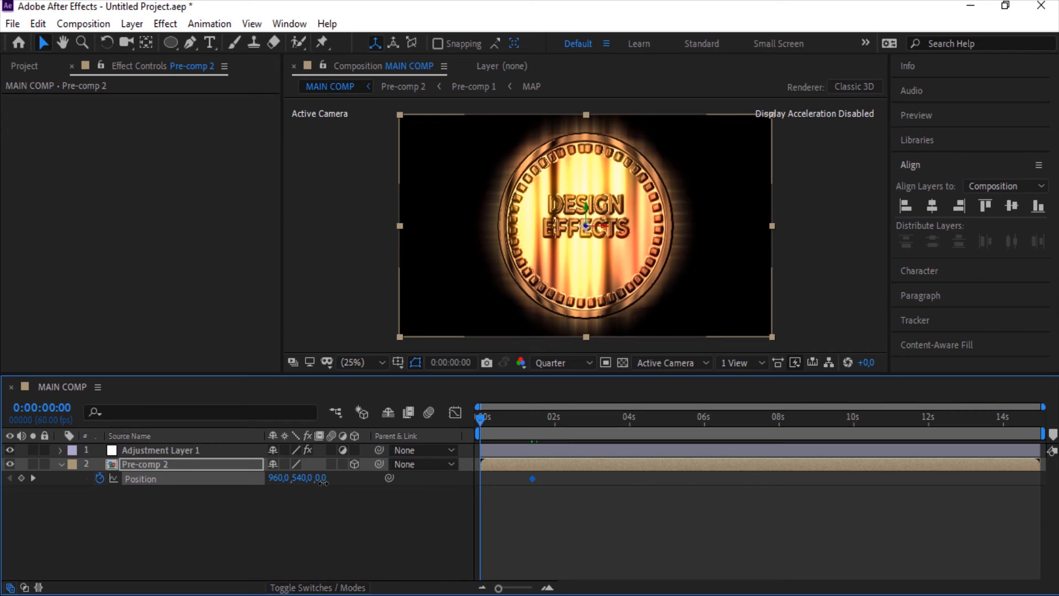
left_click_drag(323, 483, 18, 435)
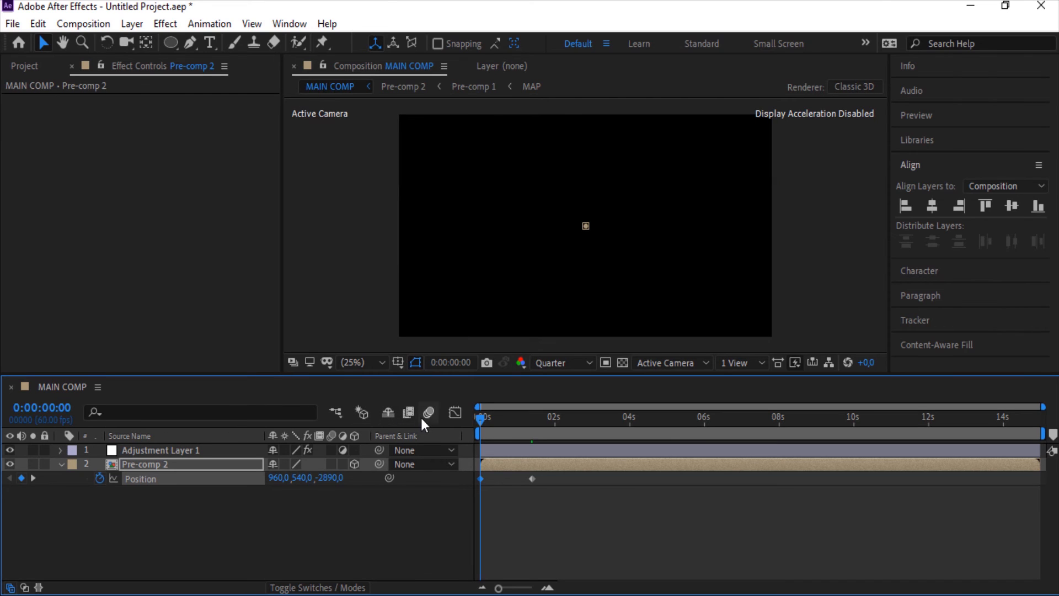
Scrub and play back the timeline to preview the badge flying in
left_click(502, 420)
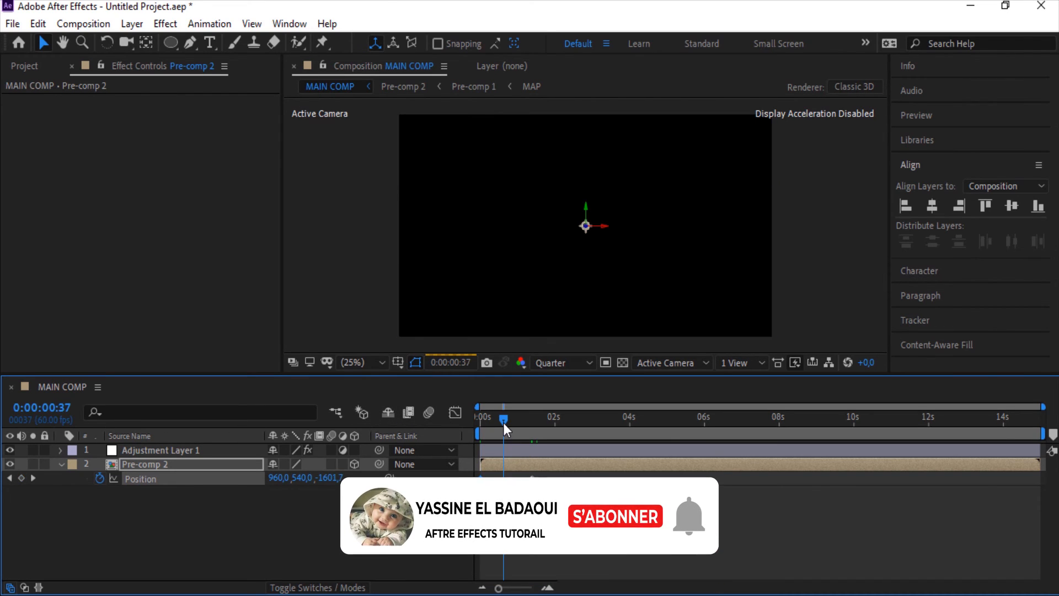
left_click_drag(503, 422, 602, 435)
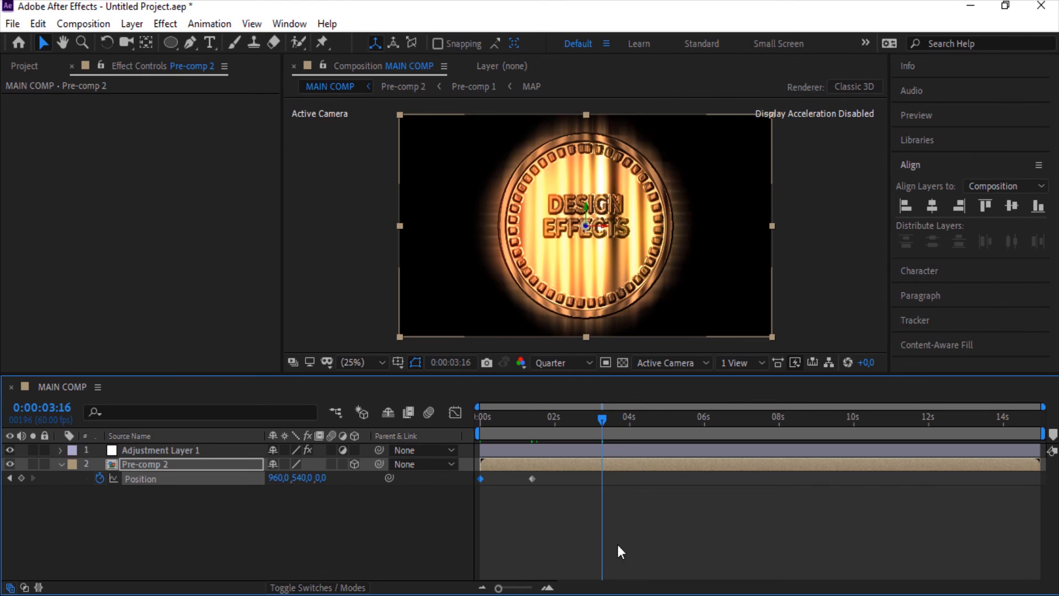
key("space")
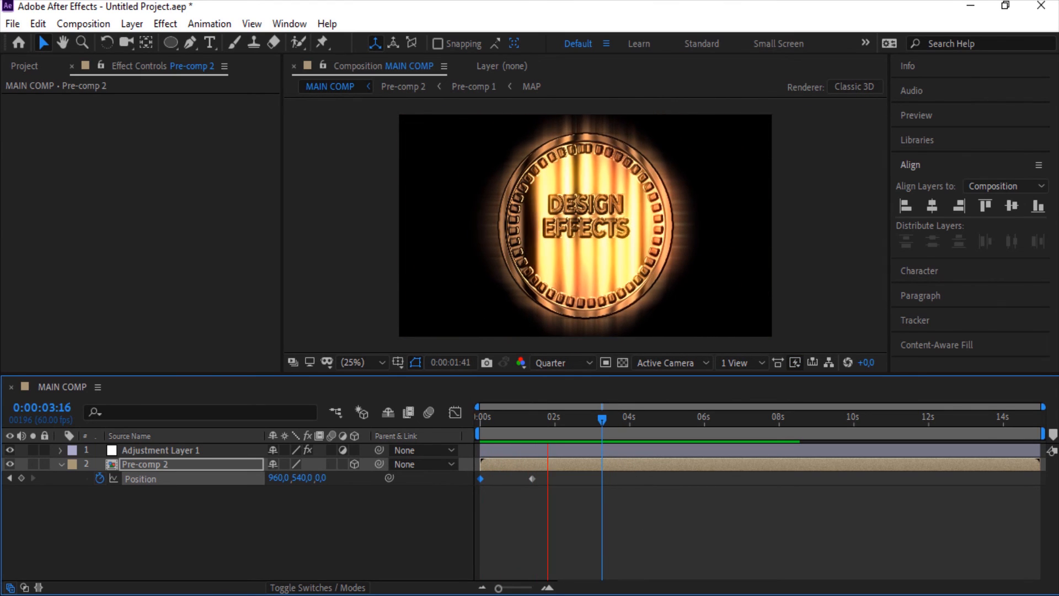